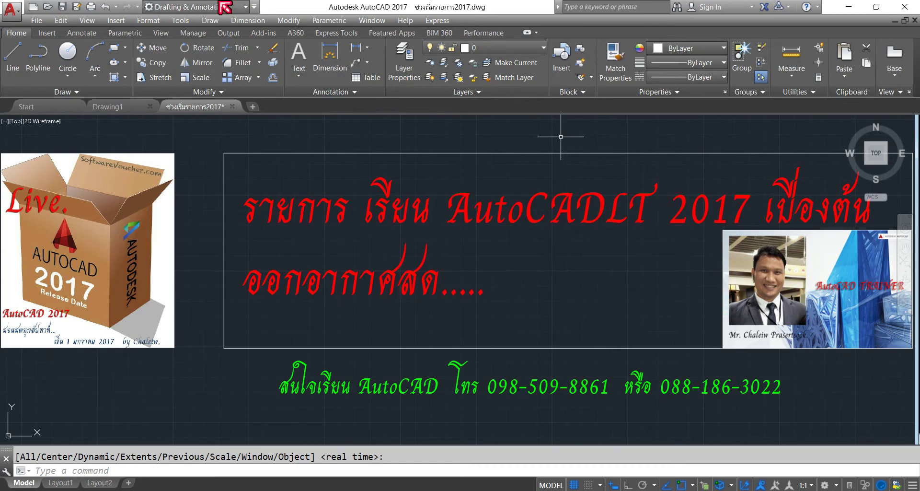
# - Open the Format menu to show its style, units and limits commands
pyautogui.click(151, 20)
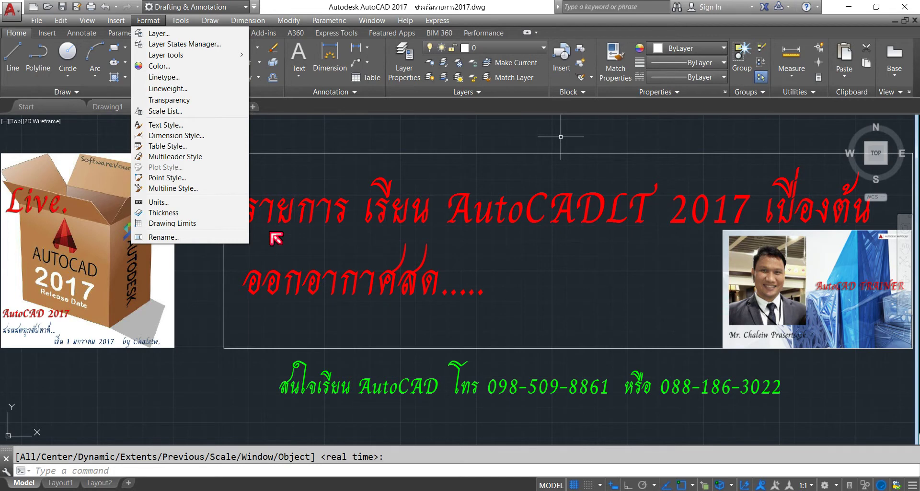
# - Check the layers in the Layer Properties Manager, close it, and start opening another drawing
pyautogui.click(160, 34)
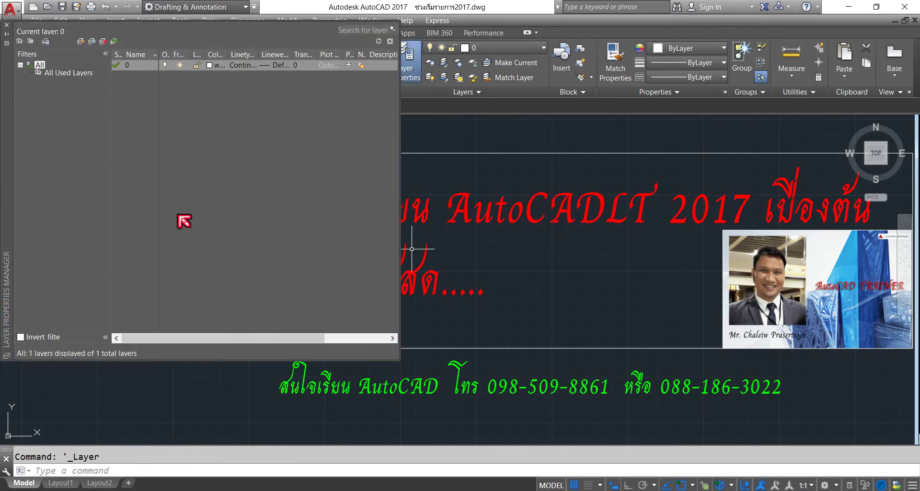
pyautogui.click(7, 25)
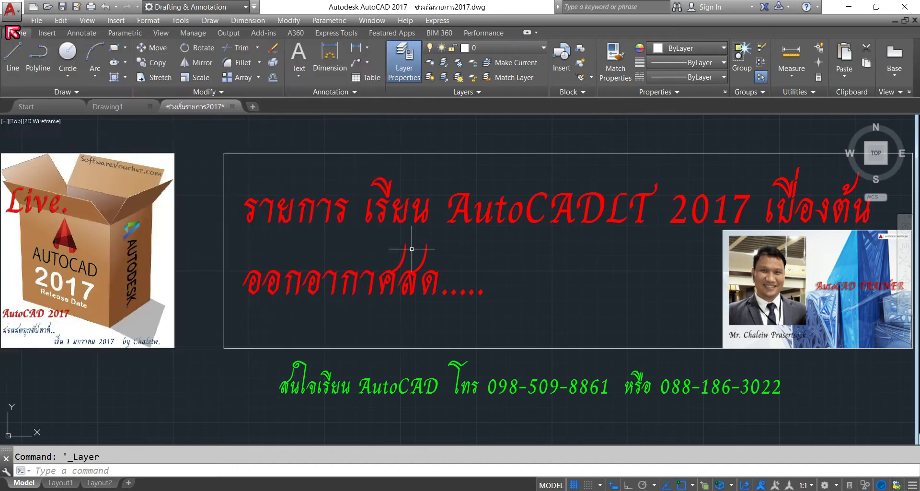
pyautogui.click(48, 7)
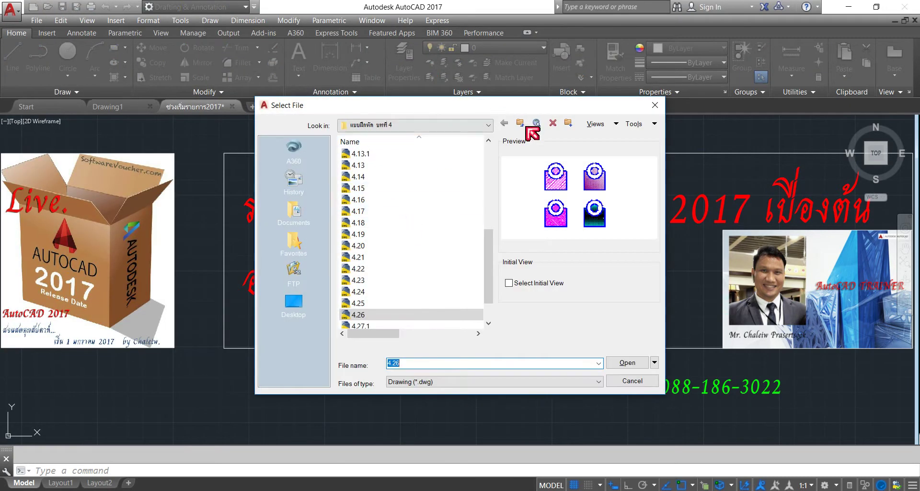
# - Open drawing 5.1 from the sibling folder แบบฝึกหัด บทที่ 5
pyautogui.click(521, 123)
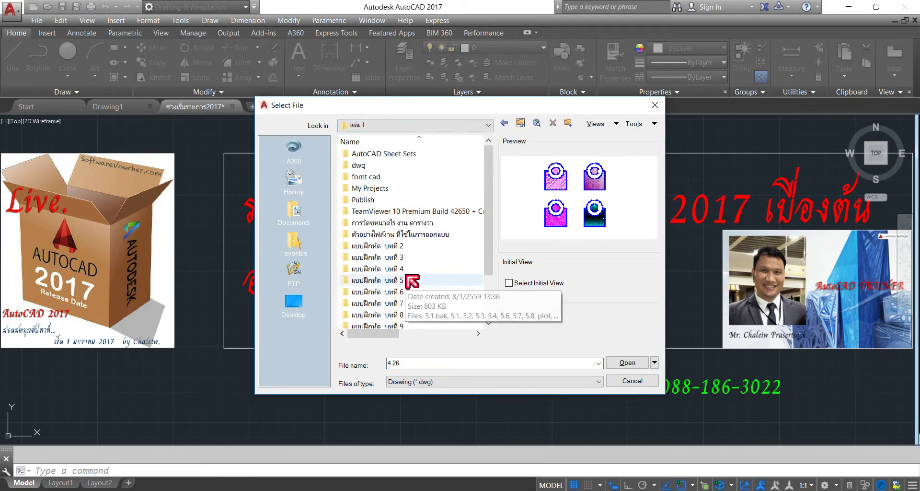
pyautogui.doubleClick(408, 279)
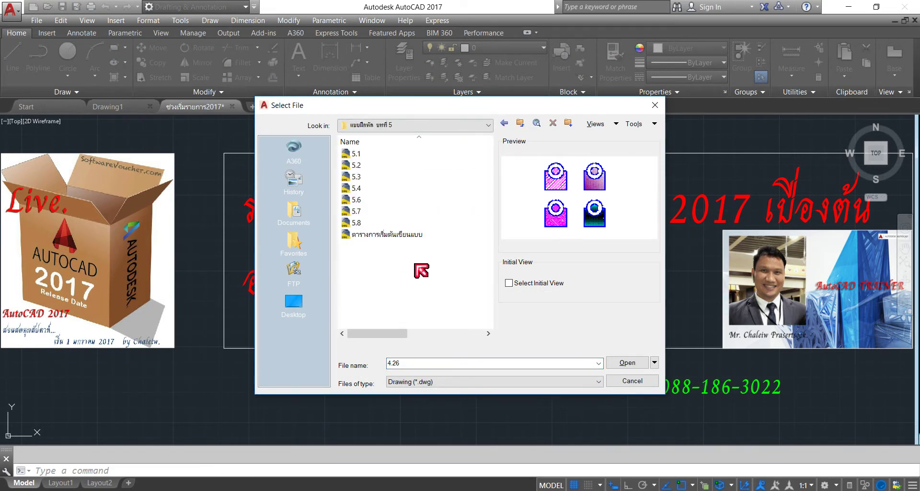
pyautogui.click(364, 153)
pyautogui.click(627, 362)
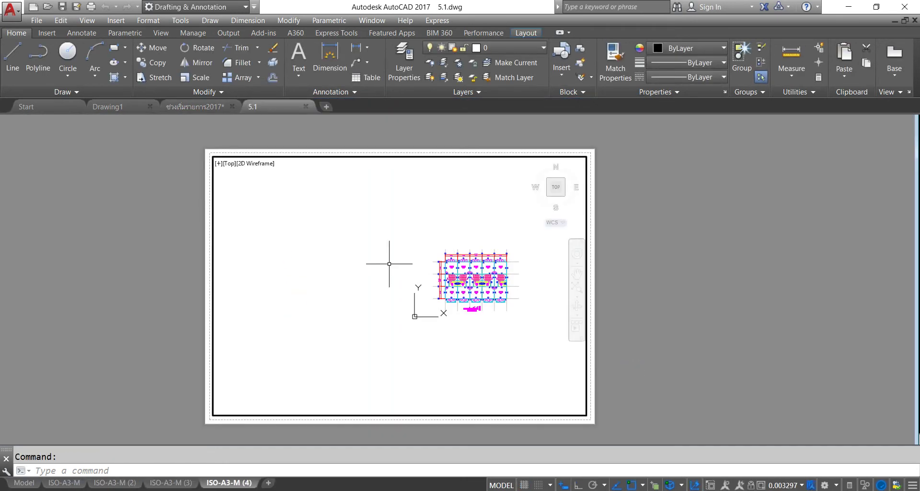
# - Zoom to the whole floor plan, switch to model space, and show the layer list
pyautogui.click(578, 290)
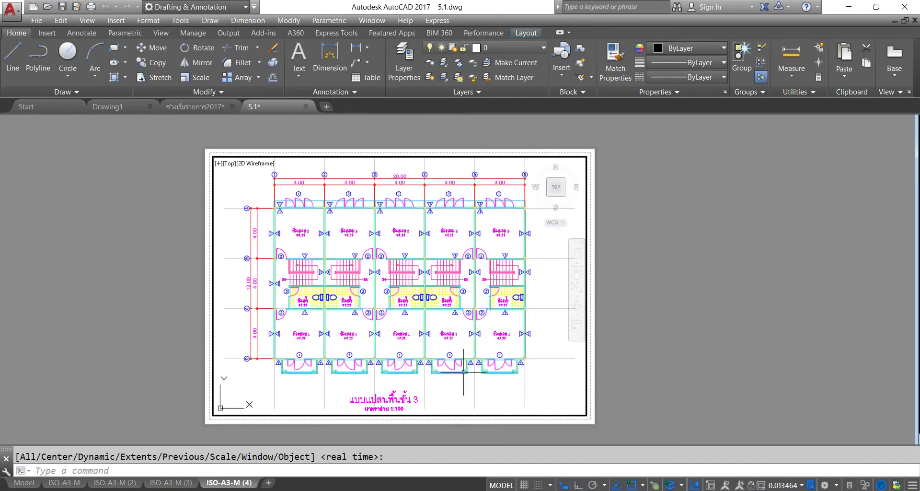
pyautogui.click(30, 482)
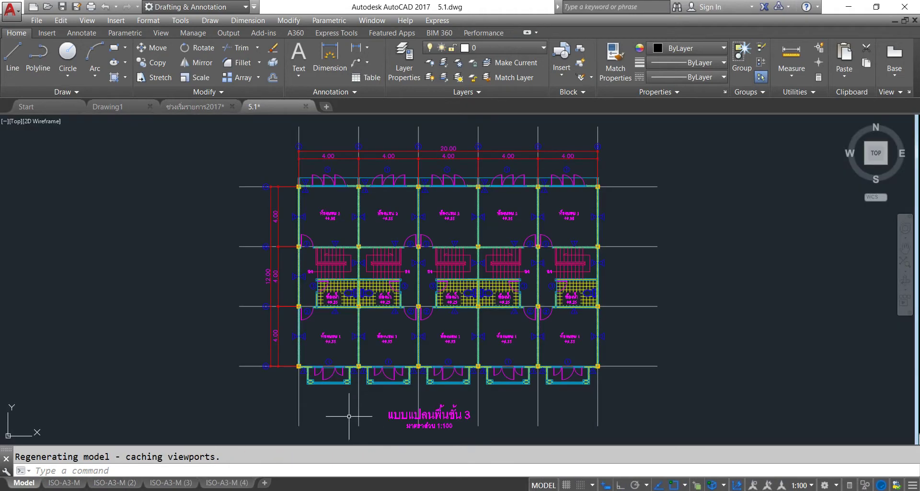
pyautogui.click(537, 48)
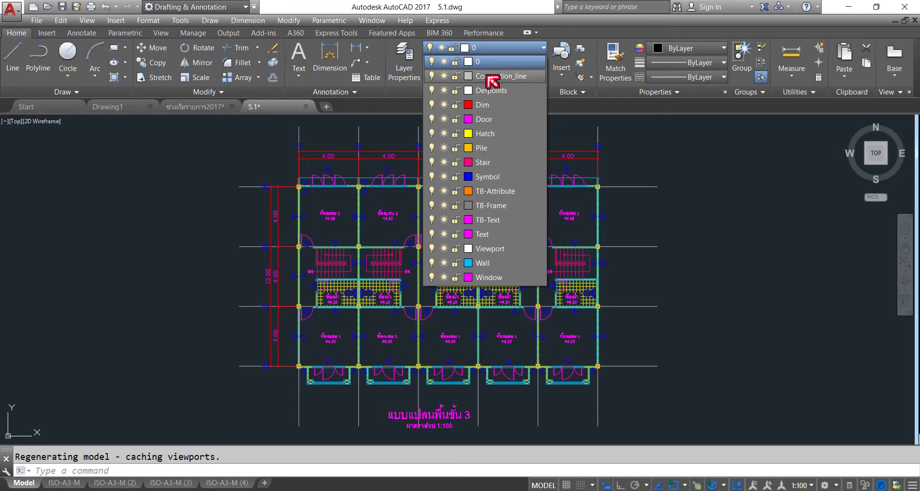
# - Freeze Constrution_line, Dim, Door, Hatch, Pile, Stair, Symbol, Text, Viewport, Wall and Window layers
pyautogui.click(443, 76)
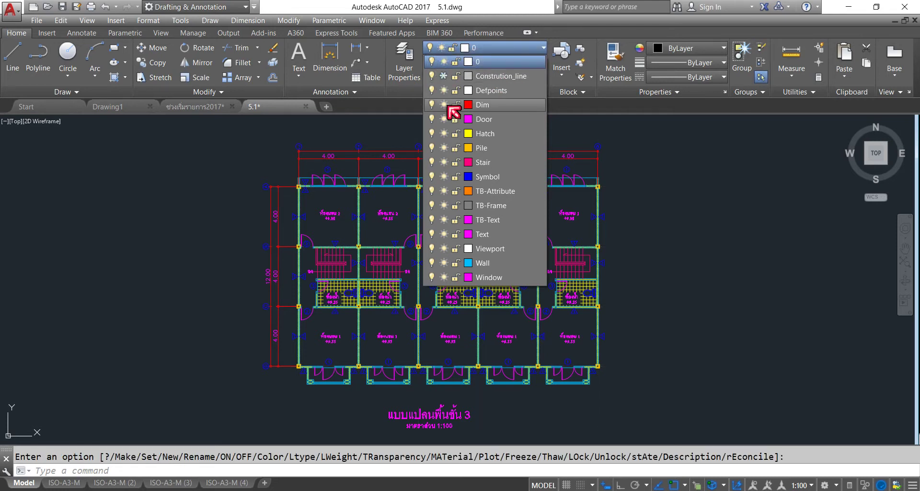
pyautogui.click(444, 105)
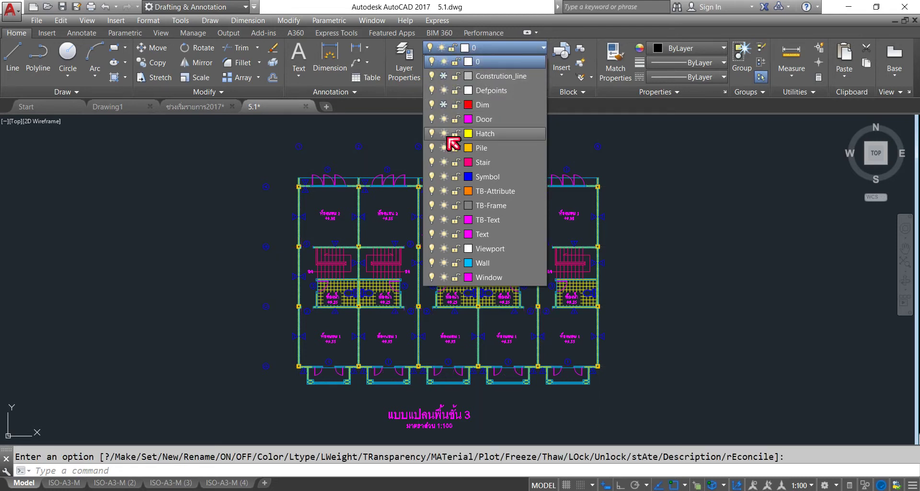
pyautogui.click(444, 119)
pyautogui.click(444, 133)
pyautogui.click(443, 148)
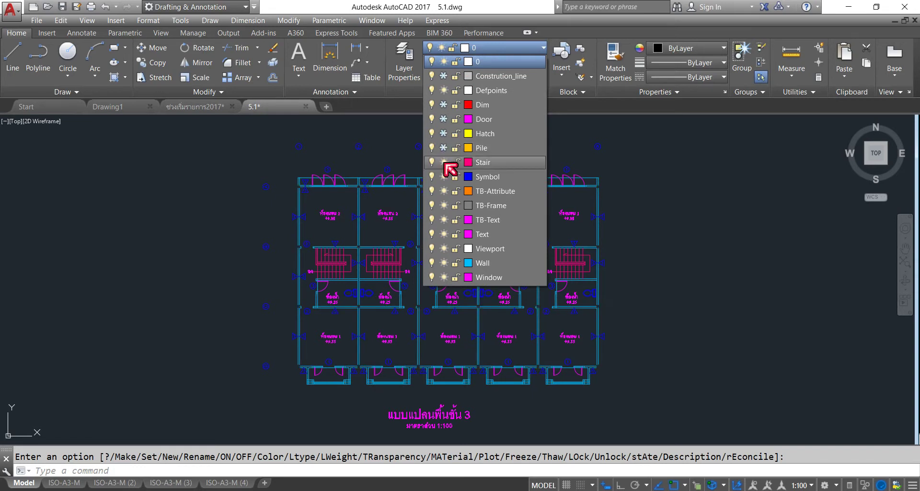
pyautogui.click(444, 162)
pyautogui.click(444, 177)
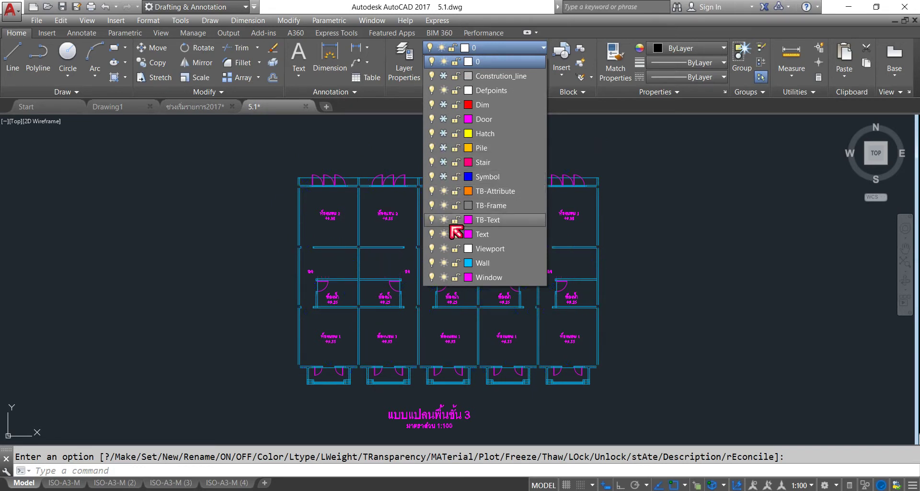
pyautogui.click(444, 234)
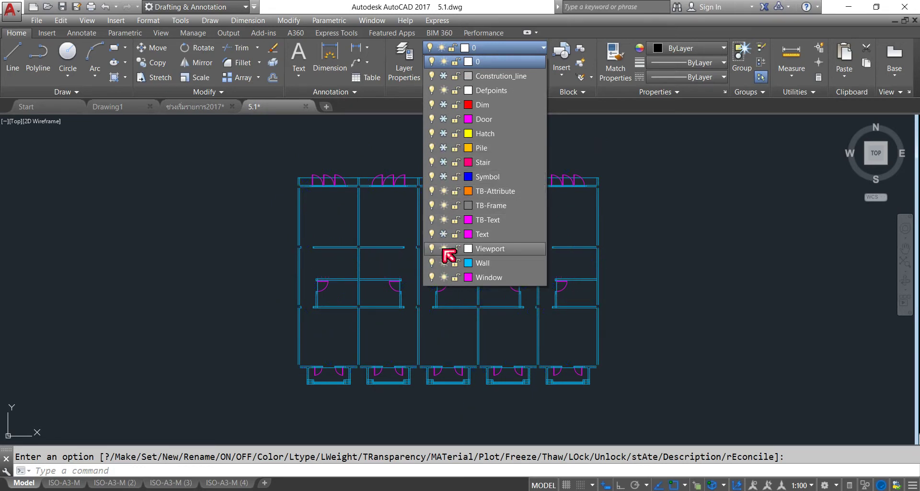
pyautogui.click(444, 248)
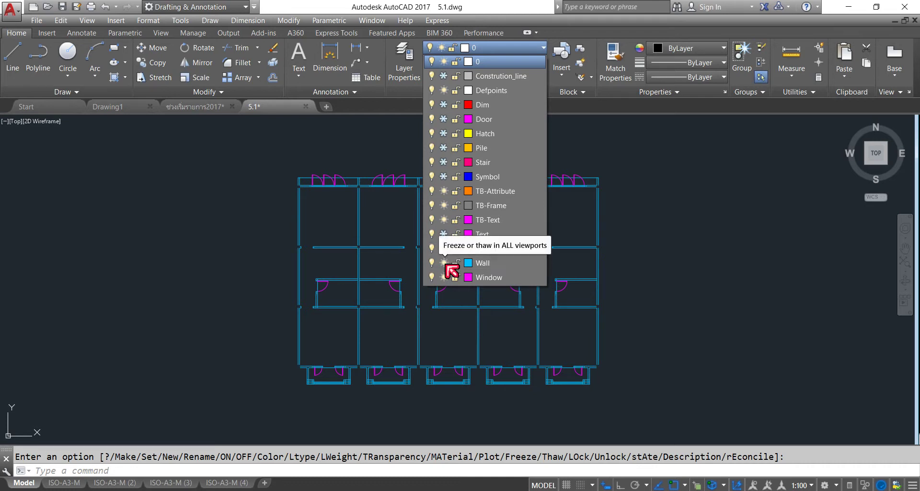
pyautogui.click(444, 263)
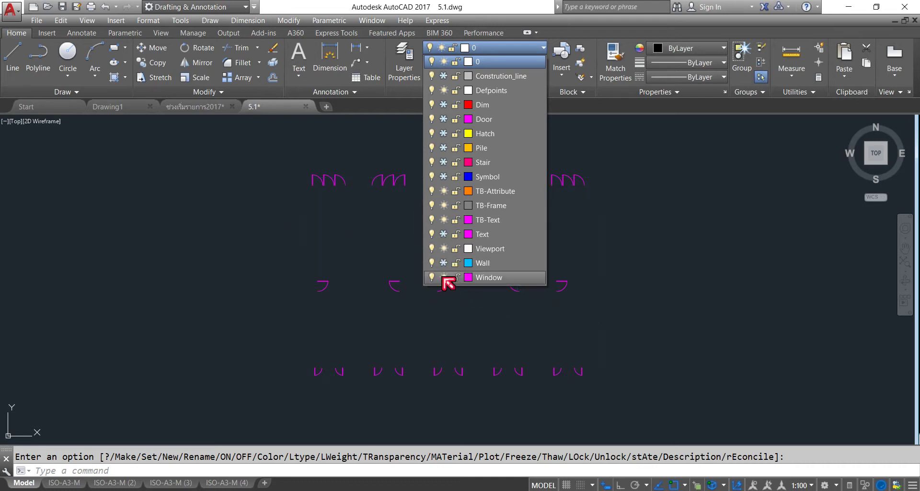
pyautogui.click(444, 277)
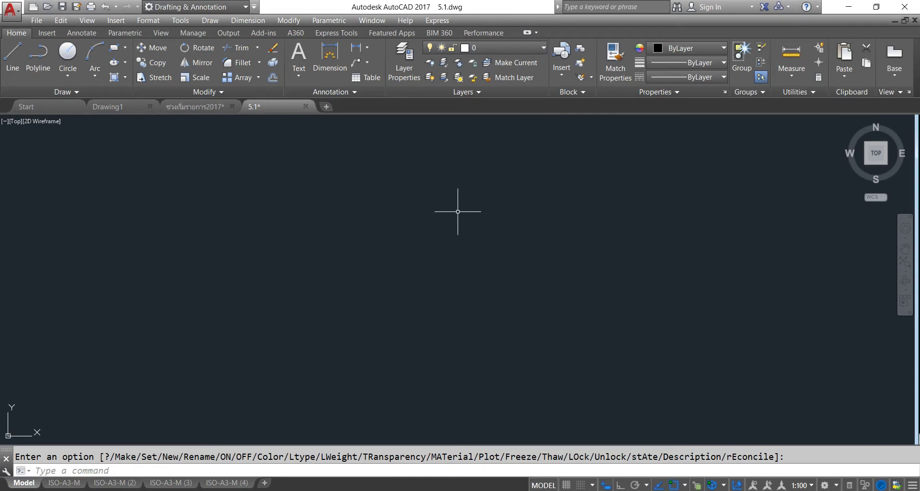
# - Thaw the Constrution_line layer to show the grid, then the Pile layer for columns
pyautogui.click(539, 49)
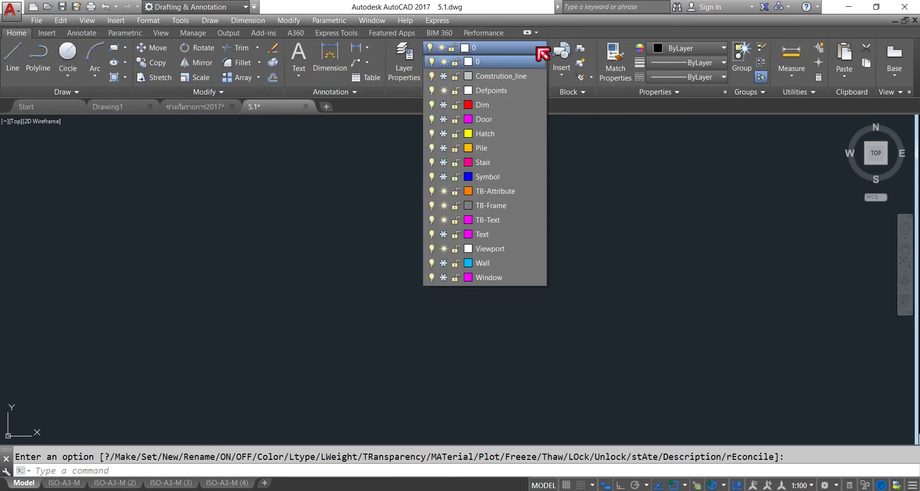
pyautogui.click(443, 75)
pyautogui.click(338, 187)
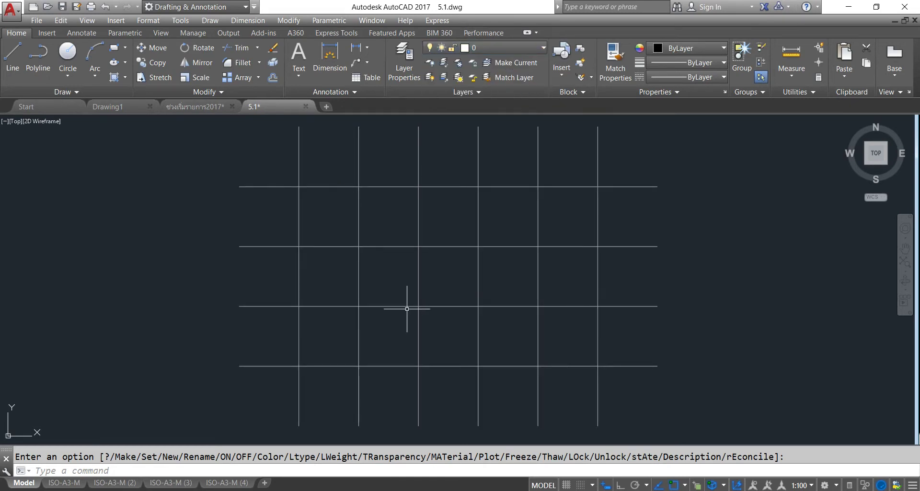
pyautogui.scroll(5, 368, 175)
pyautogui.scroll(2, 368, 174)
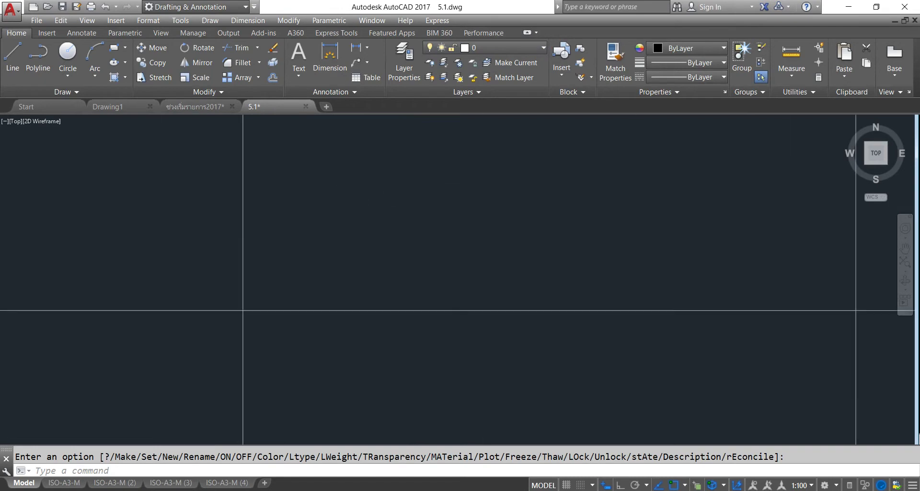
pyautogui.scroll(-8, 390, 241)
pyautogui.scroll(-4, 397, 244)
pyautogui.scroll(2, 403, 240)
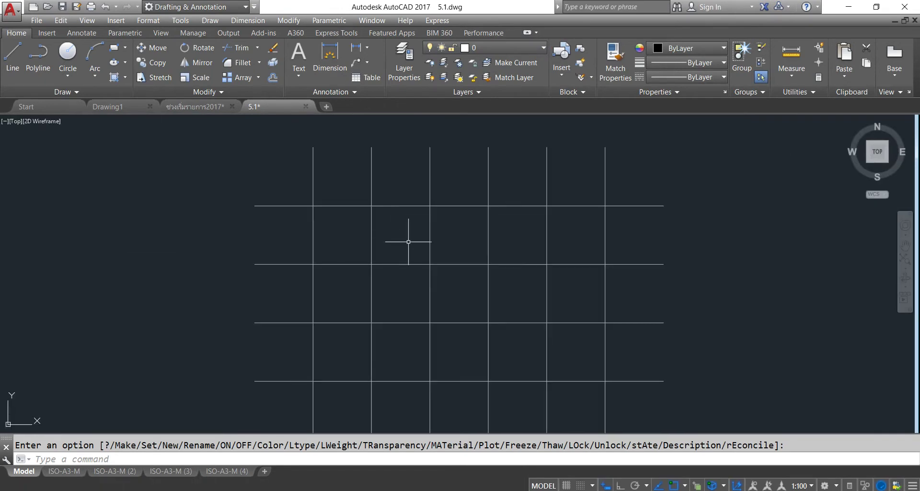
pyautogui.click(513, 47)
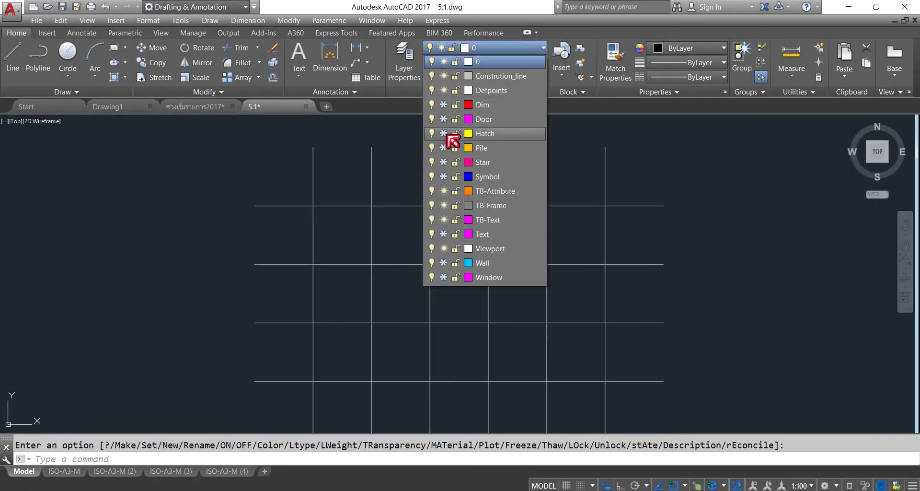
pyautogui.click(444, 148)
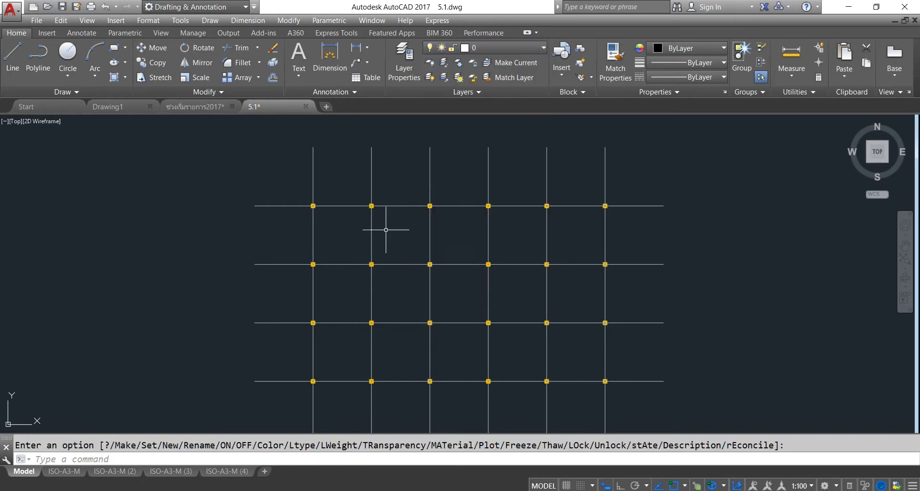
# - Thaw the Wall, Window, Door, Stair, Hatch, Text, Dim and Symbol layers
pyautogui.click(504, 49)
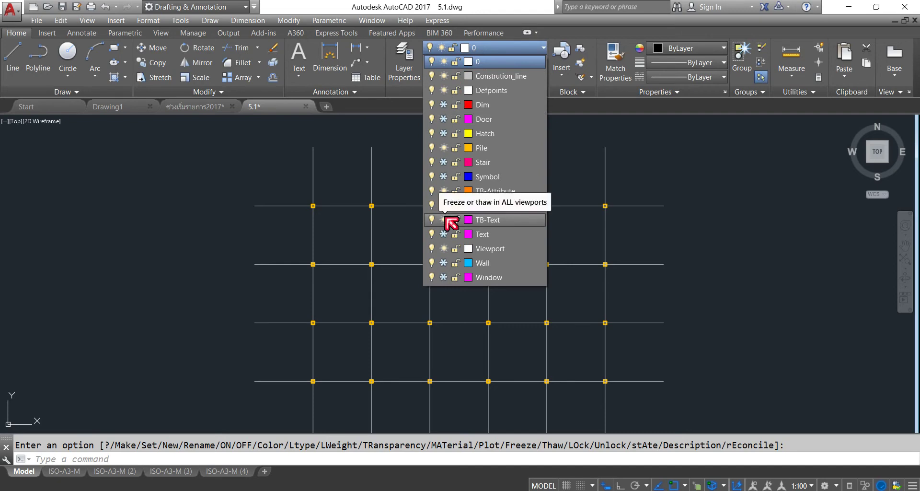
pyautogui.click(444, 262)
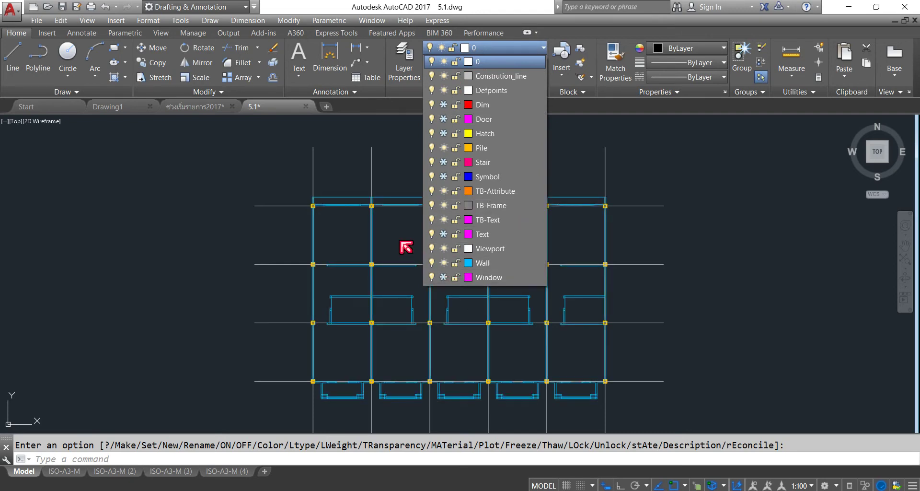
pyautogui.click(444, 278)
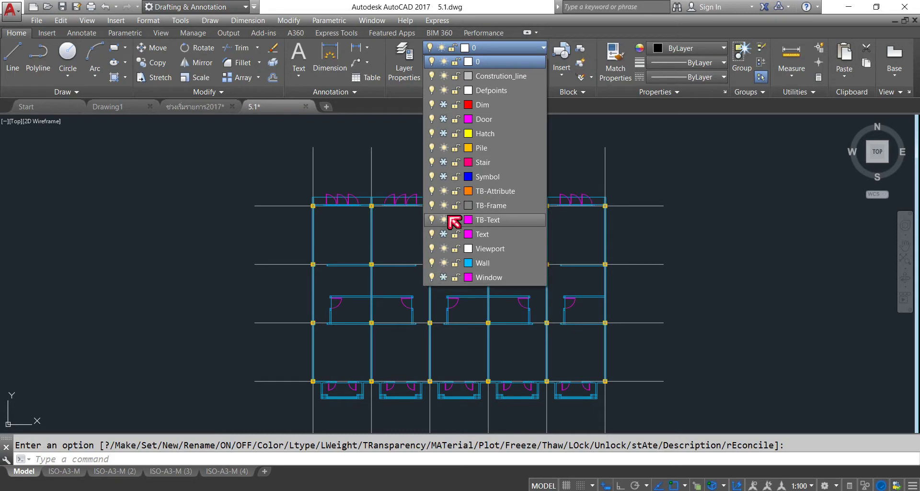
pyautogui.click(443, 119)
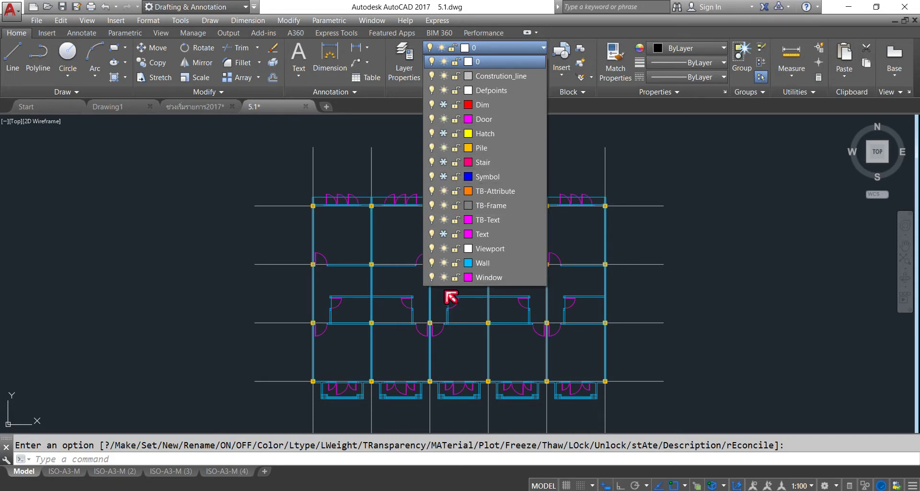
pyautogui.click(443, 162)
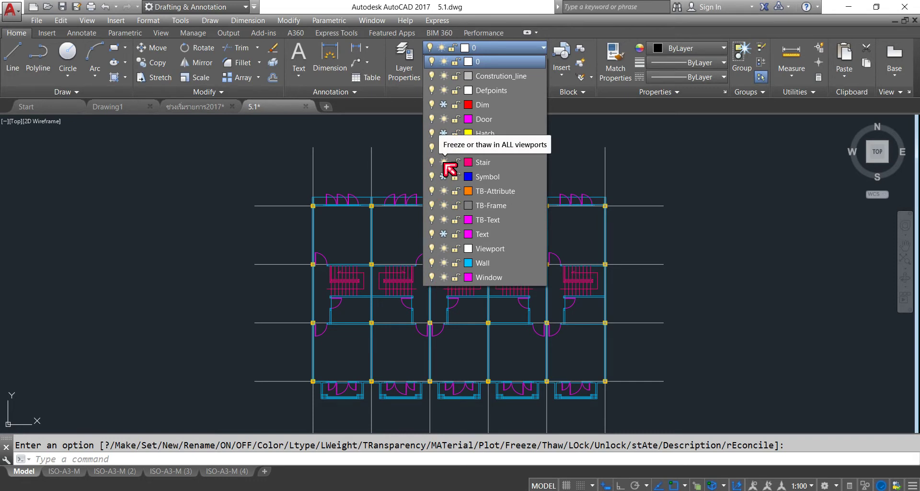
pyautogui.click(444, 134)
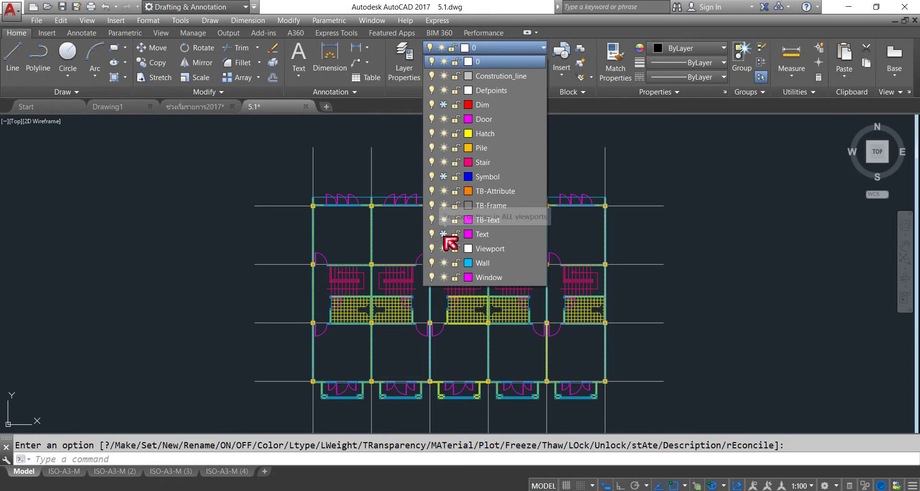
pyautogui.click(444, 234)
pyautogui.click(444, 104)
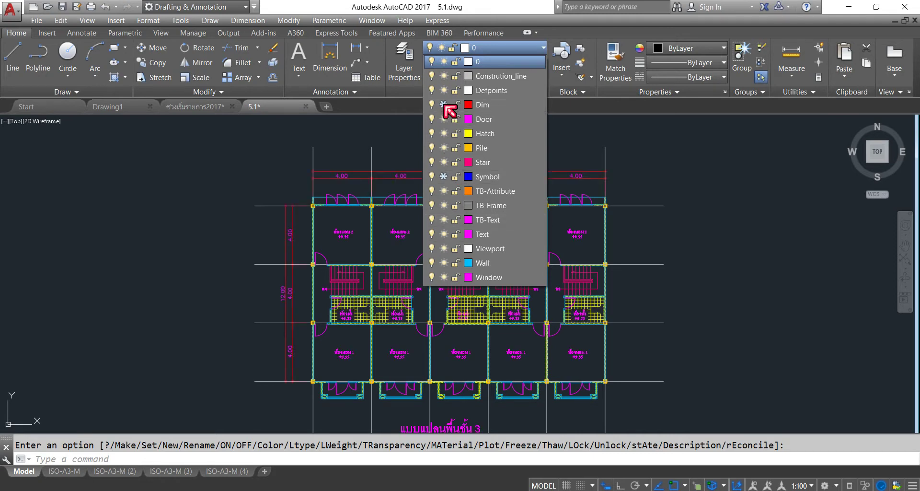
pyautogui.click(444, 176)
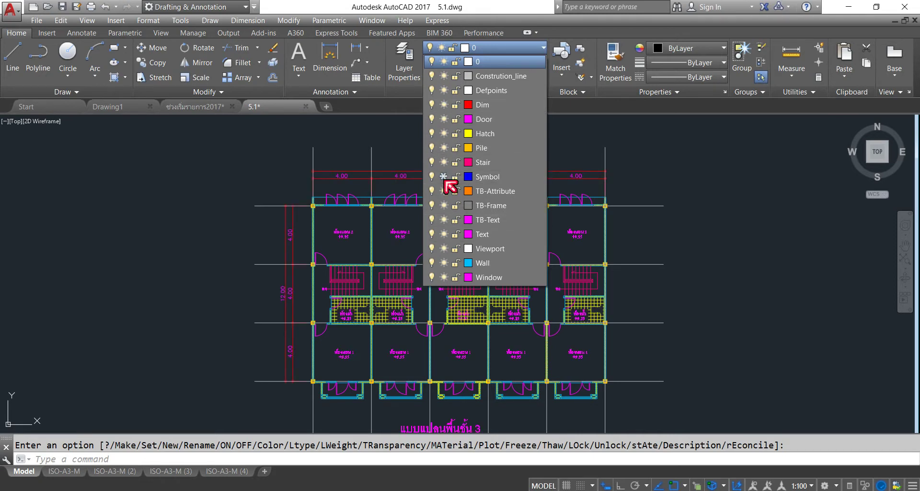
pyautogui.click(406, 139)
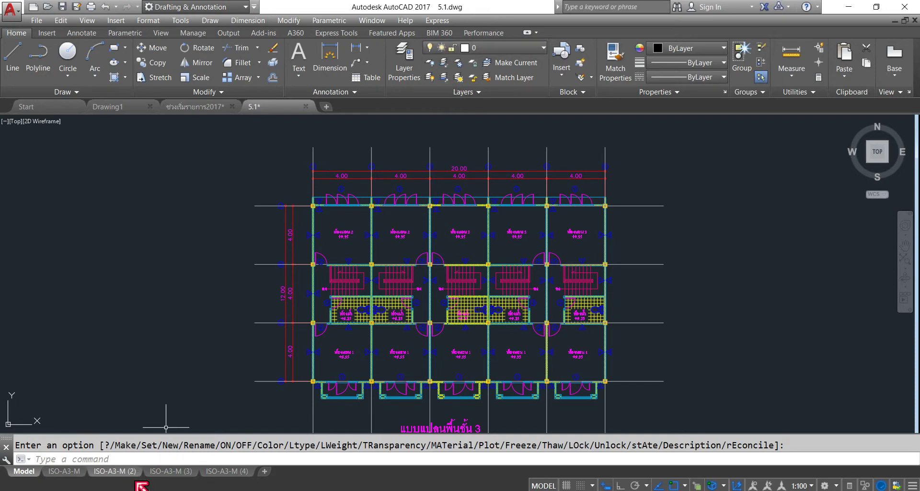
# - Switch to the ISO-A3-M layout and freeze Constrution_line from the layer list
pyautogui.click(63, 471)
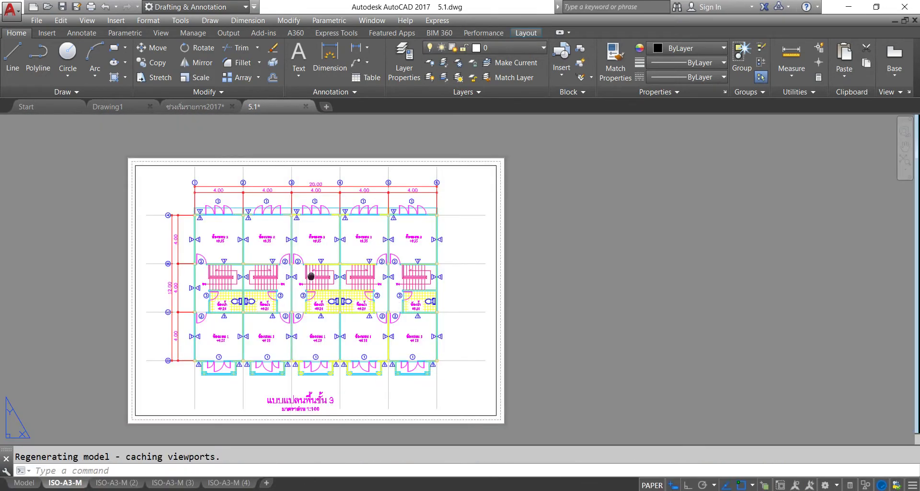
pyautogui.moveTo(304, 265); pyautogui.dragTo(402, 255, button='middle')
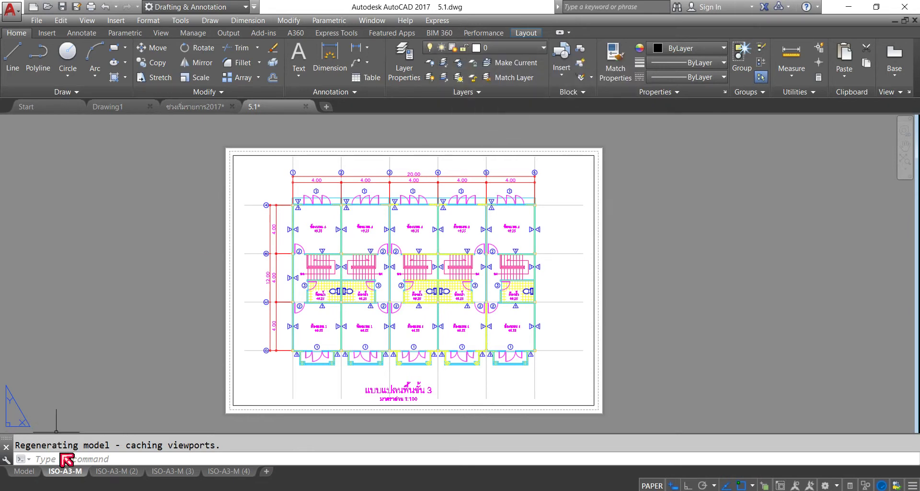
pyautogui.click(543, 48)
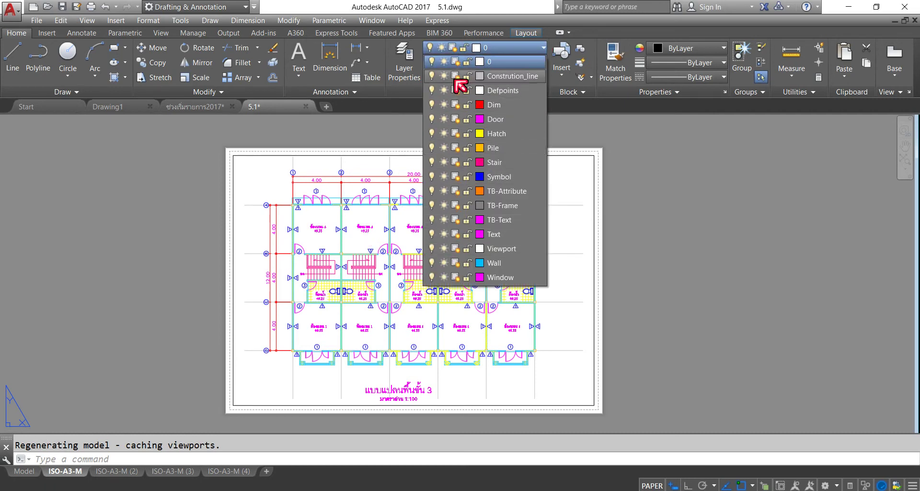
pyautogui.click(454, 77)
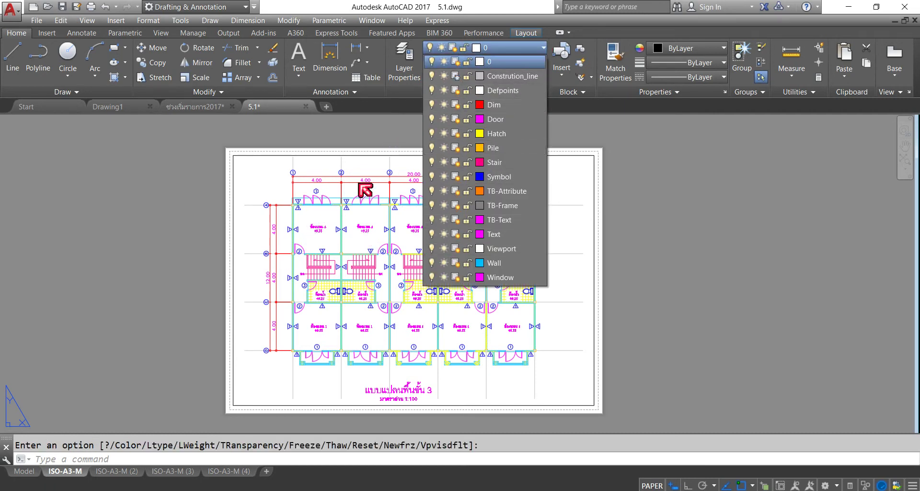
pyautogui.click(320, 197)
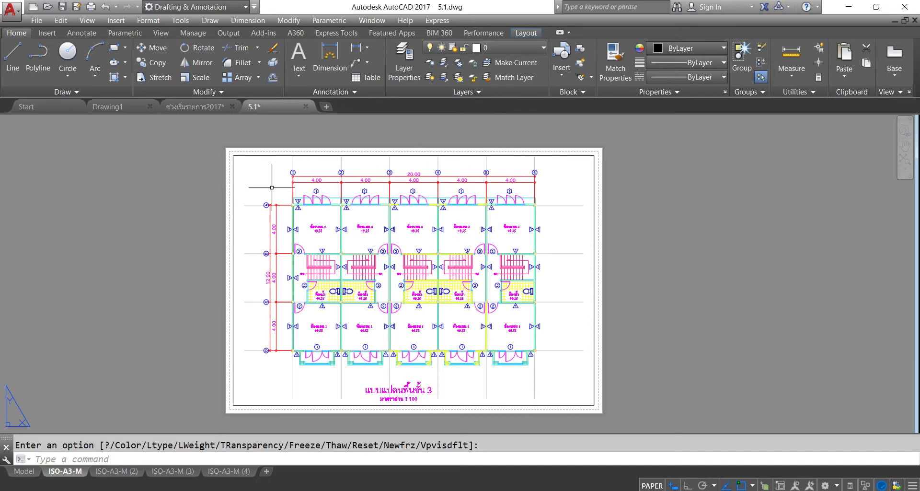
# - Activate the plan viewport, VP-freeze Constrution_line there only, and return to paper space
pyautogui.click(652, 486)
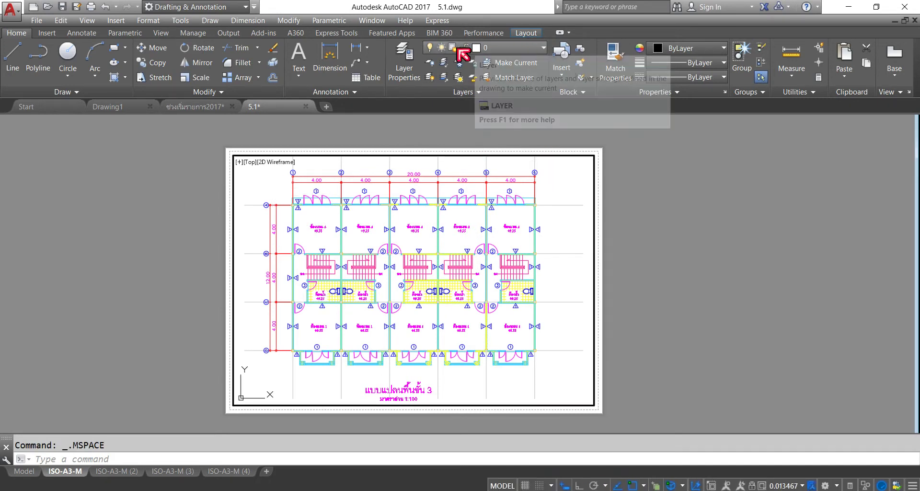
pyautogui.click(456, 50)
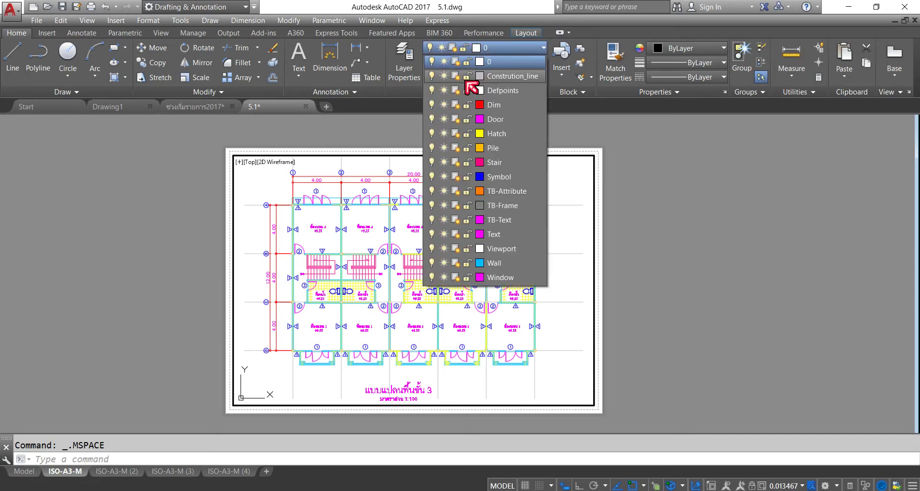
pyautogui.click(456, 76)
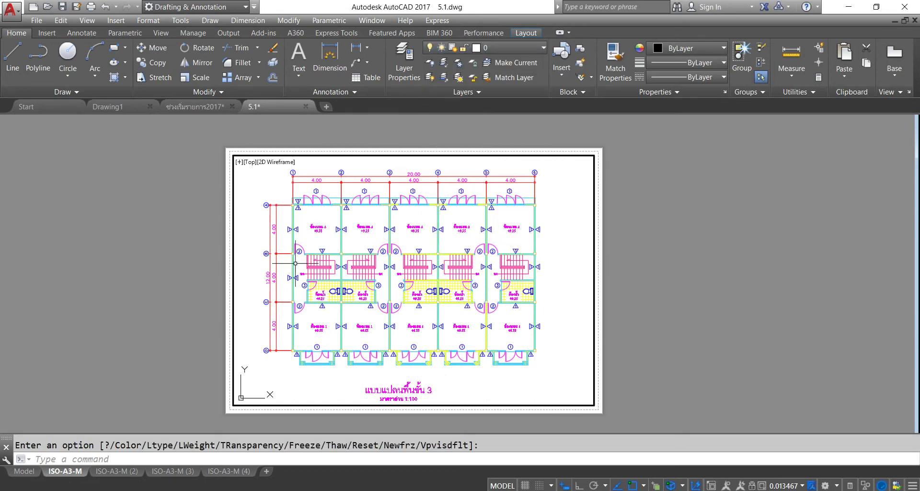
pyautogui.click(24, 471)
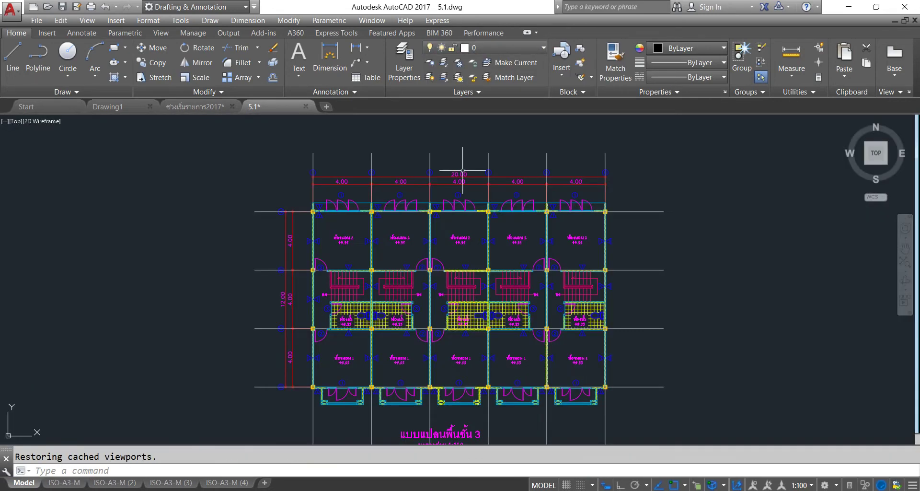
pyautogui.click(544, 47)
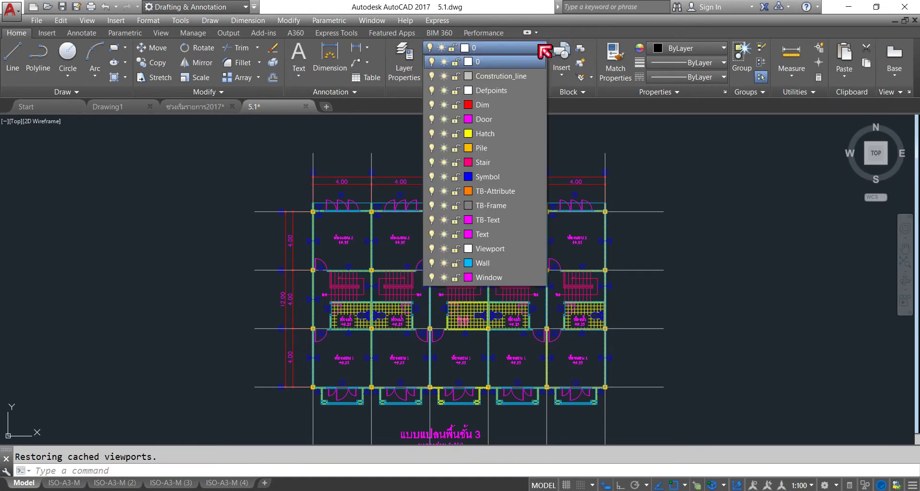
pyautogui.click(77, 486)
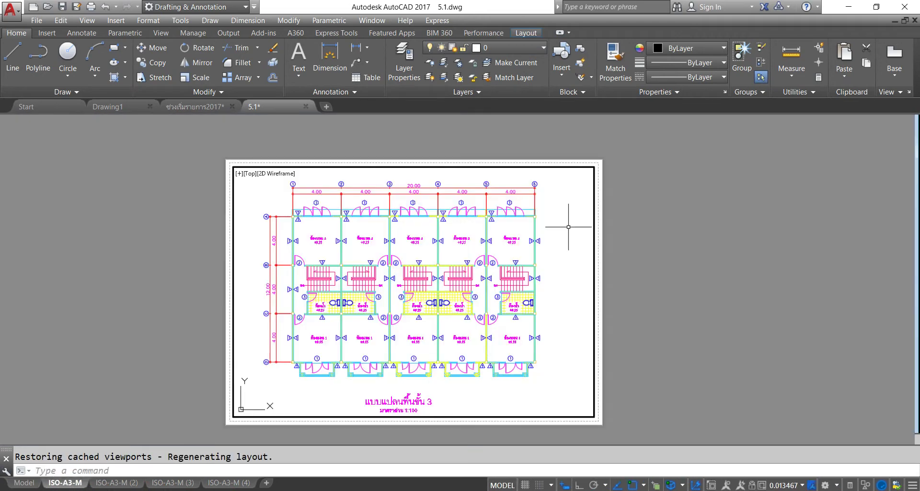
pyautogui.doubleClick(664, 198)
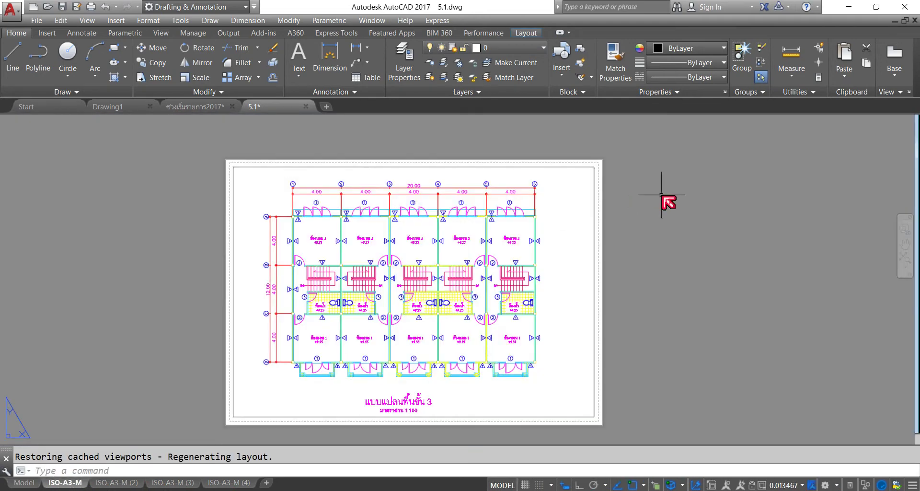
pyautogui.click(509, 50)
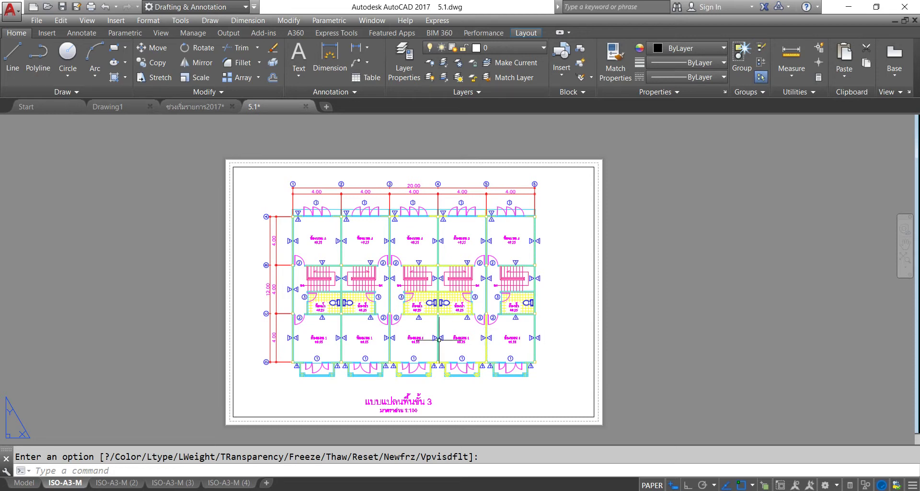
# - Close drawing 5.1 without saving and bring up the Select Color dialog
pyautogui.click(305, 106)
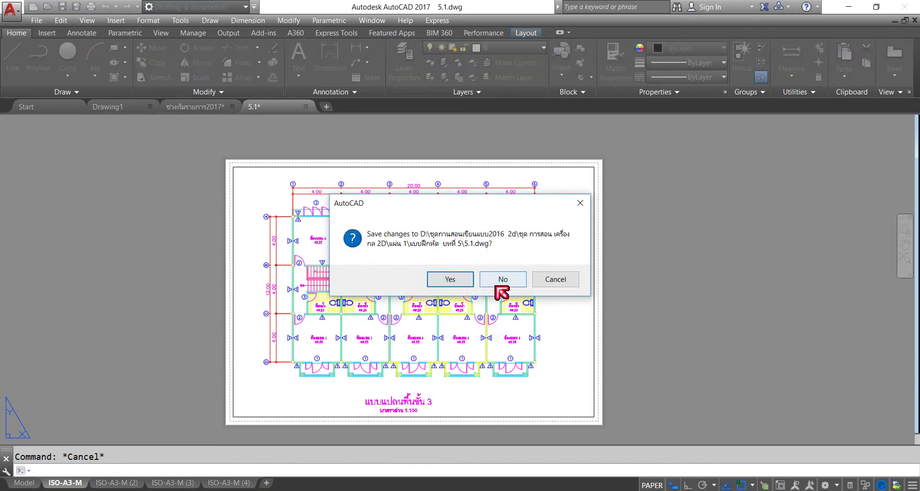
pyautogui.click(501, 283)
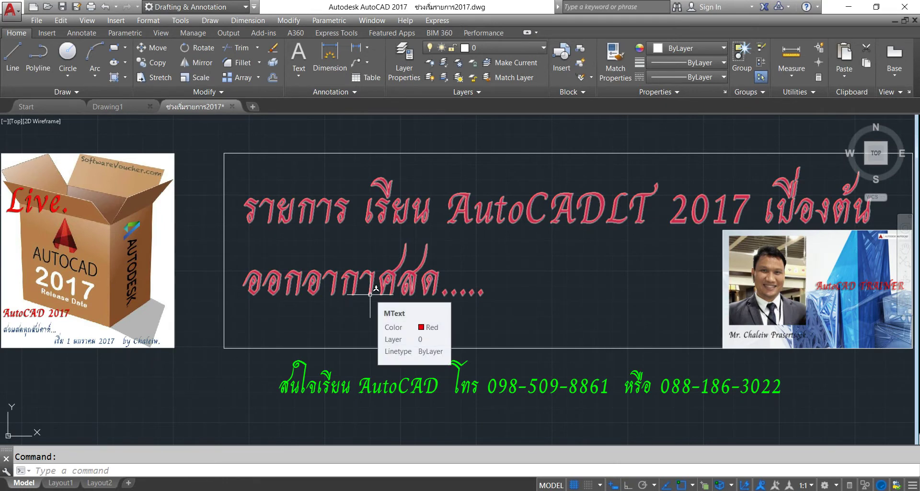
pyautogui.click(149, 21)
pyautogui.click(222, 67)
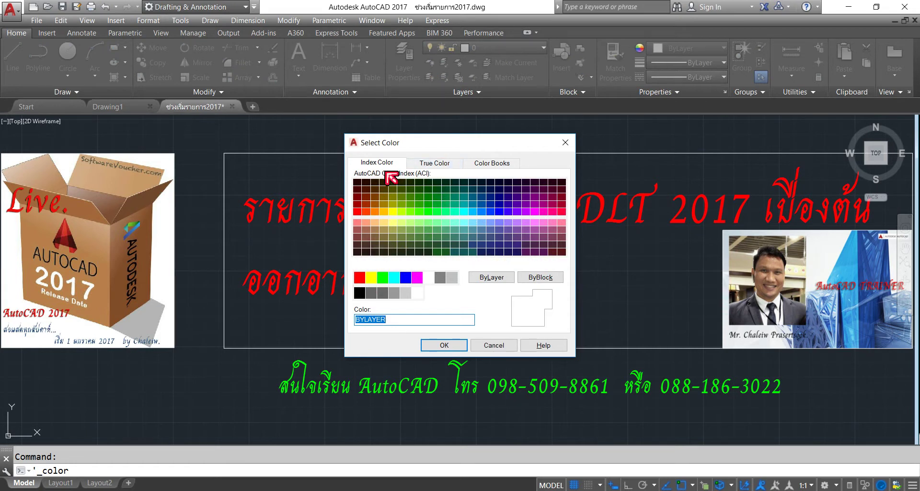
# - Browse True Color and DIC colour book pages, cancel without choosing, and bring up Select File
pyautogui.click(425, 166)
pyautogui.click(482, 165)
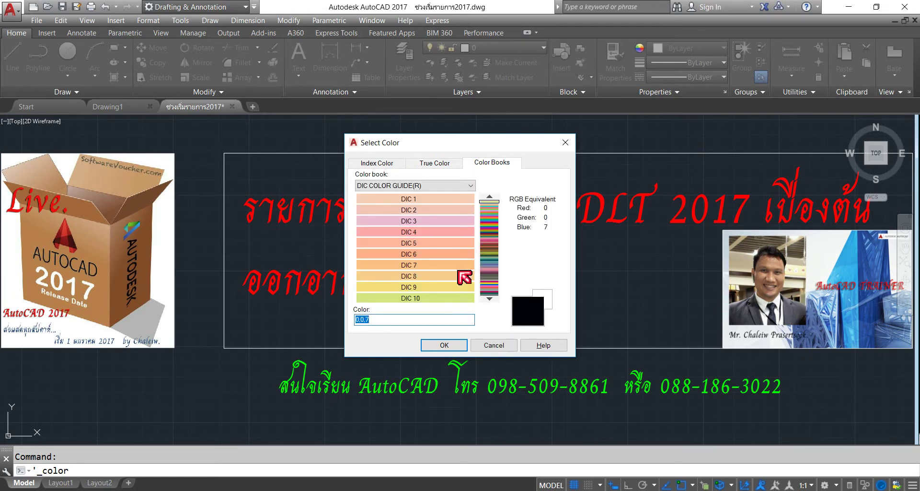
pyautogui.click(489, 242)
pyautogui.click(489, 261)
pyautogui.click(491, 288)
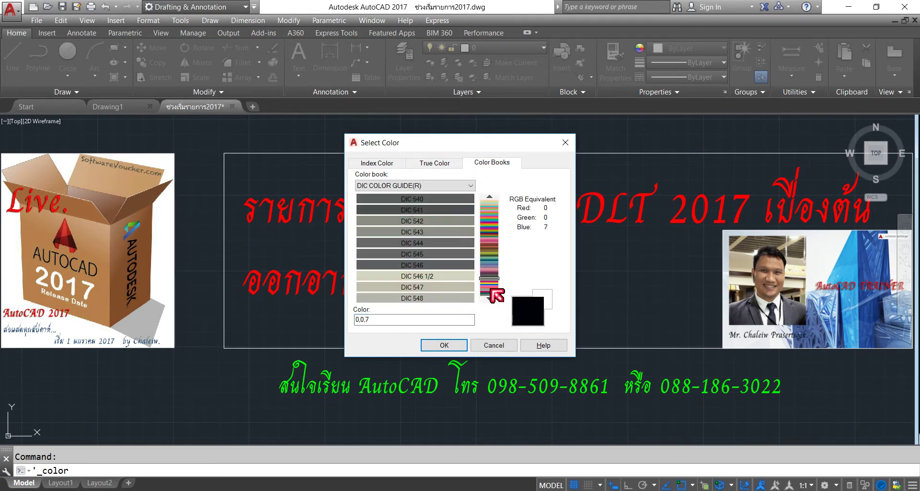
pyautogui.click(492, 268)
pyautogui.click(491, 242)
pyautogui.click(492, 201)
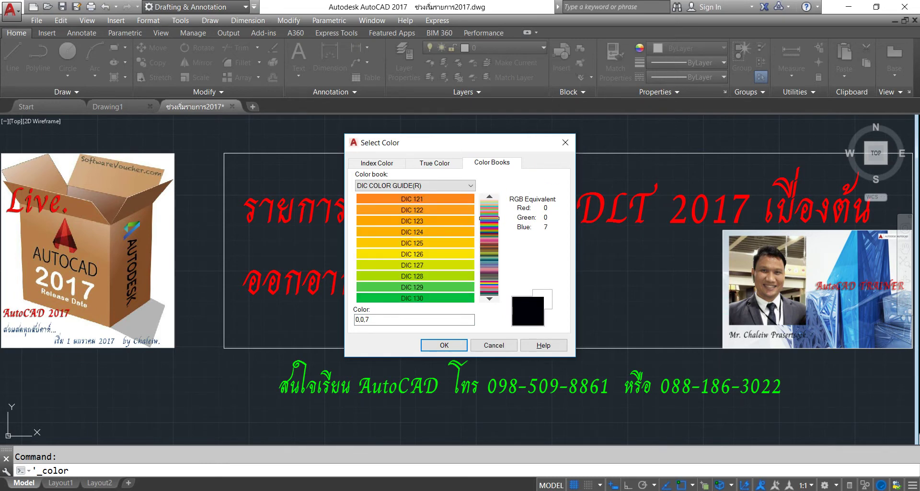
pyautogui.click(566, 143)
pyautogui.click(48, 7)
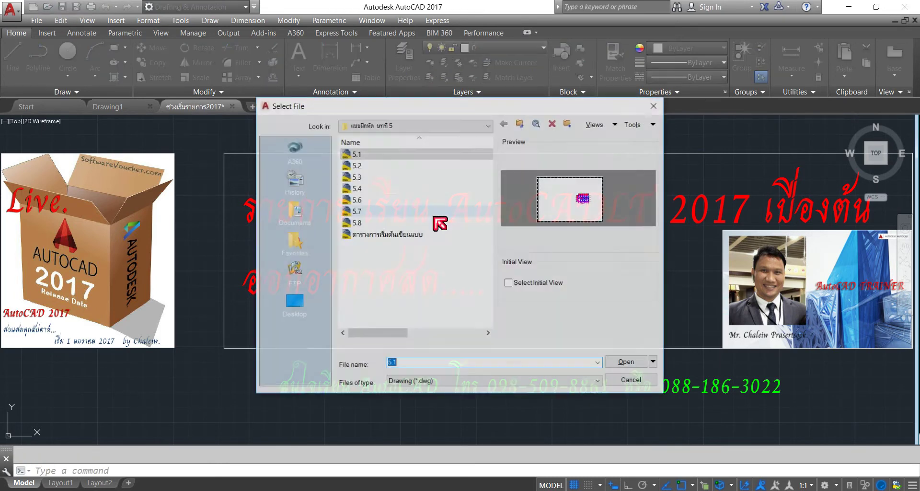
# - Open drawing 5.2 and zoom in on the fence panel
pyautogui.click(369, 166)
pyautogui.click(628, 362)
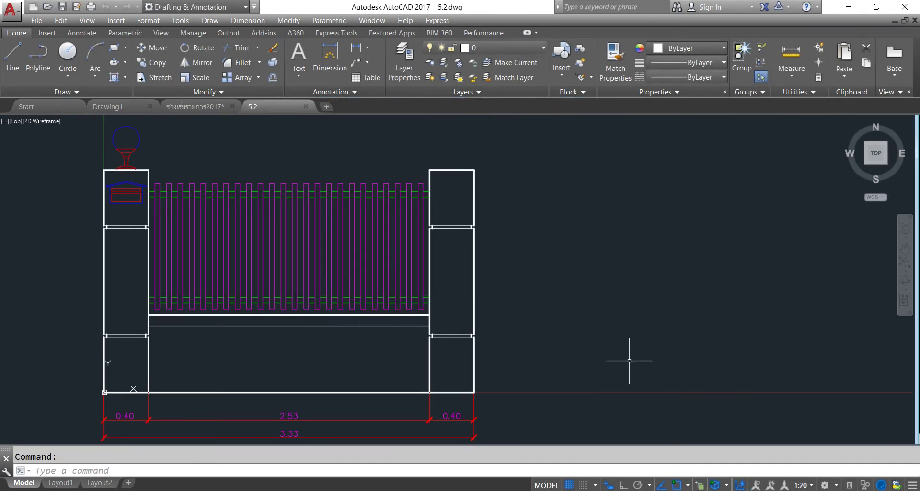
pyautogui.moveTo(384, 277); pyautogui.dragTo(485, 277, button='middle')
pyautogui.scroll(2, 485, 277)
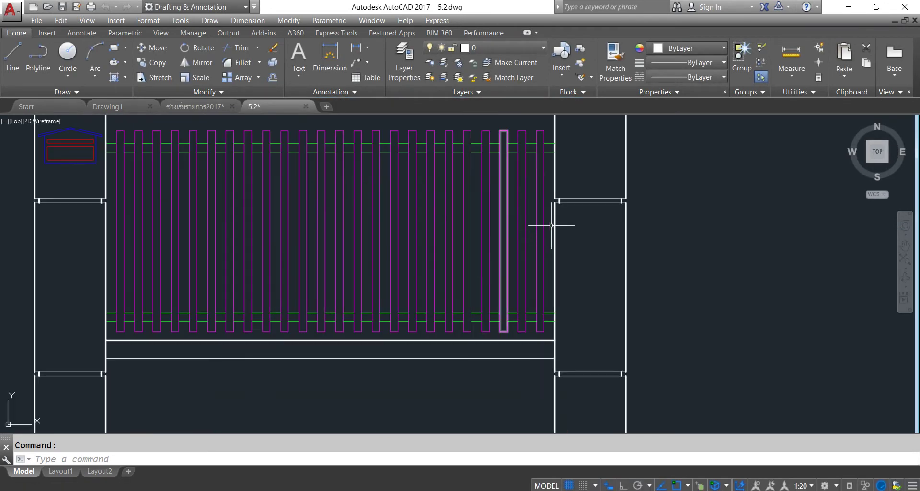
# - Make all the fence posts green
pyautogui.click(550, 187)
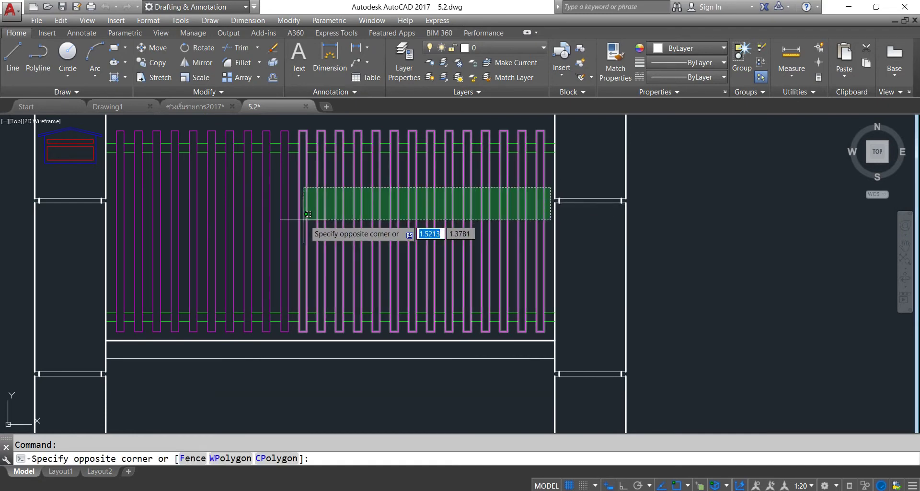
pyautogui.click(121, 196)
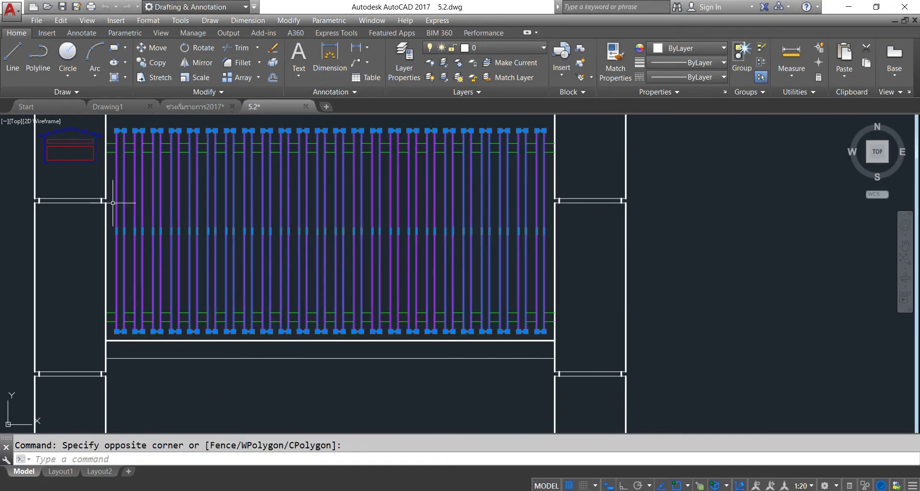
pyautogui.click(712, 49)
pyautogui.click(683, 174)
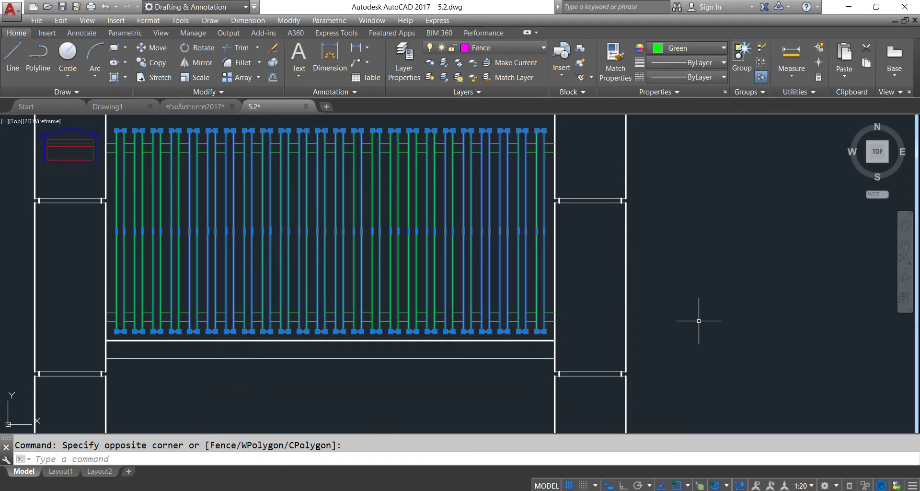
pyautogui.press('Escape')
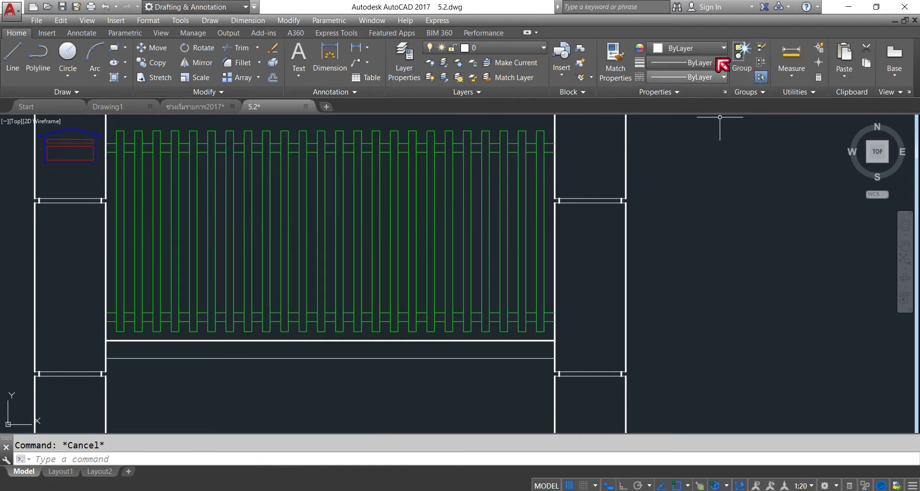
# - Look through the full colour dialog's True Color and Color Books tabs, closing without choosing
pyautogui.click(710, 48)
pyautogui.click(698, 192)
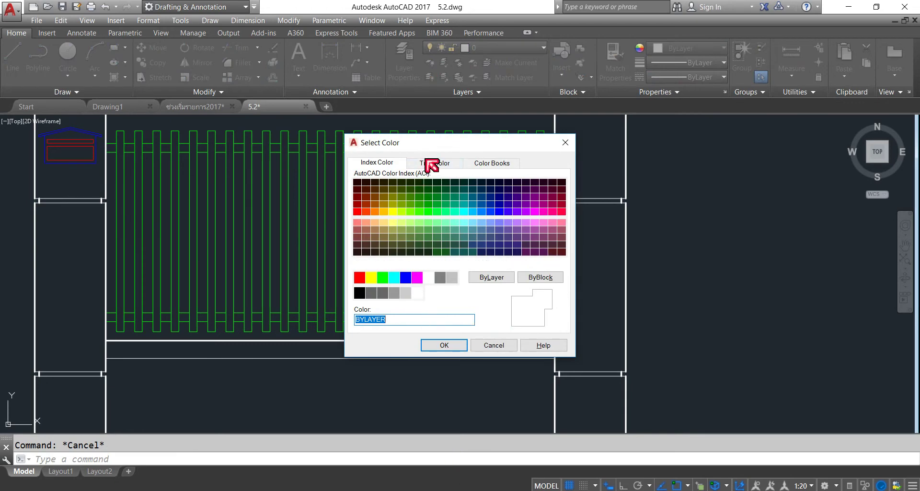
pyautogui.click(435, 163)
pyautogui.click(485, 163)
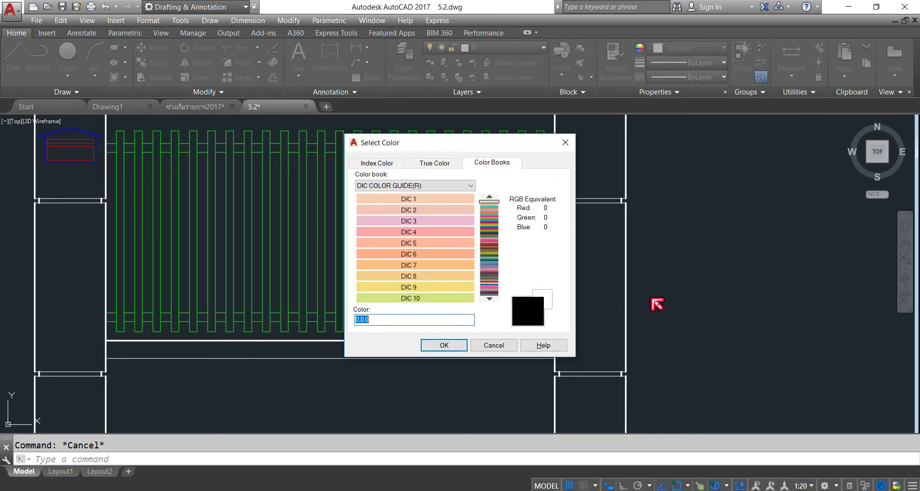
pyautogui.click(566, 143)
pyautogui.click(698, 245)
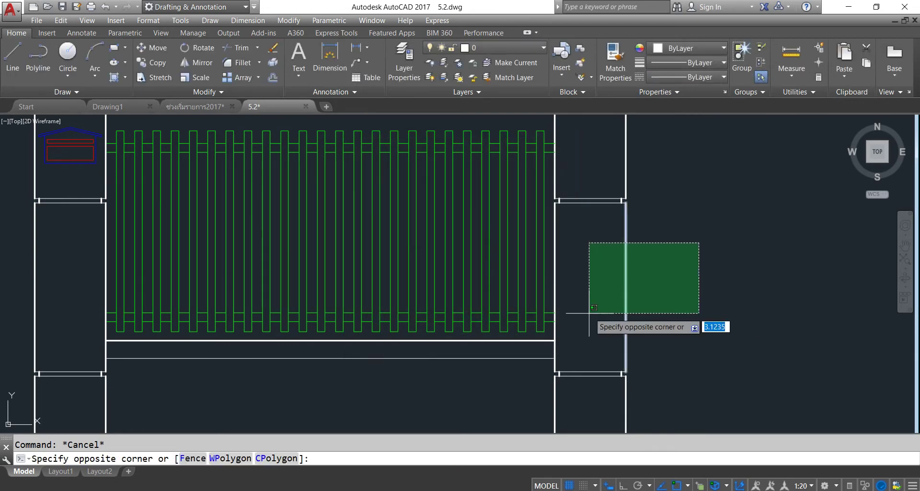
pyautogui.moveTo(382, 283); pyautogui.dragTo(575, 335, button='middle')
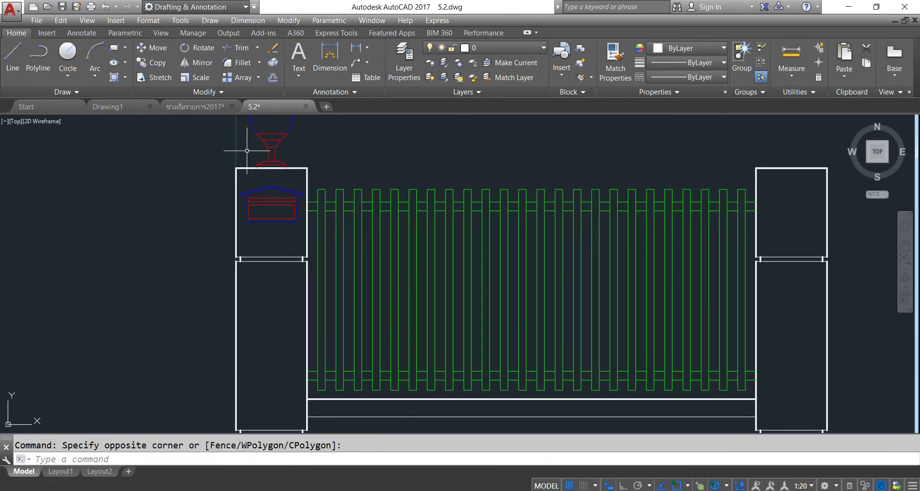
# - Window-select the lamp on the left fence post and colour it yellow
pyautogui.moveTo(246, 143); pyautogui.dragTo(254, 246, button='middle')
pyautogui.click(185, 155)
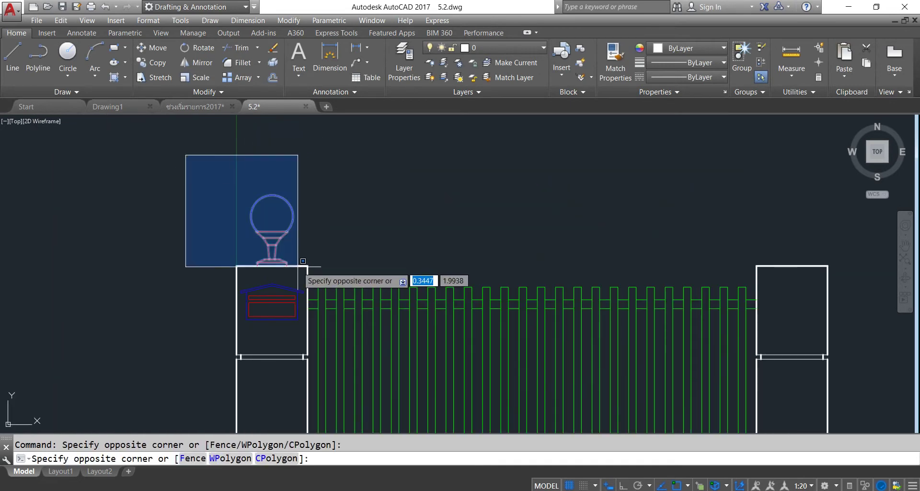
pyautogui.click(302, 245)
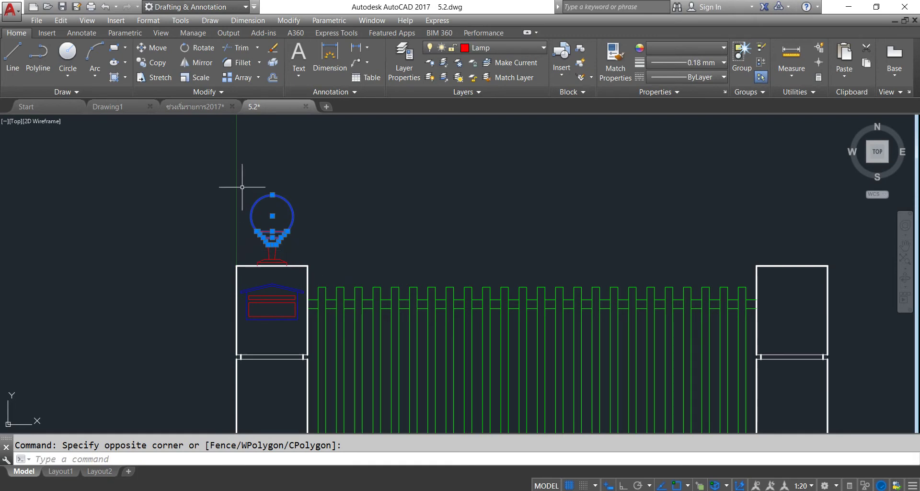
pyautogui.click(243, 165)
pyautogui.click(296, 271)
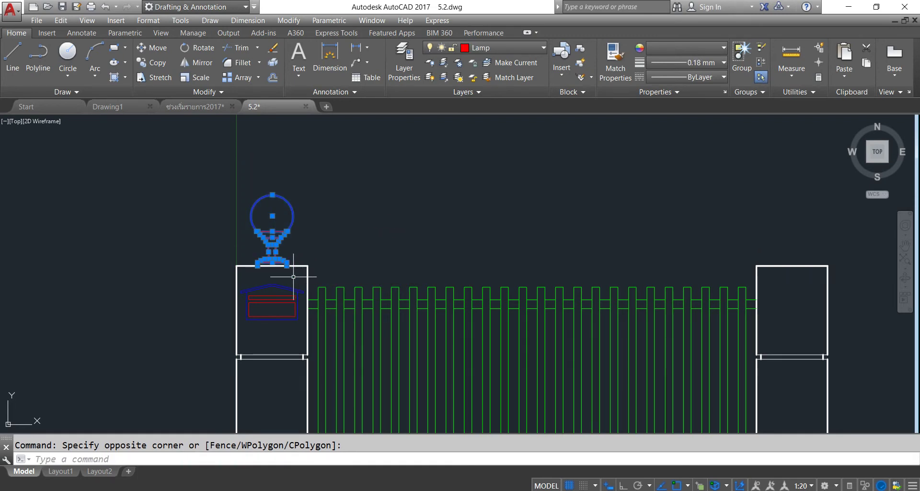
pyautogui.click(716, 54)
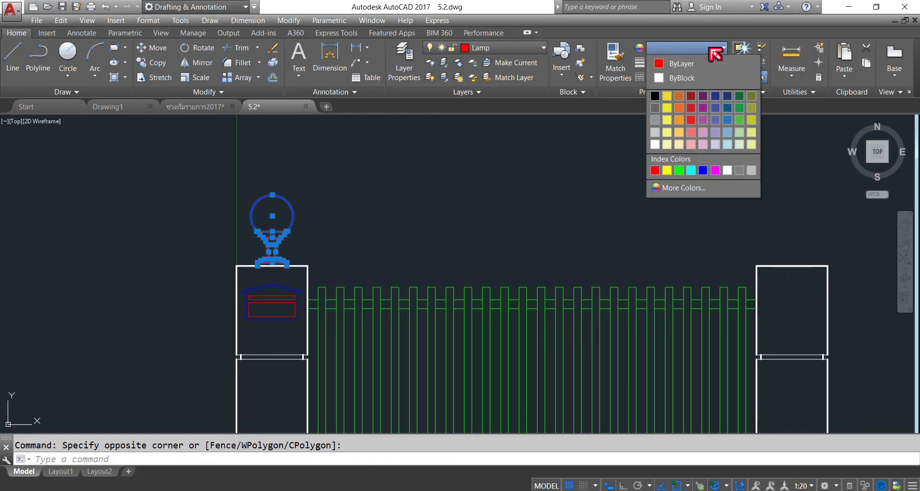
pyautogui.click(667, 172)
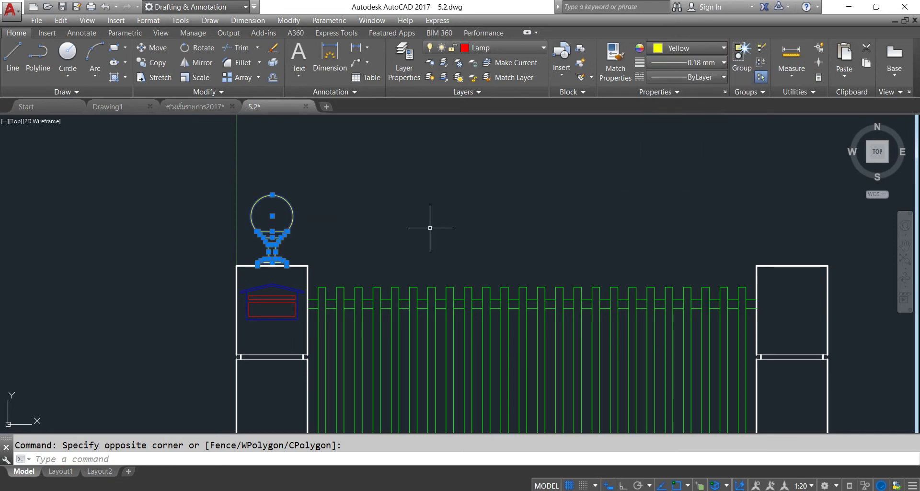
pyautogui.press('Escape')
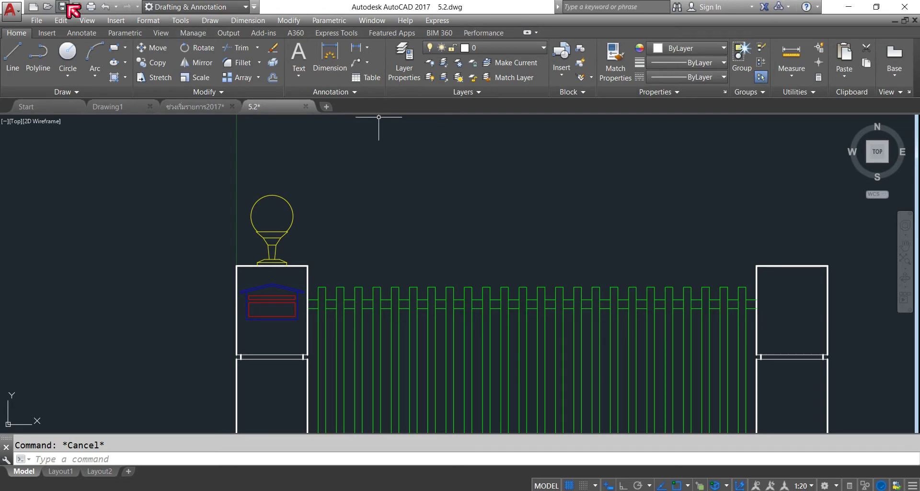
# - Open drawing 5.3, check its linetype list unchanged, and display the Layout1 sheet
pyautogui.click(48, 7)
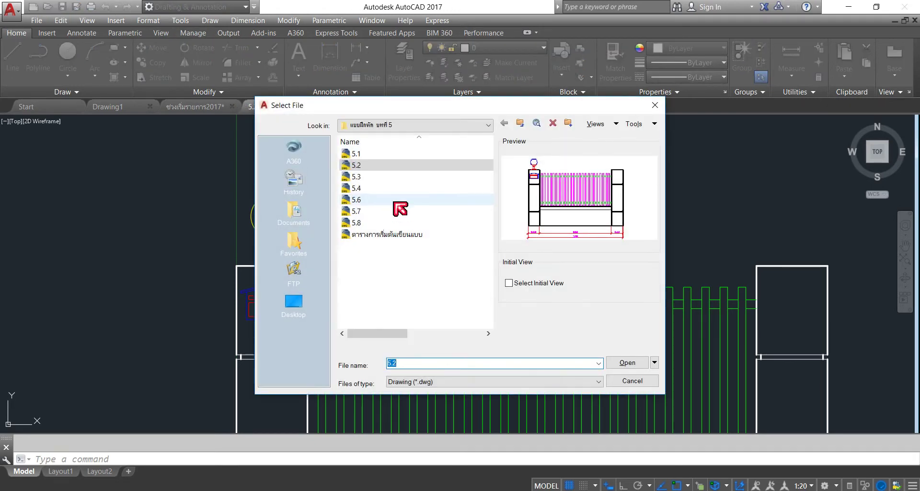
pyautogui.click(361, 178)
pyautogui.click(637, 363)
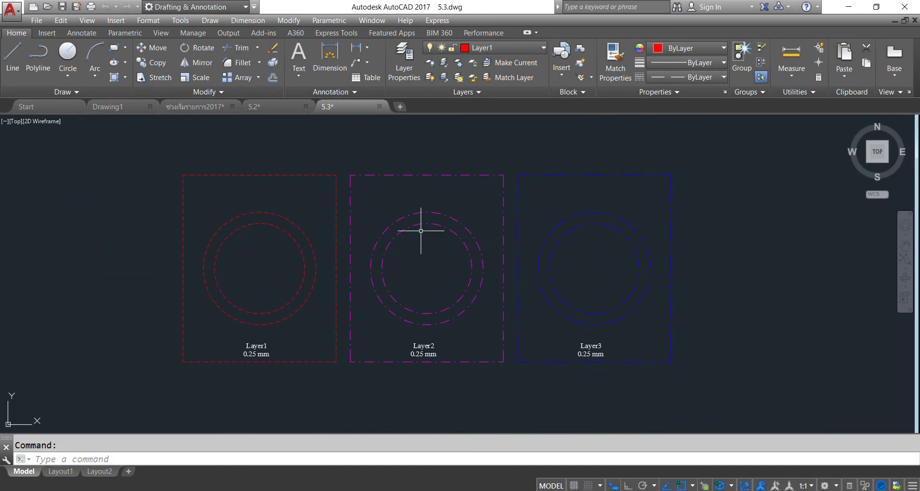
pyautogui.click(724, 77)
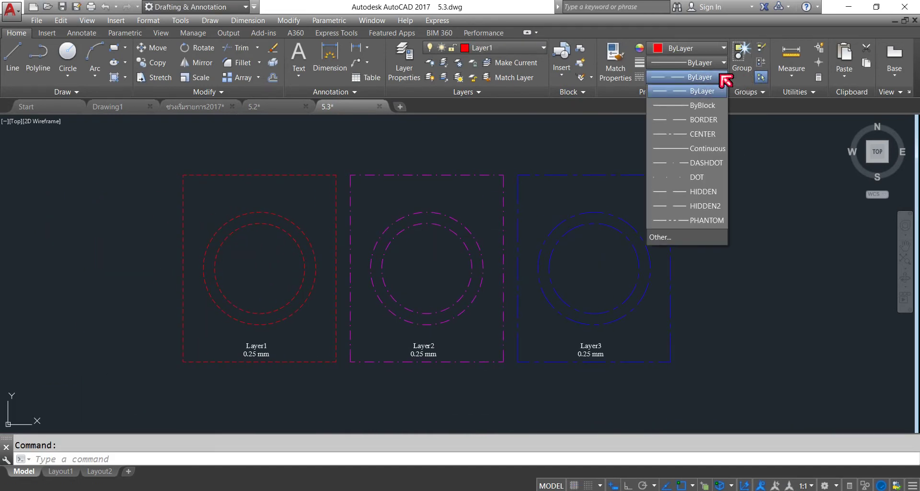
pyautogui.click(754, 204)
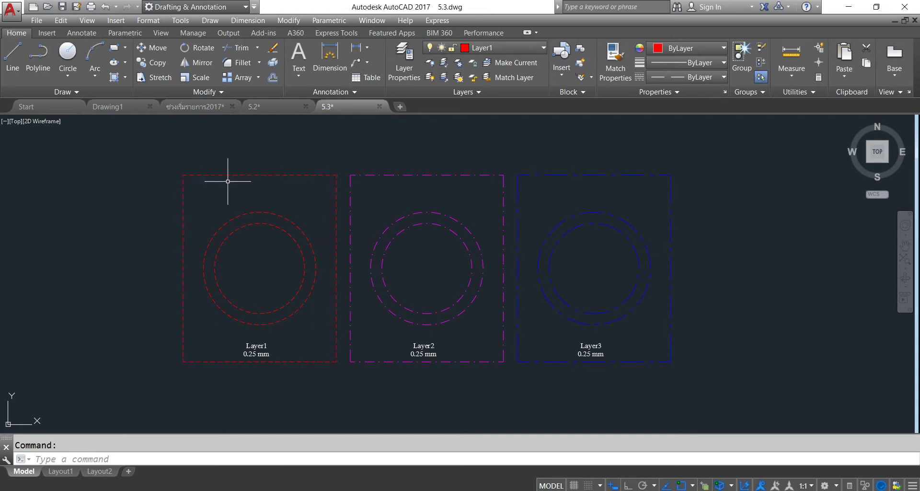
pyautogui.click(60, 472)
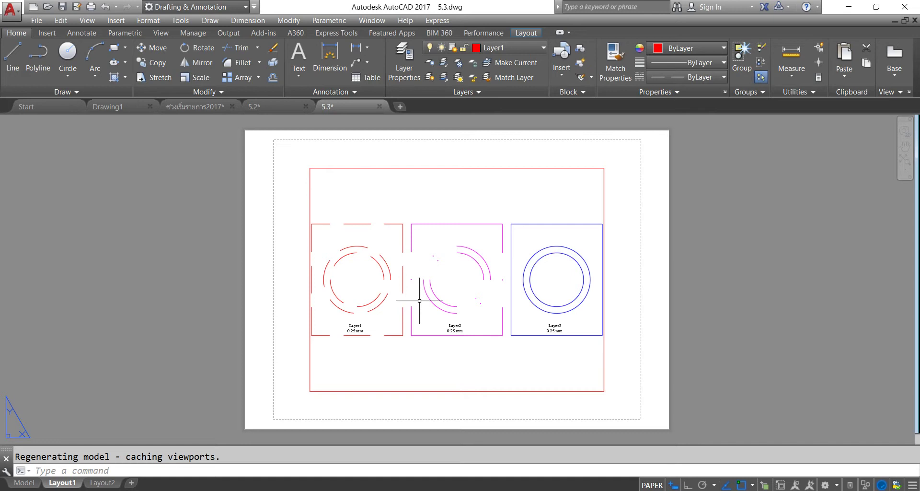
# - Inside the Layout1 viewport, open the Properties palette and select the Layer1 dashed rectangle
pyautogui.click(652, 485)
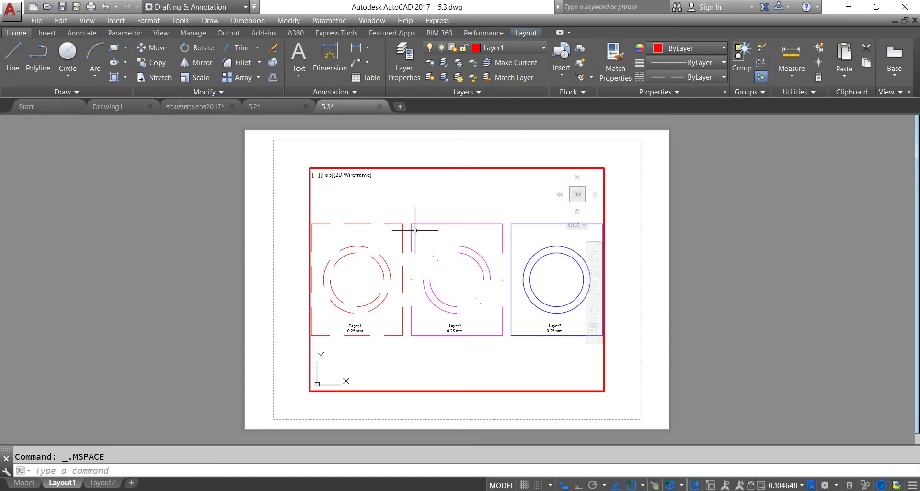
pyautogui.click(289, 20)
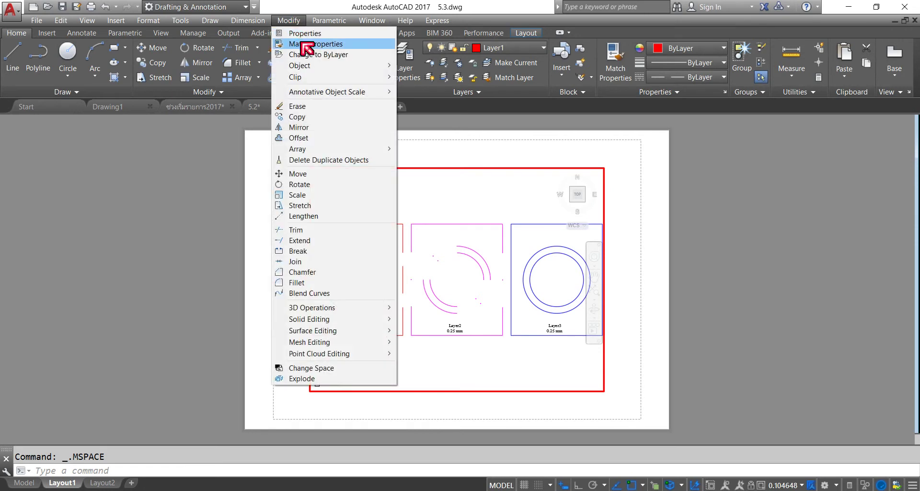
pyautogui.click(304, 34)
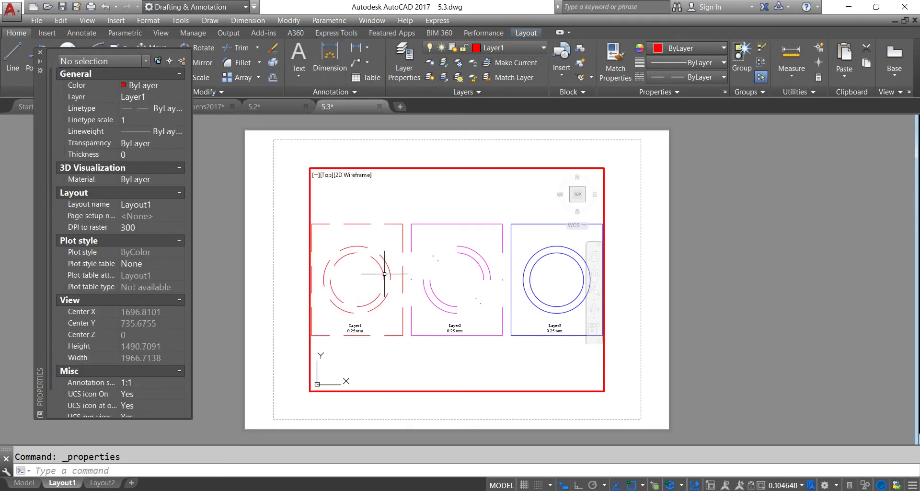
pyautogui.click(362, 224)
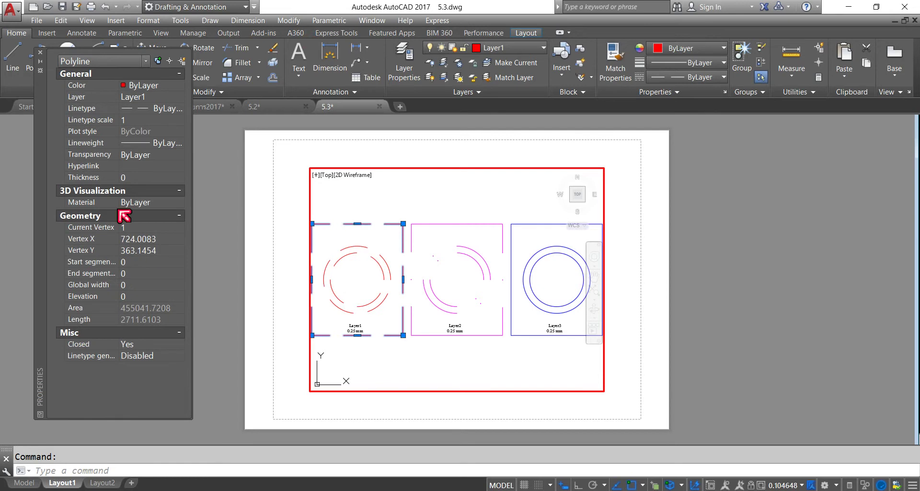
# - Try a 0.5 linetype scale on the rectangle, then set it back to 1 and deselect
pyautogui.click(136, 120)
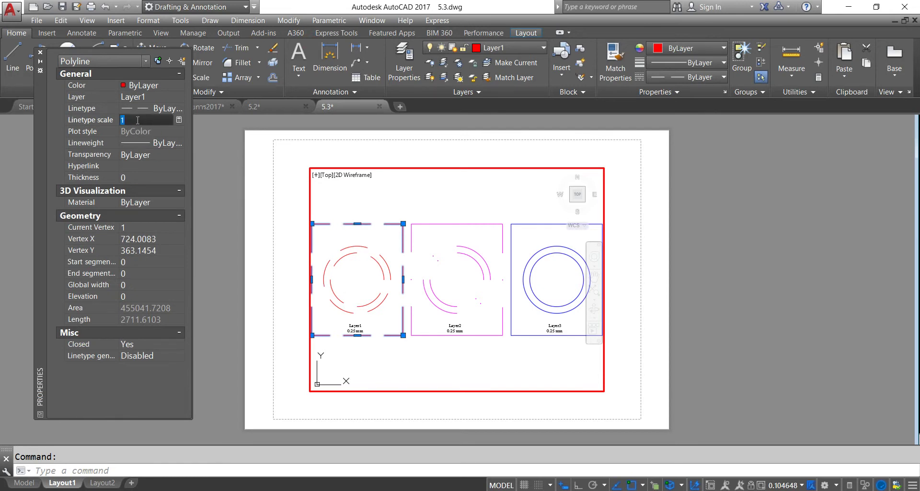
pyautogui.write('5')
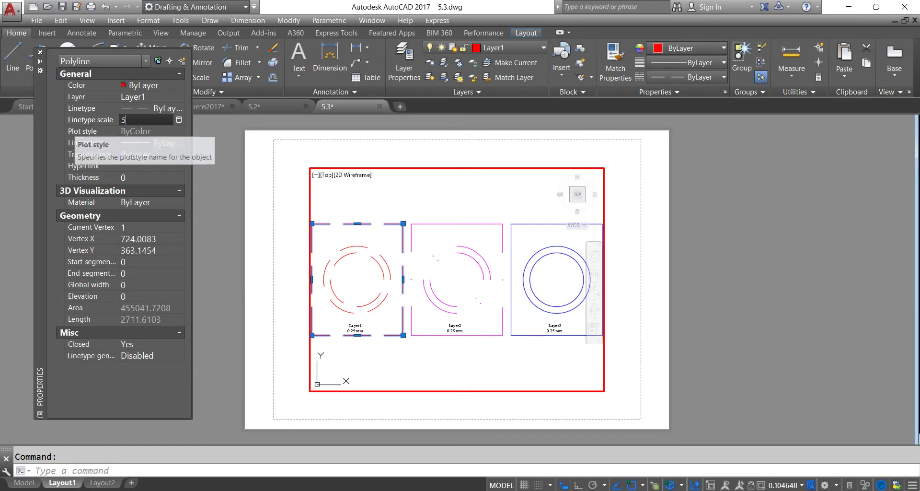
pyautogui.press('Return')
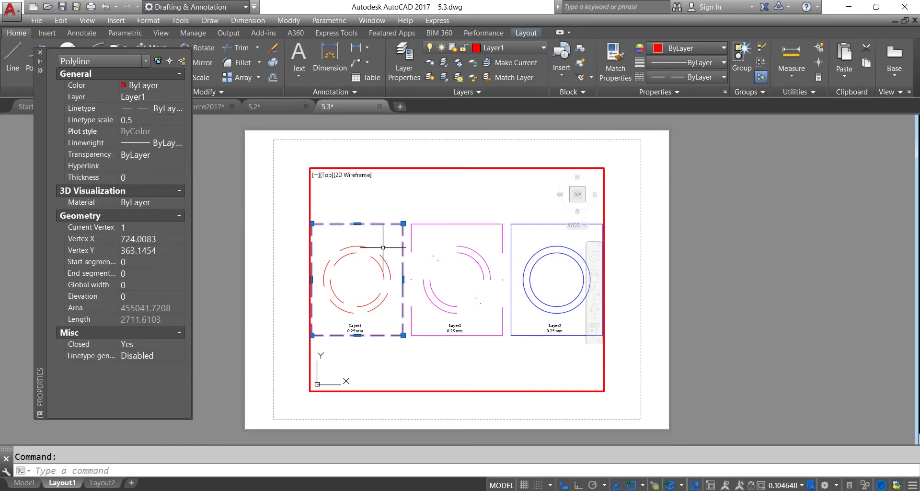
pyautogui.click(136, 120)
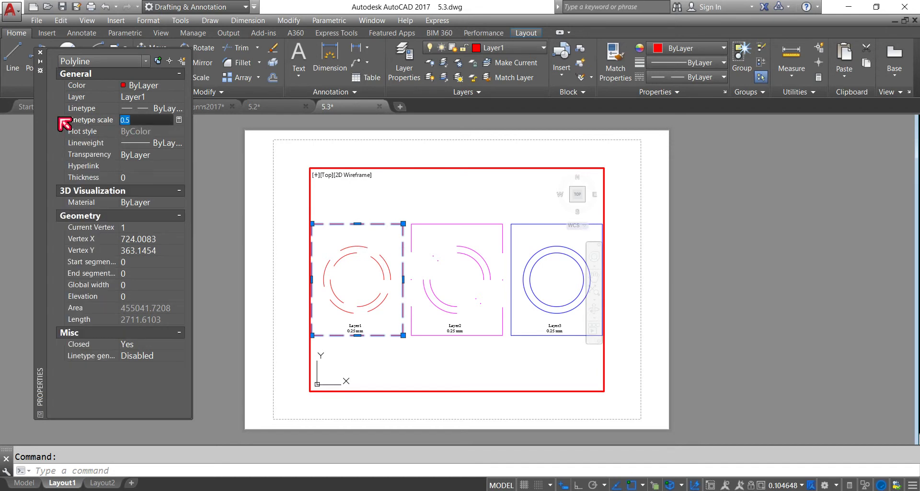
pyautogui.write('1')
pyautogui.press('Return')
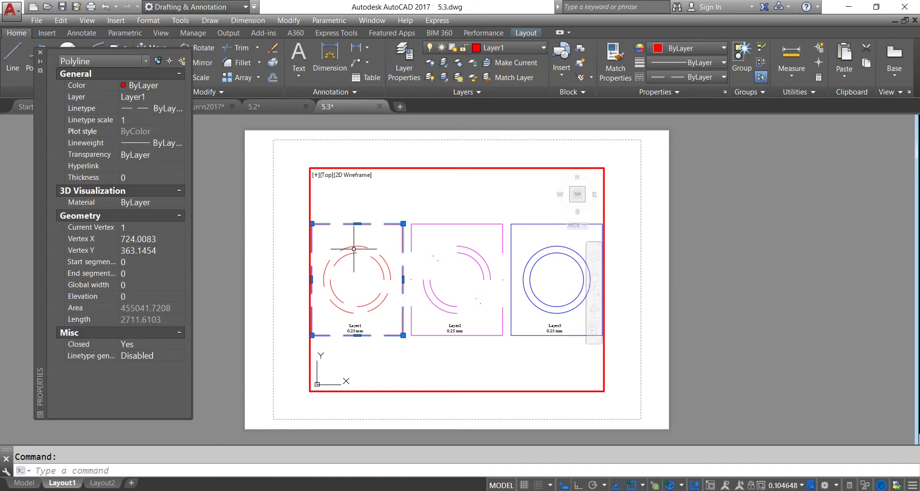
pyautogui.press('Escape')
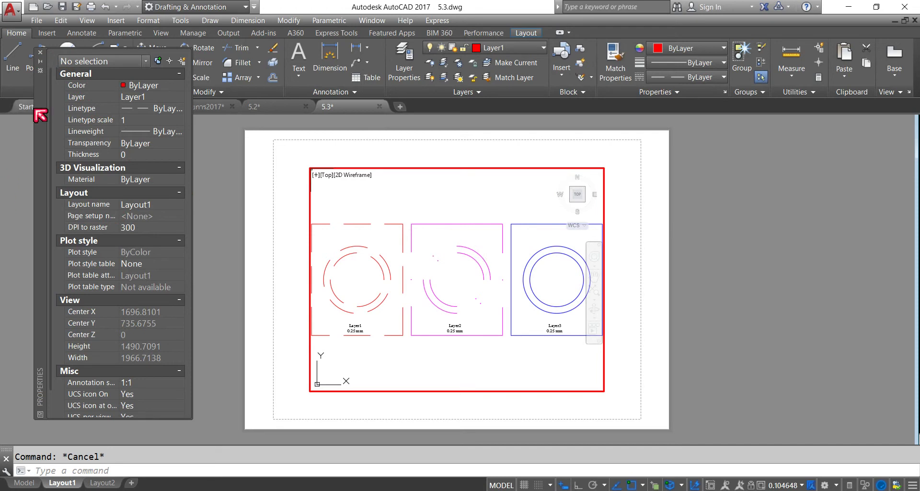
# - Close Properties, set LTSCALE to 1 then 0.5, and return to paper space
pyautogui.click(40, 52)
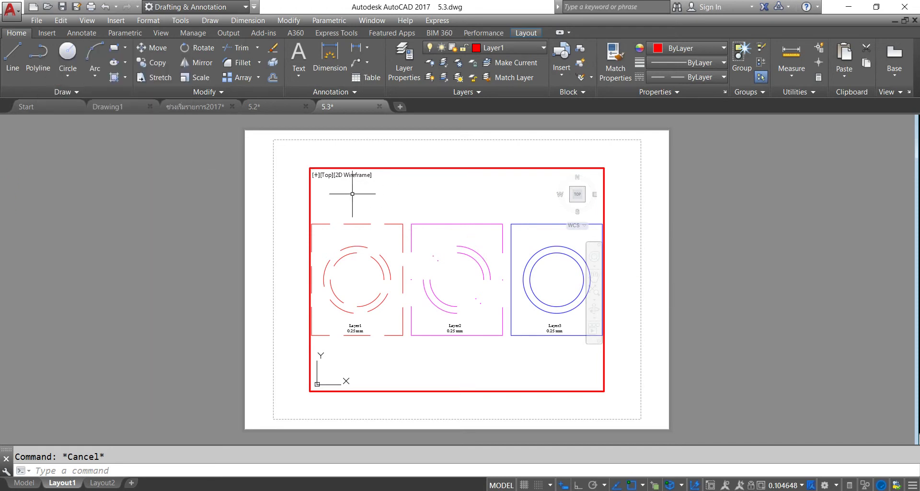
pyautogui.click(456, 200)
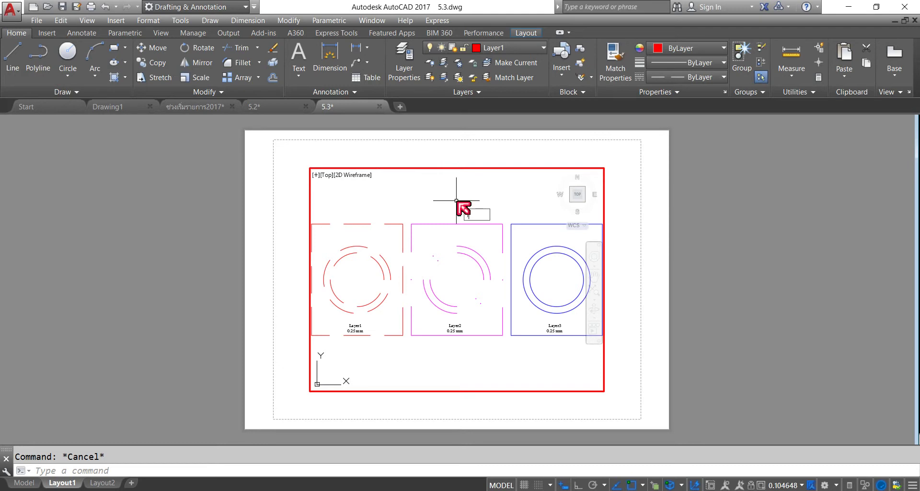
pyautogui.write('l')
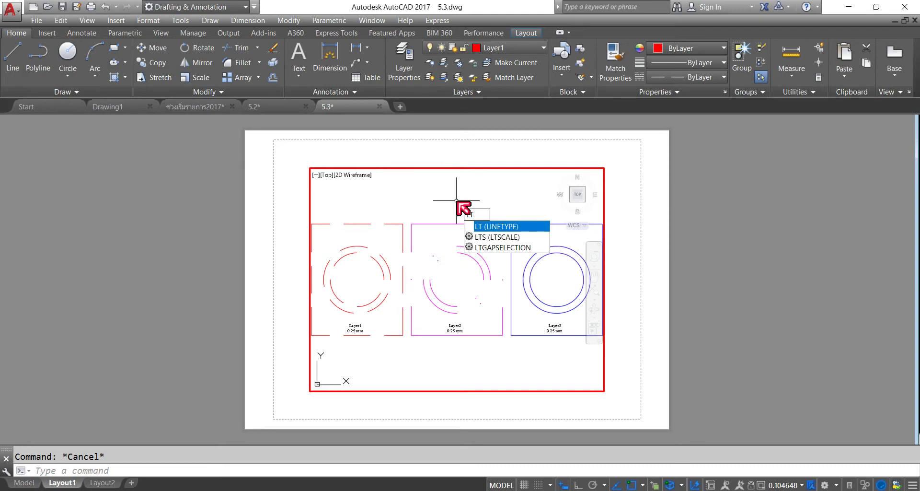
pyautogui.write('s')
pyautogui.press('Return')
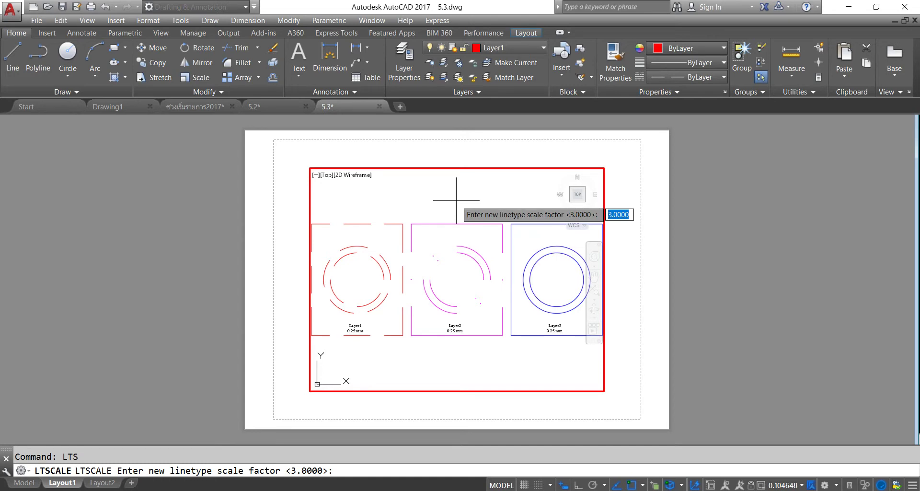
pyautogui.write('1')
pyautogui.press('Return')
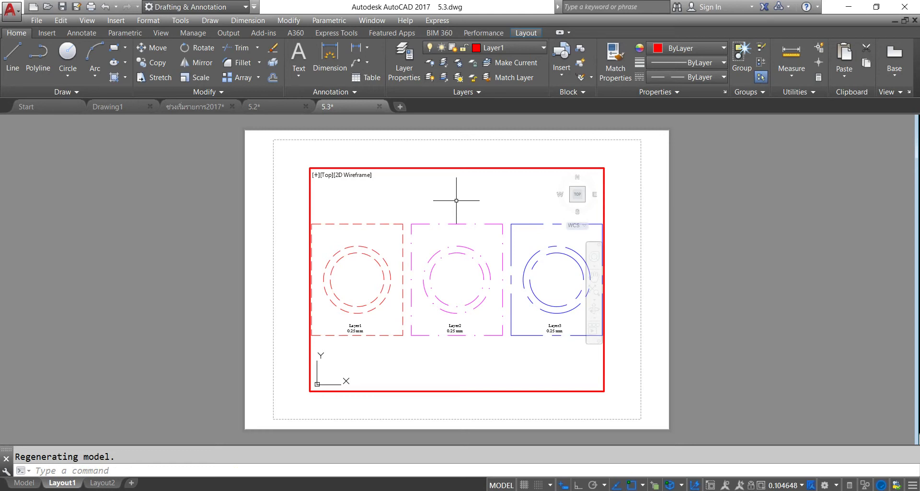
pyautogui.press('Return')
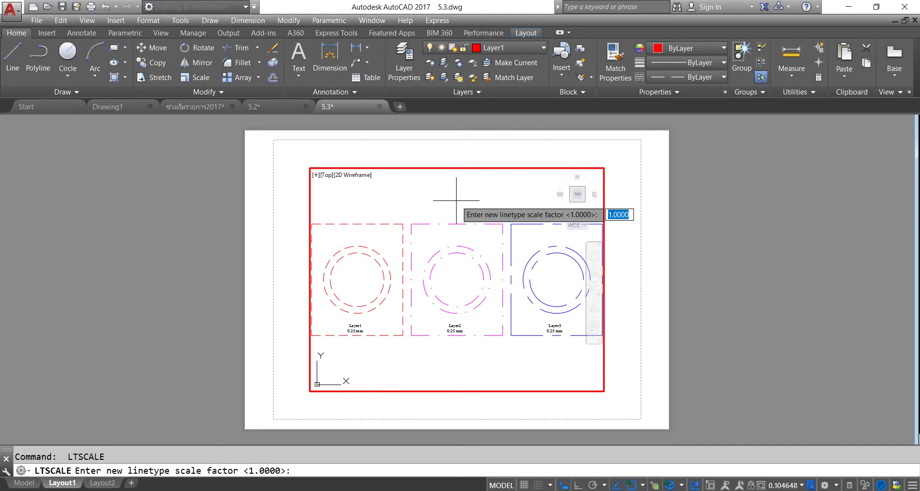
pyautogui.write('.5')
pyautogui.press('Return')
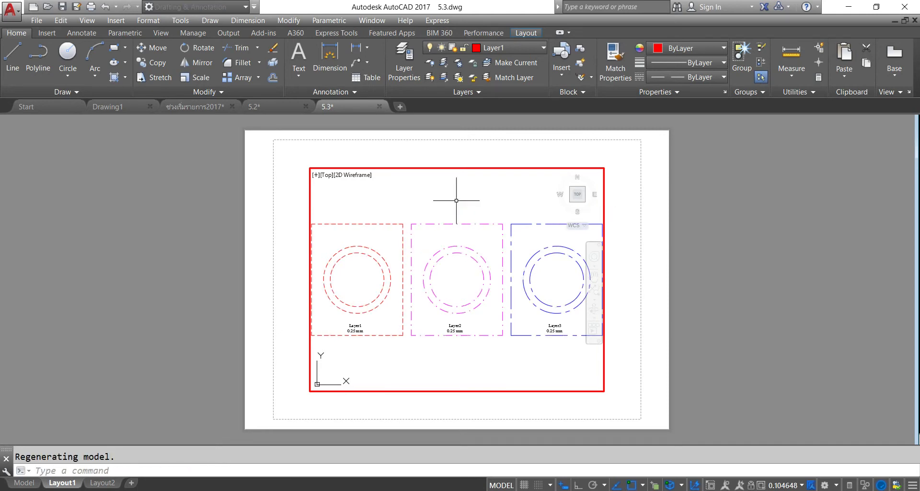
pyautogui.doubleClick(645, 222)
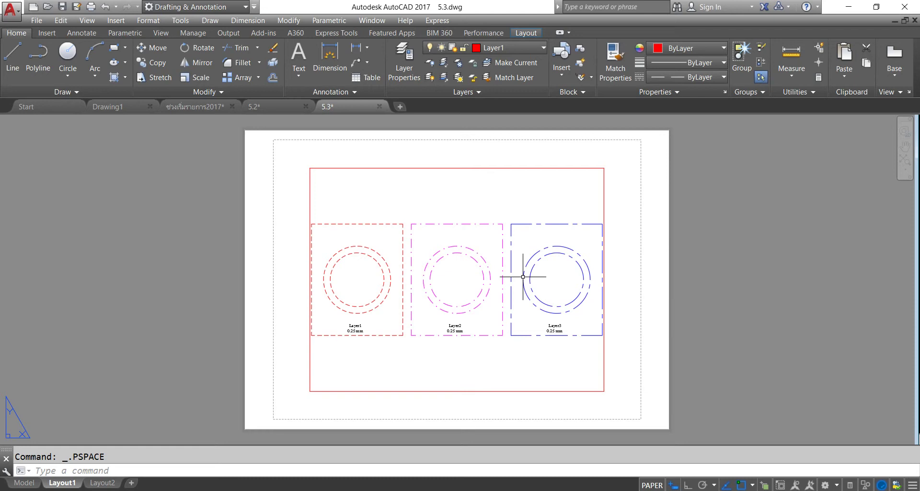
# - In model space, select the Layer1 objects and open the Linetype Manager via Other…
pyautogui.click(24, 482)
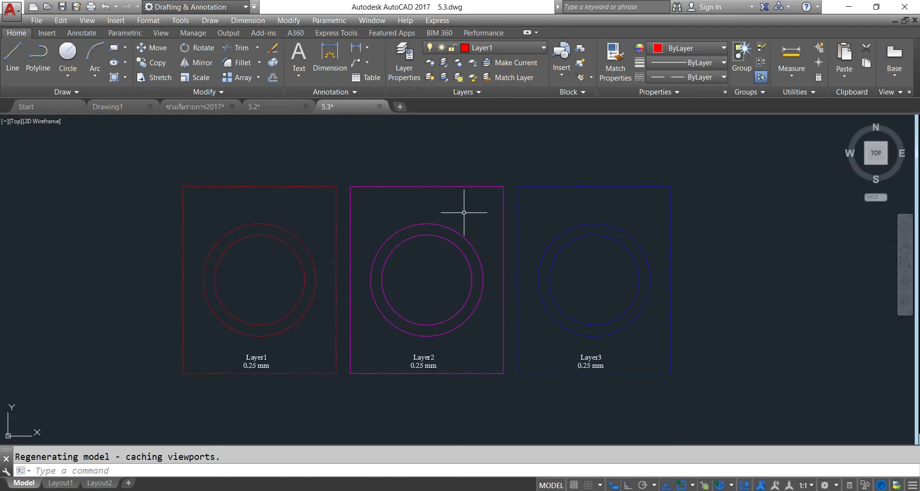
pyautogui.click(292, 161)
pyautogui.click(181, 242)
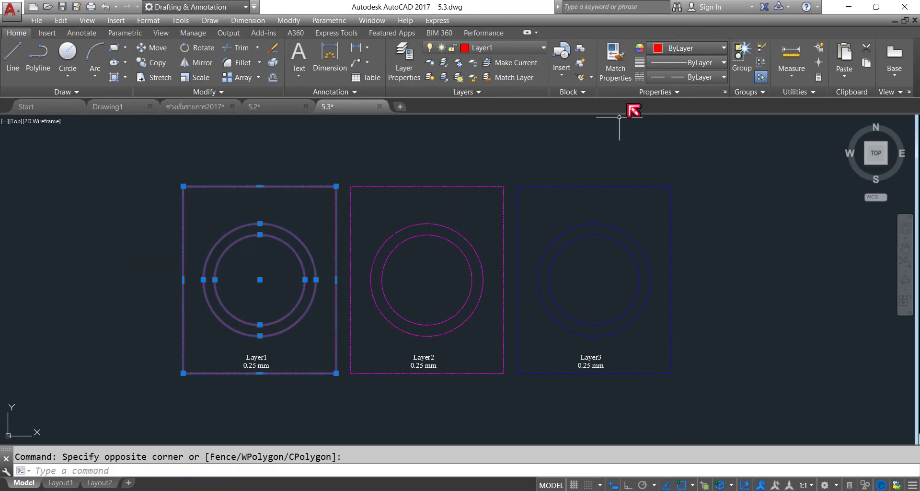
pyautogui.click(685, 77)
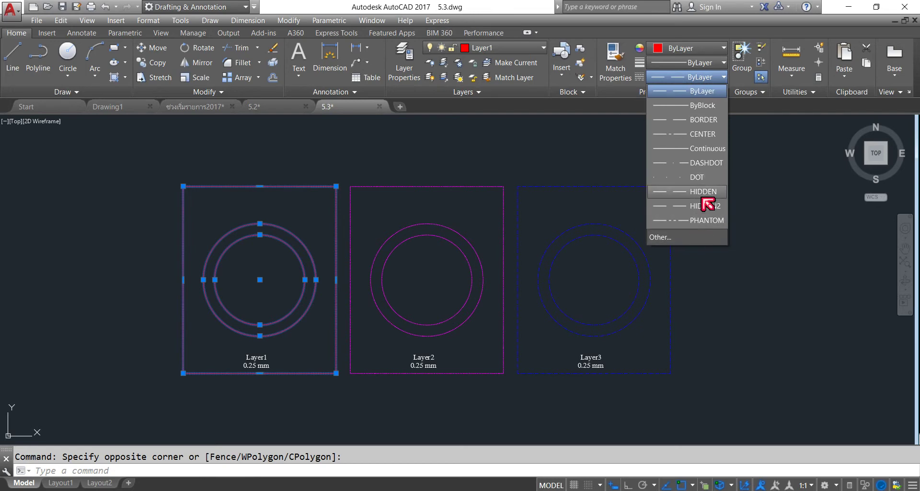
pyautogui.click(679, 240)
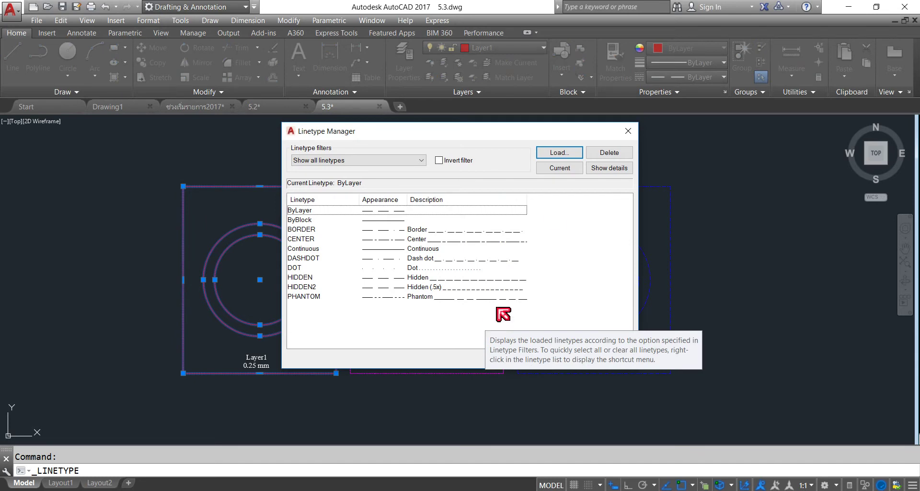
# - Load the BATTING linetype from acadiso.lin and close the Linetype Manager
pyautogui.click(559, 153)
pyautogui.scroll(-4, 460, 263)
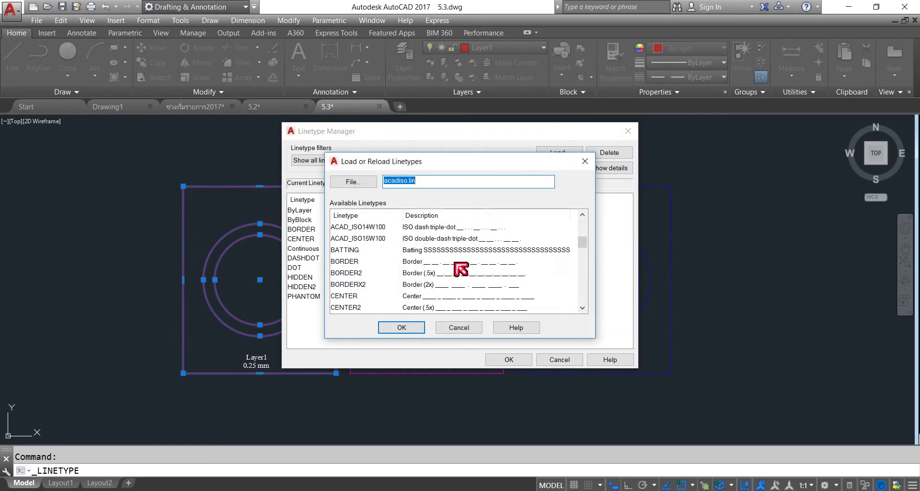
pyautogui.scroll(-7, 460, 263)
pyautogui.scroll(-5, 460, 265)
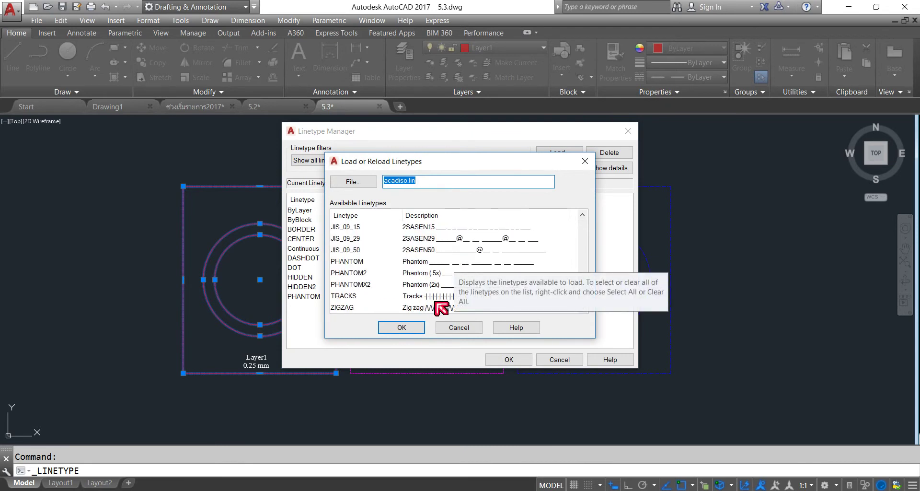
pyautogui.scroll(1, 427, 304)
pyautogui.scroll(4, 438, 300)
pyautogui.scroll(3, 438, 298)
pyautogui.scroll(3, 440, 298)
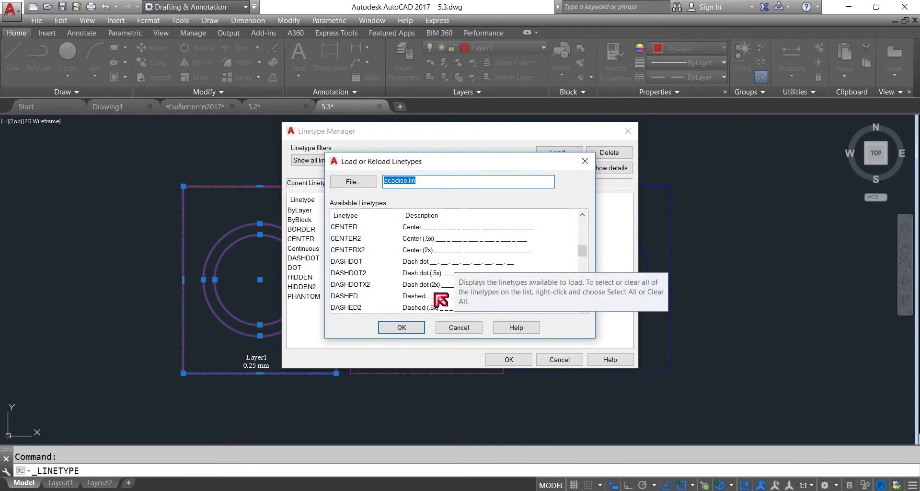
pyautogui.scroll(3, 442, 292)
pyautogui.scroll(2, 445, 278)
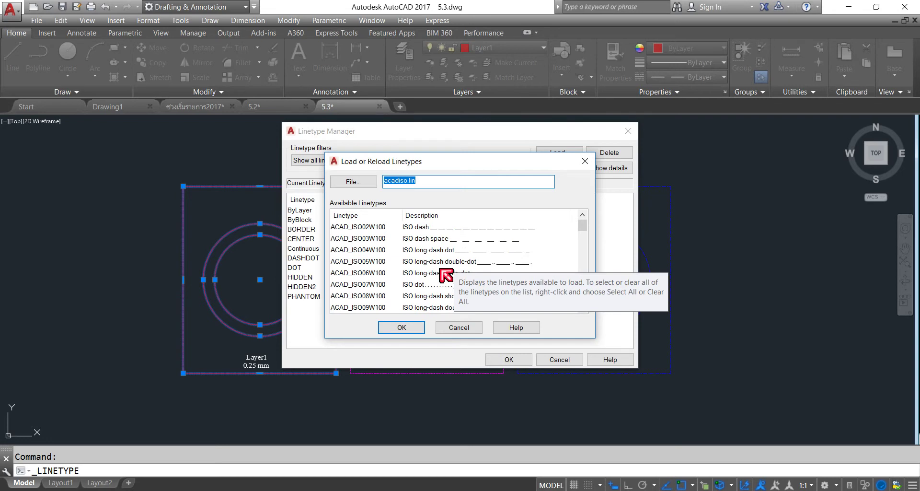
pyautogui.scroll(-8, 446, 276)
pyautogui.scroll(-5, 446, 276)
pyautogui.scroll(-2, 446, 276)
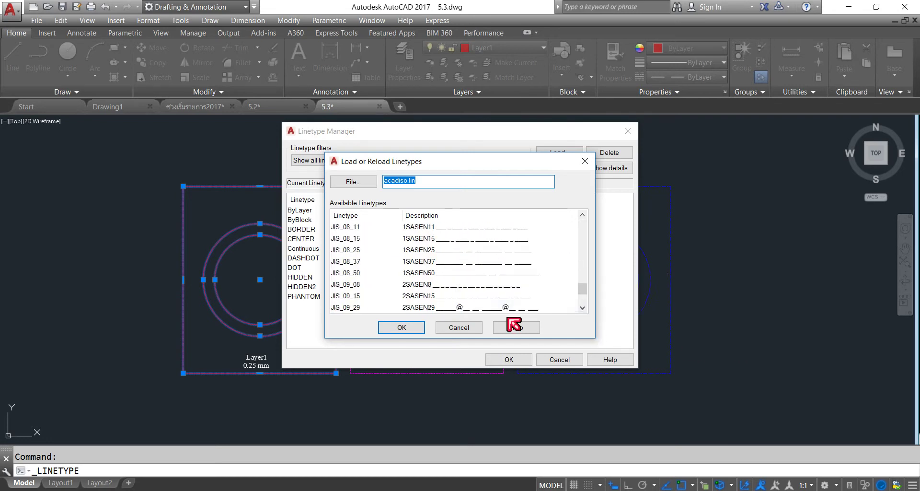
pyautogui.scroll(-2, 452, 278)
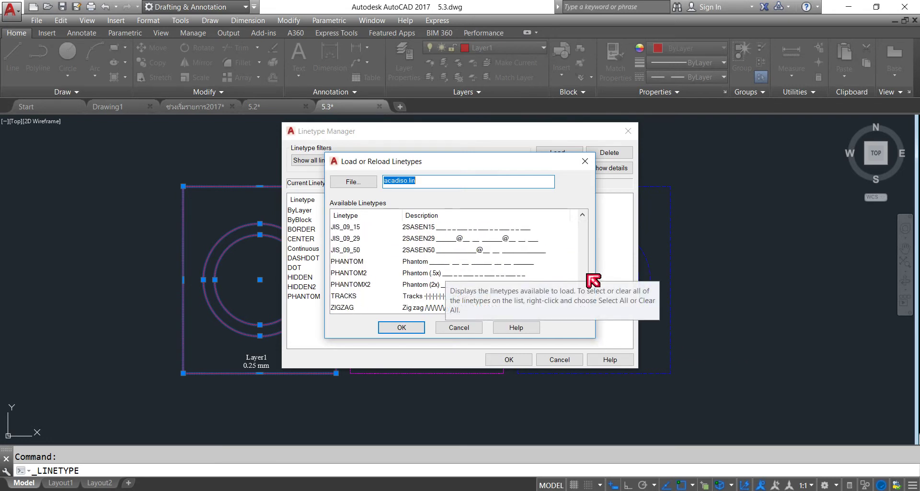
pyautogui.scroll(2, 551, 297)
pyautogui.scroll(2, 494, 266)
pyautogui.scroll(3, 493, 266)
pyautogui.scroll(6, 494, 266)
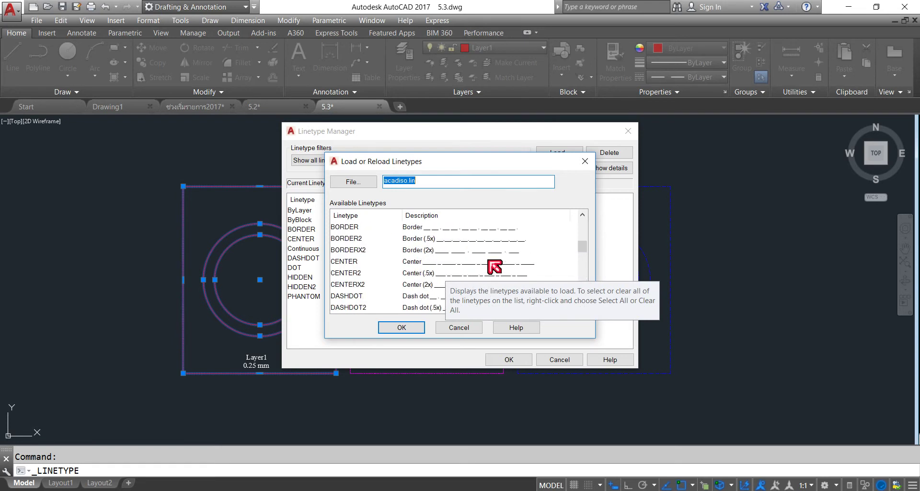
pyautogui.scroll(5, 494, 266)
pyautogui.scroll(-3, 494, 266)
pyautogui.scroll(-3, 494, 266)
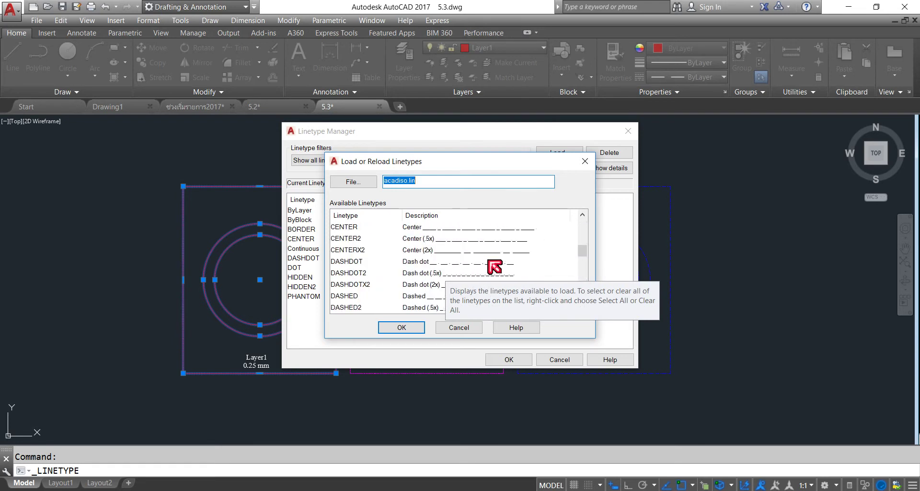
pyautogui.scroll(1, 493, 266)
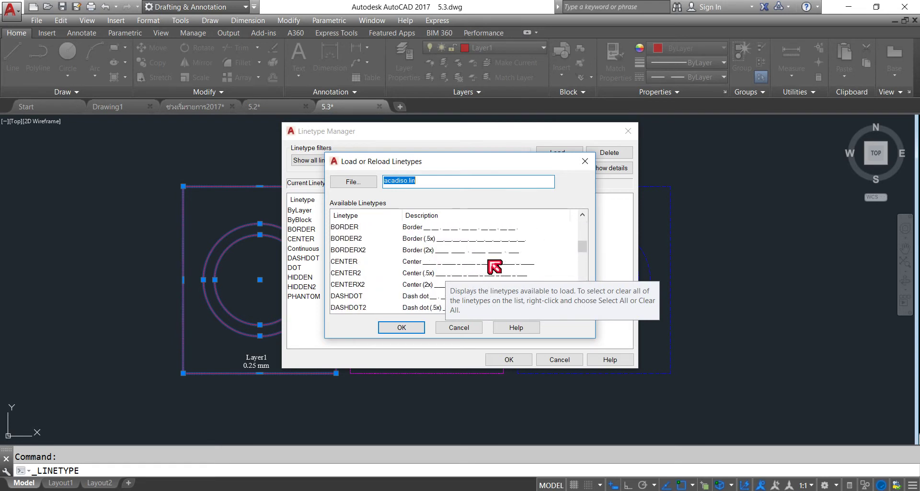
pyautogui.scroll(1, 494, 266)
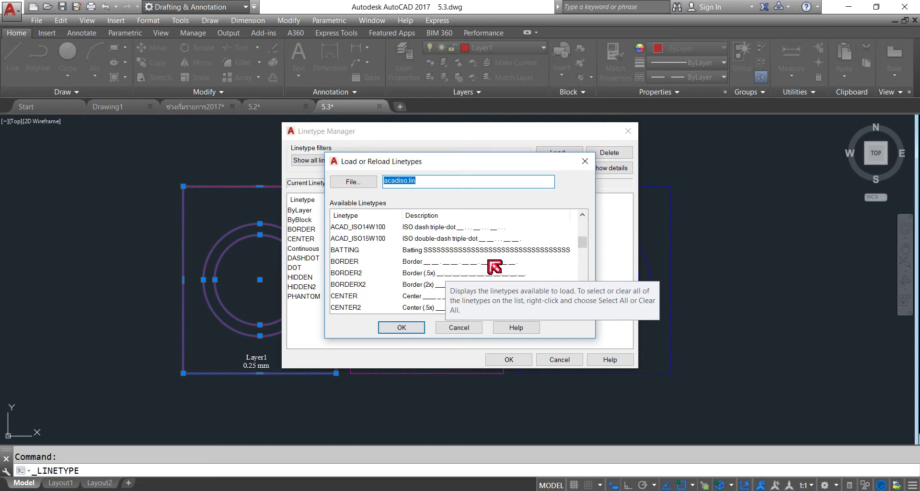
pyautogui.click(490, 250)
pyautogui.click(408, 326)
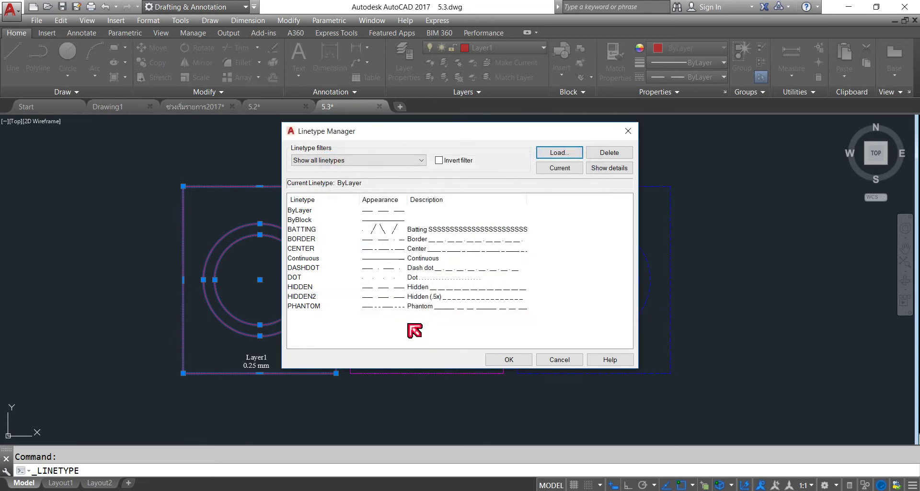
pyautogui.click(469, 229)
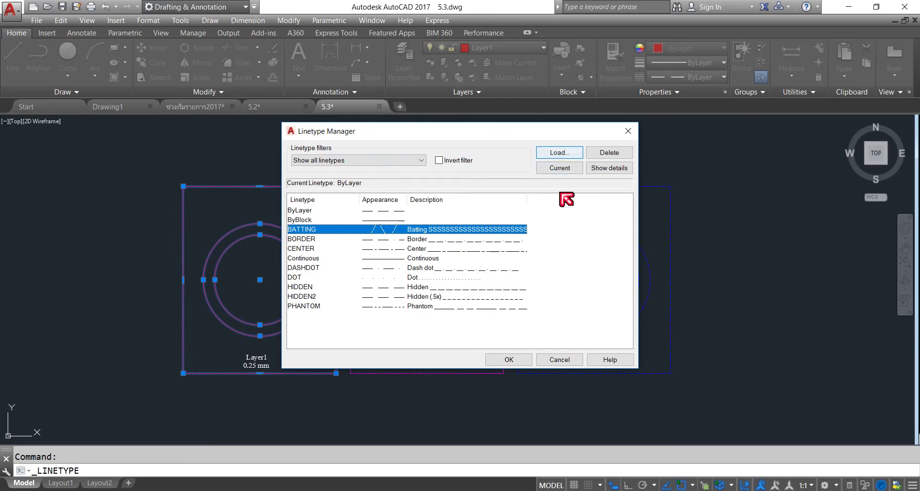
pyautogui.click(509, 360)
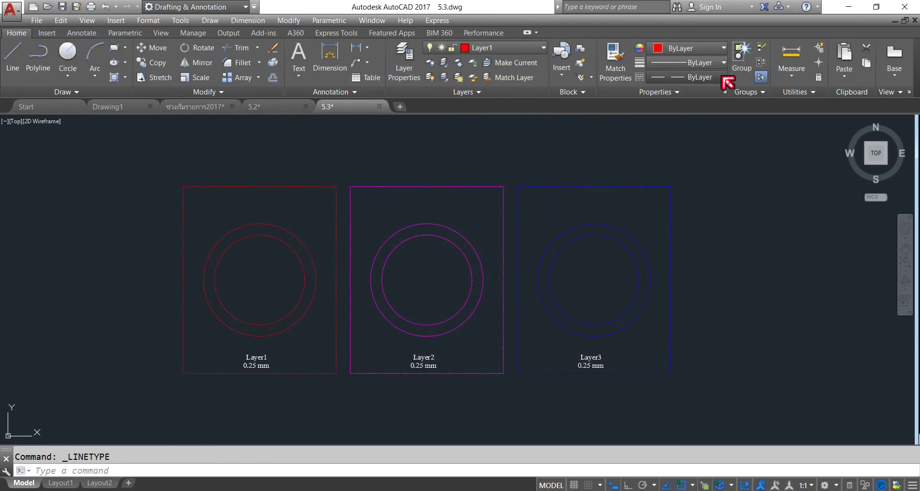
# - Make BATTING current and apply it to the Layer1 square and both circles
pyautogui.click(723, 77)
pyautogui.click(703, 125)
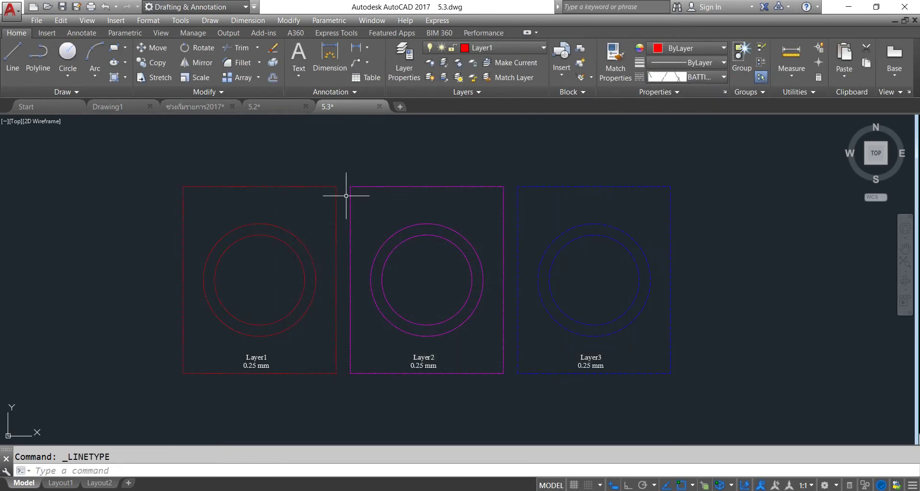
pyautogui.moveTo(328, 179); pyautogui.dragTo(281, 150)
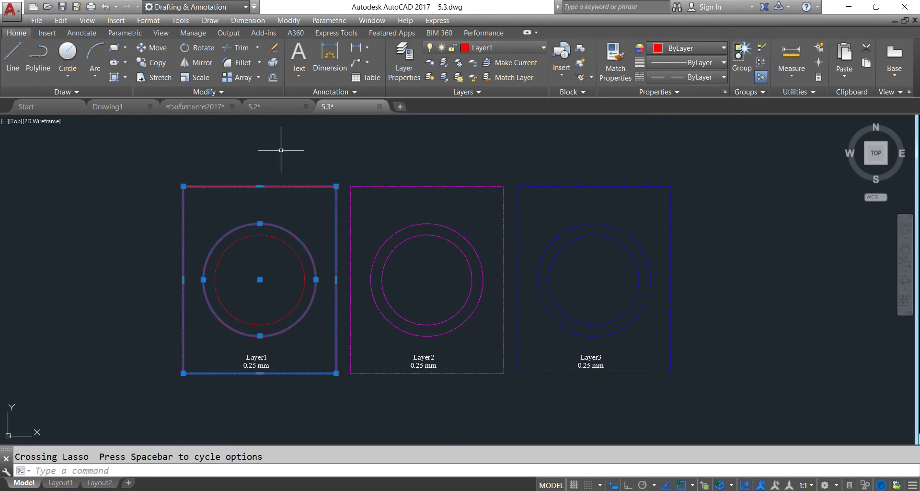
pyautogui.click(211, 286)
pyautogui.click(690, 77)
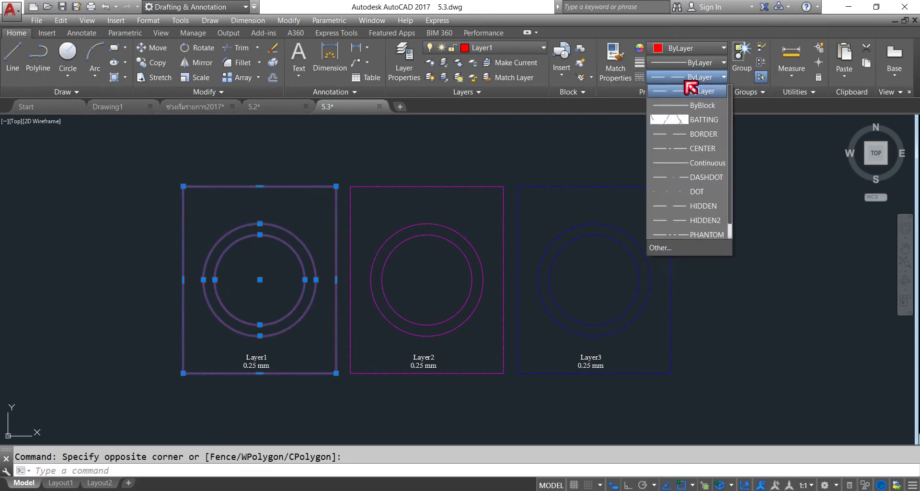
pyautogui.click(702, 120)
pyautogui.scroll(6, 296, 232)
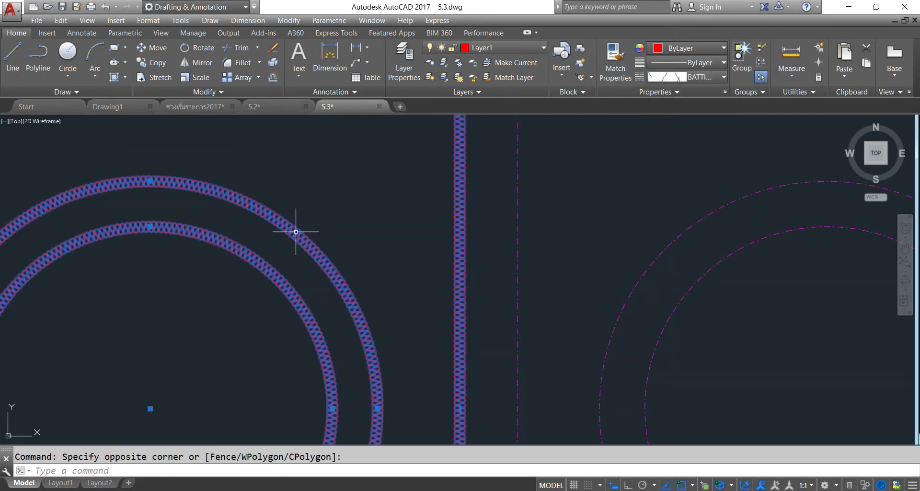
pyautogui.press('Escape')
pyautogui.scroll(4, 304, 293)
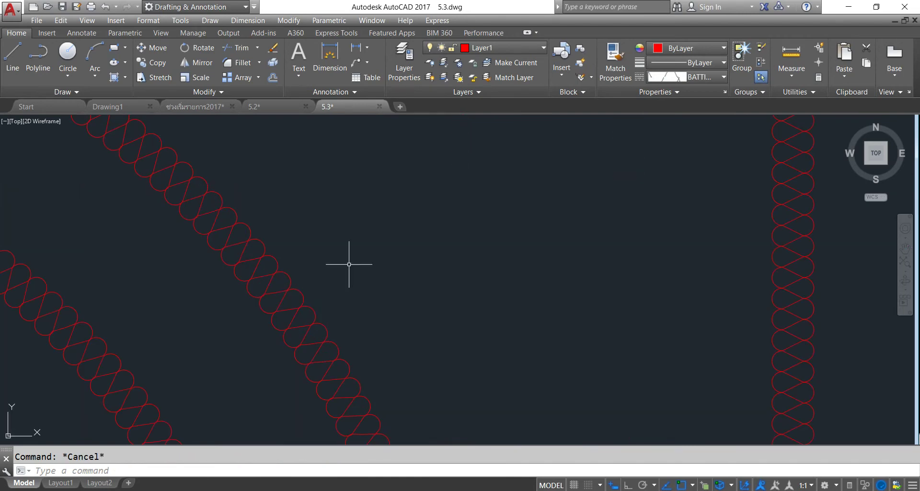
pyautogui.scroll(-5, 343, 281)
pyautogui.scroll(4, 364, 255)
pyautogui.scroll(-1, 370, 193)
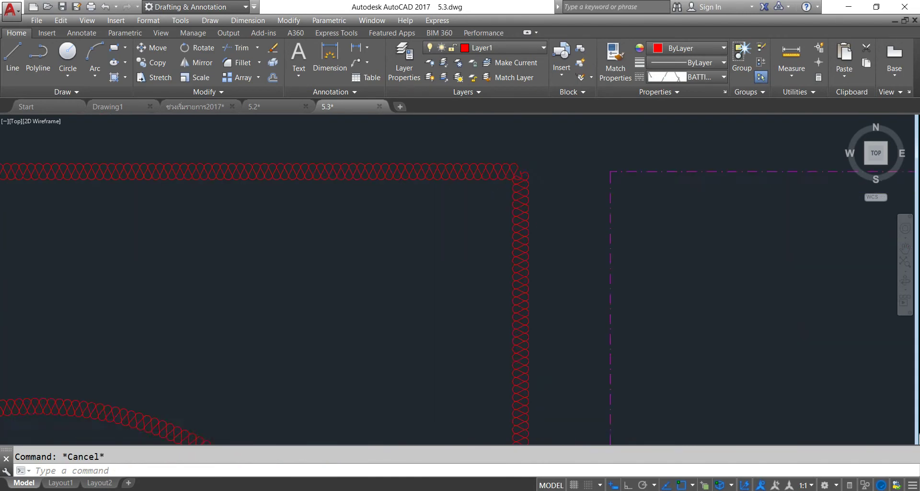
pyautogui.scroll(-2, 514, 179)
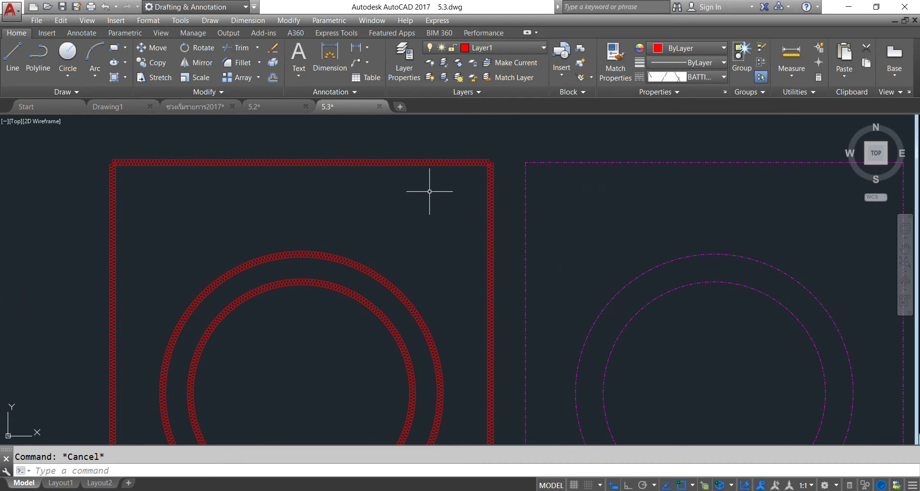
pyautogui.scroll(-5, 429, 191)
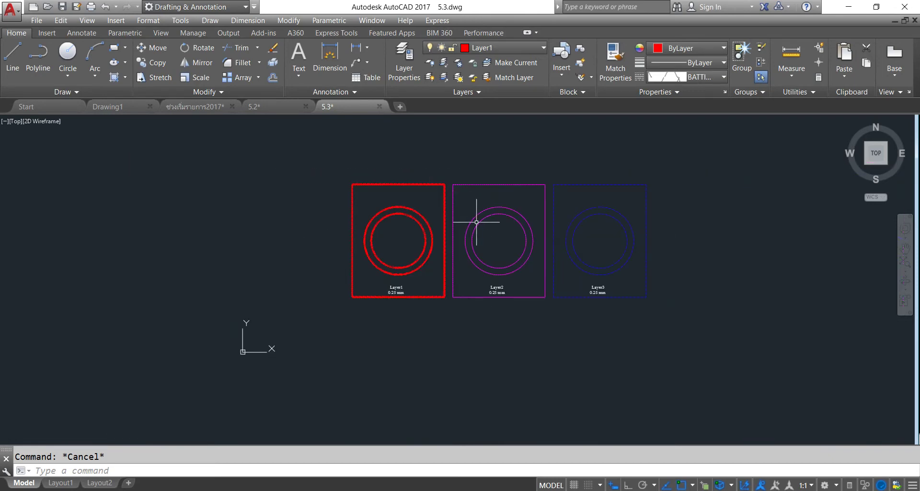
pyautogui.scroll(3, 476, 222)
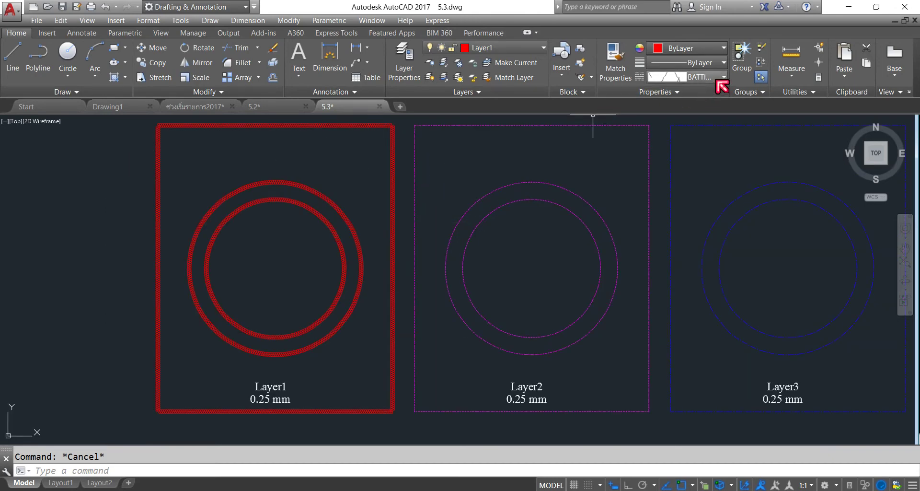
# - Close drawings 5.3 and 5.2 without saving changes
pyautogui.click(379, 106)
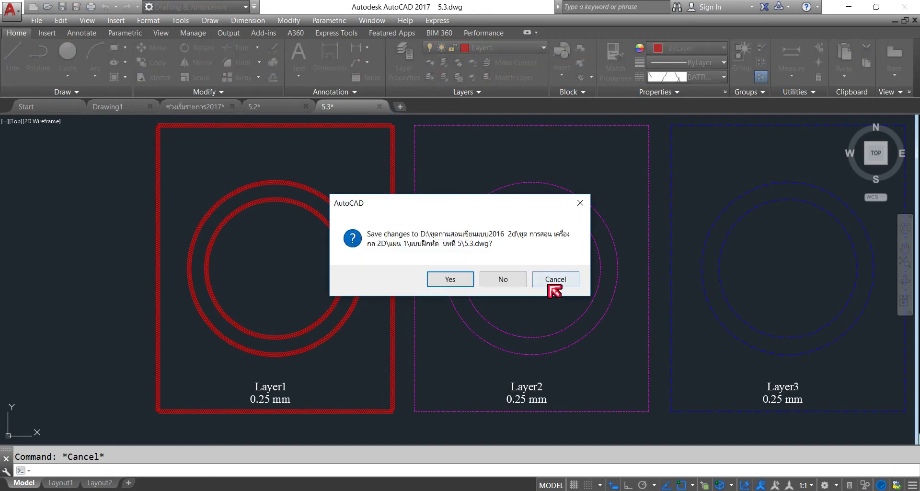
pyautogui.click(524, 284)
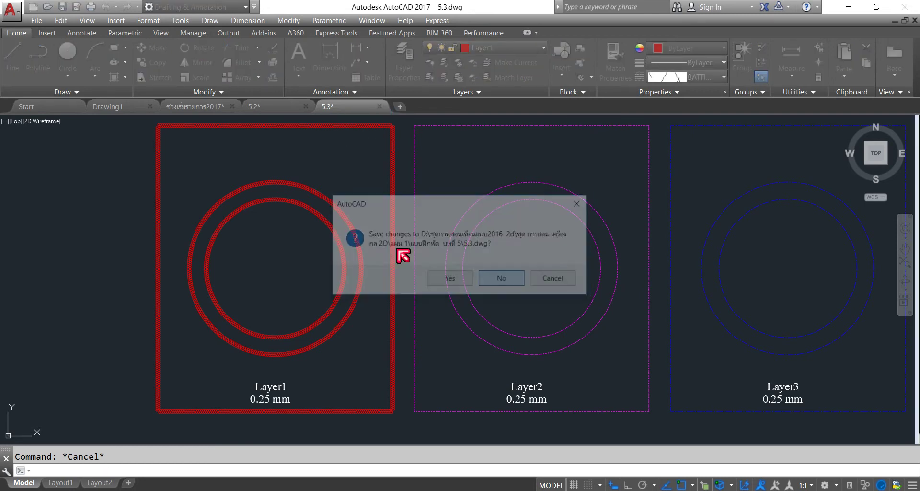
pyautogui.click(307, 105)
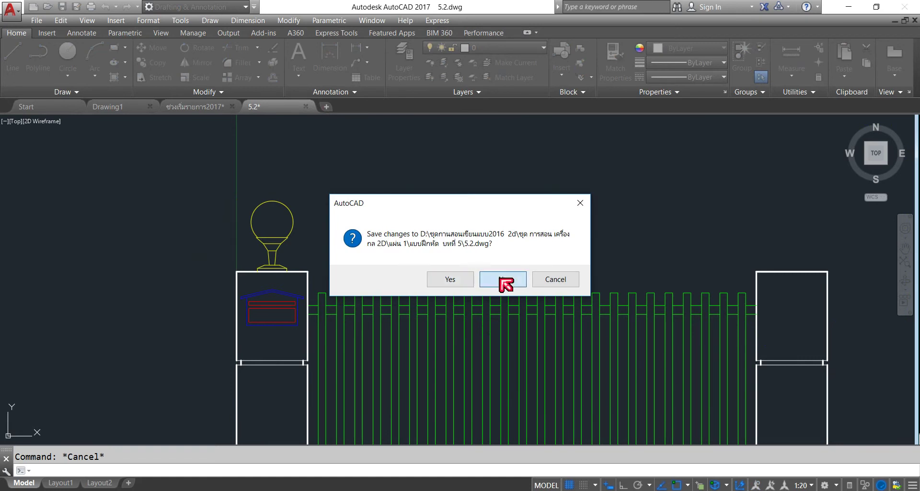
pyautogui.click(503, 282)
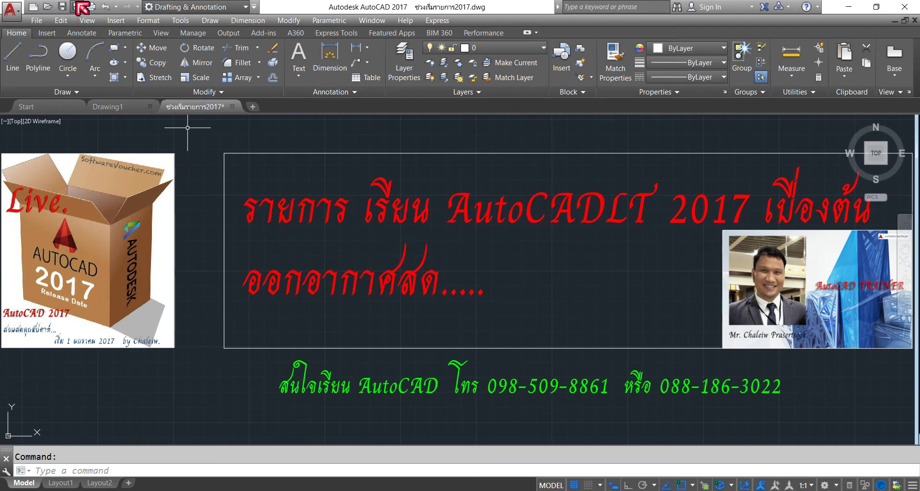
# - Open drawing 5.4
pyautogui.click(48, 7)
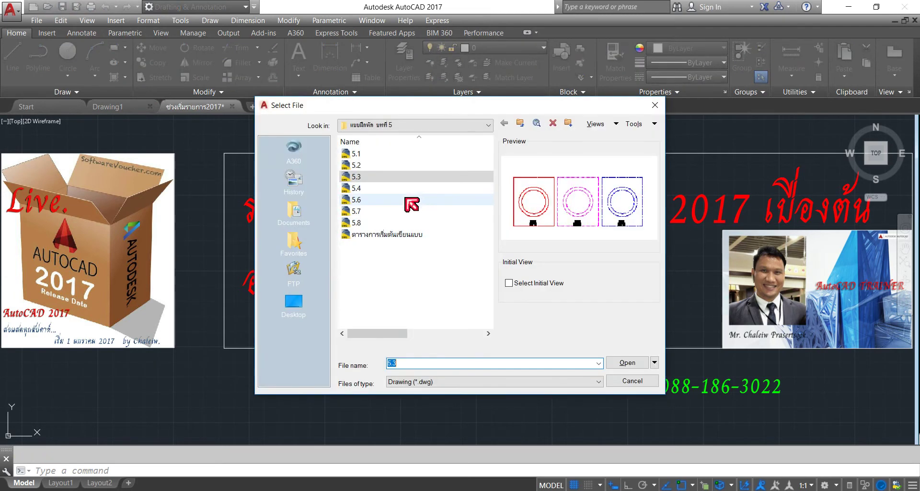
pyautogui.click(358, 188)
pyautogui.click(611, 364)
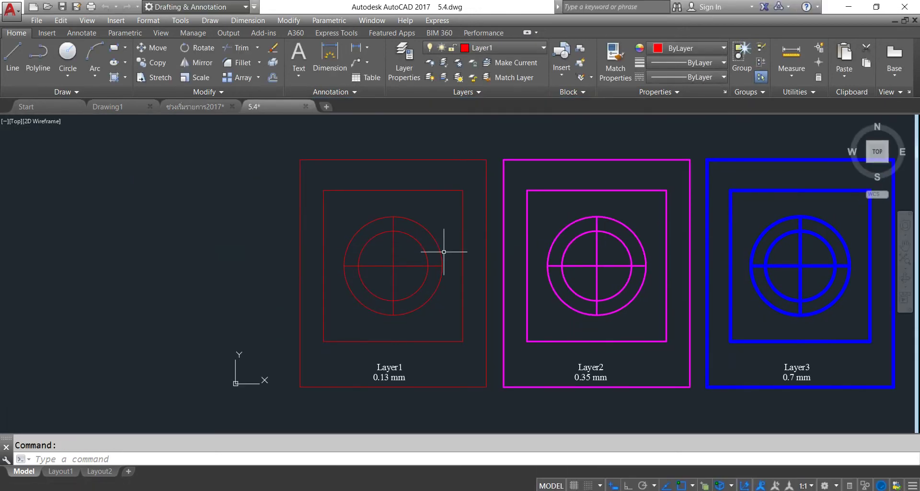
# - Pan the three layer frames into view and add the lineweight display toggle to the status bar
pyautogui.moveTo(516, 247); pyautogui.dragTo(391, 257, button='middle')
pyautogui.moveTo(603, 254); pyautogui.dragTo(557, 249, button='middle')
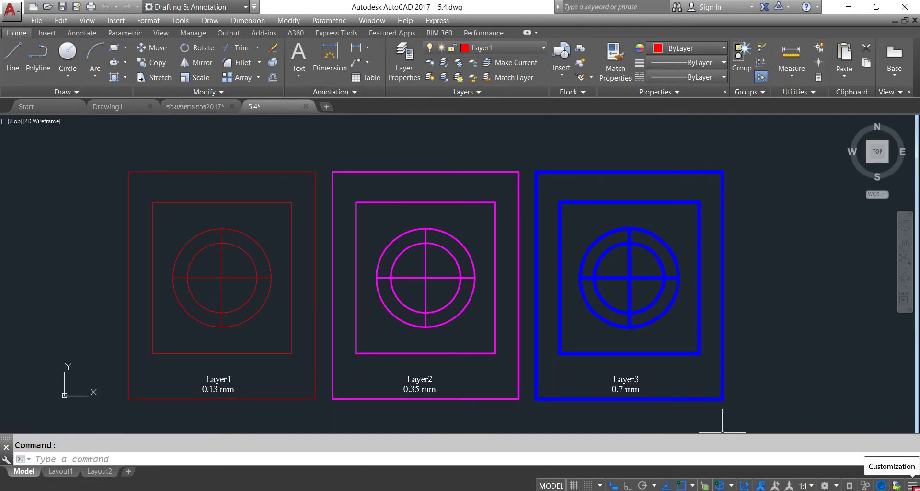
pyautogui.click(913, 486)
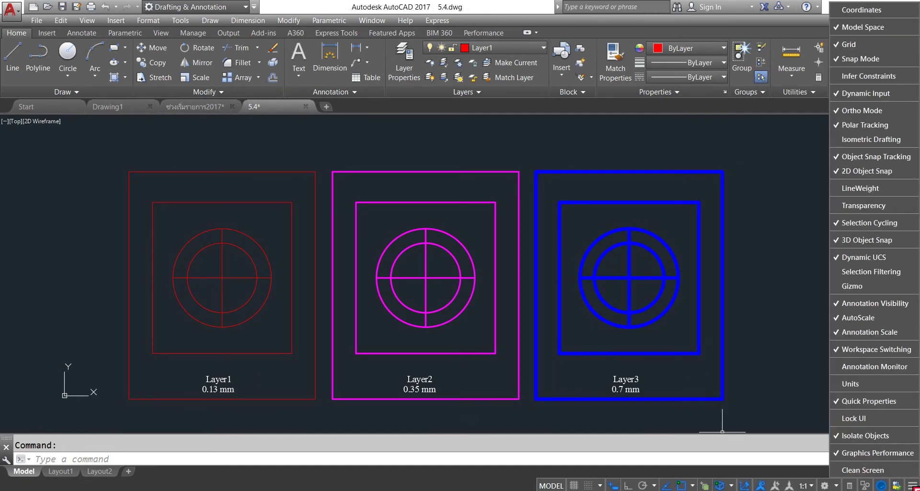
pyautogui.click(839, 190)
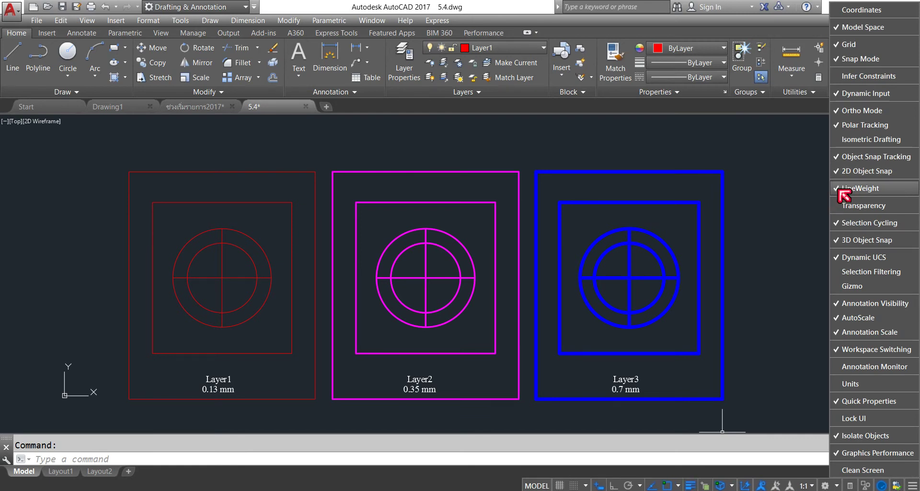
pyautogui.click(690, 486)
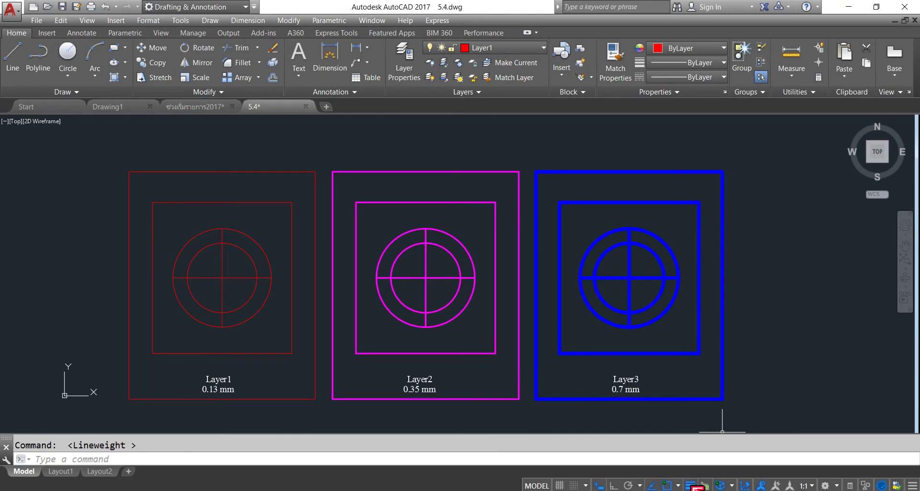
pyautogui.click(691, 485)
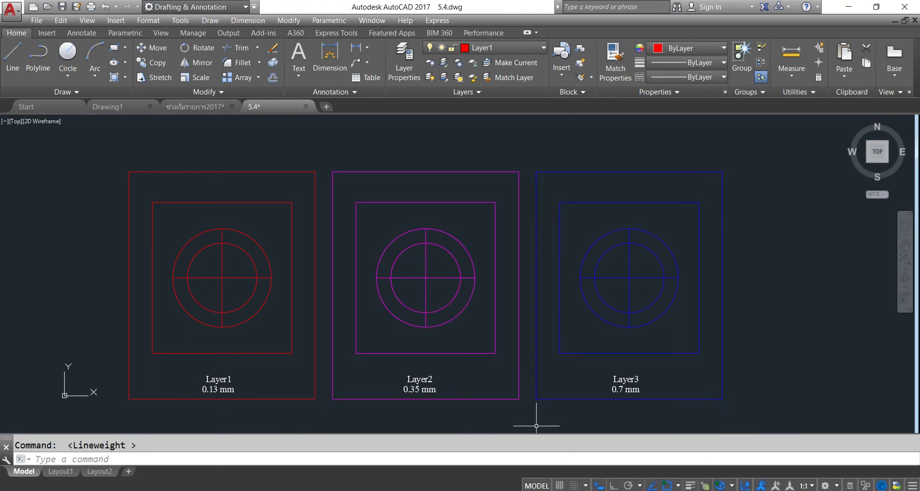
# - Give all the Layer1 objects a 1.06 mm lineweight and deselect them
pyautogui.click(255, 145)
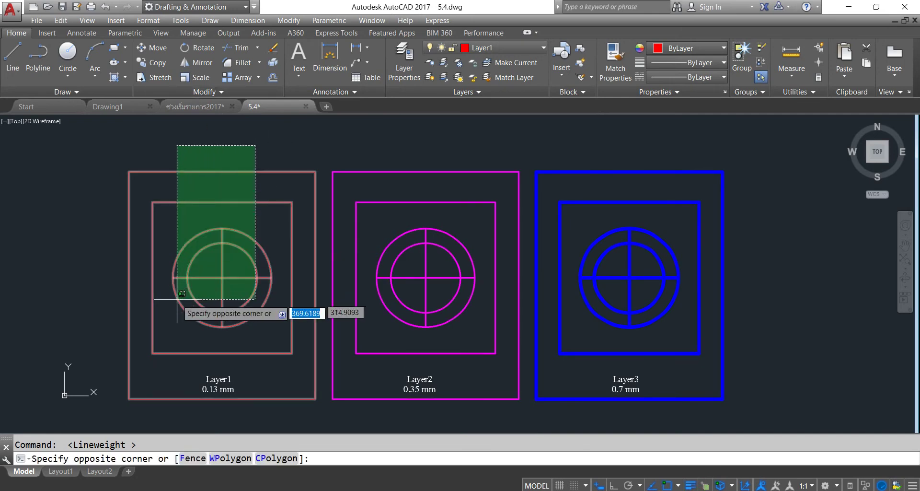
pyautogui.click(120, 360)
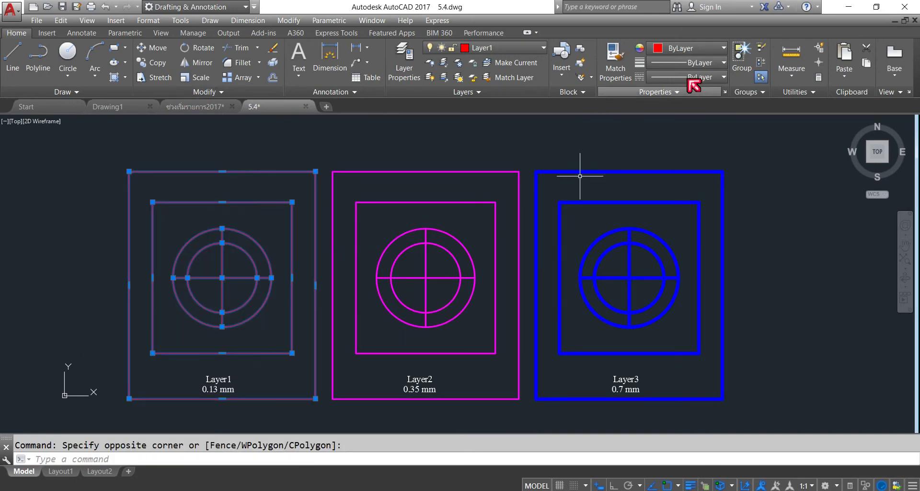
pyautogui.click(700, 63)
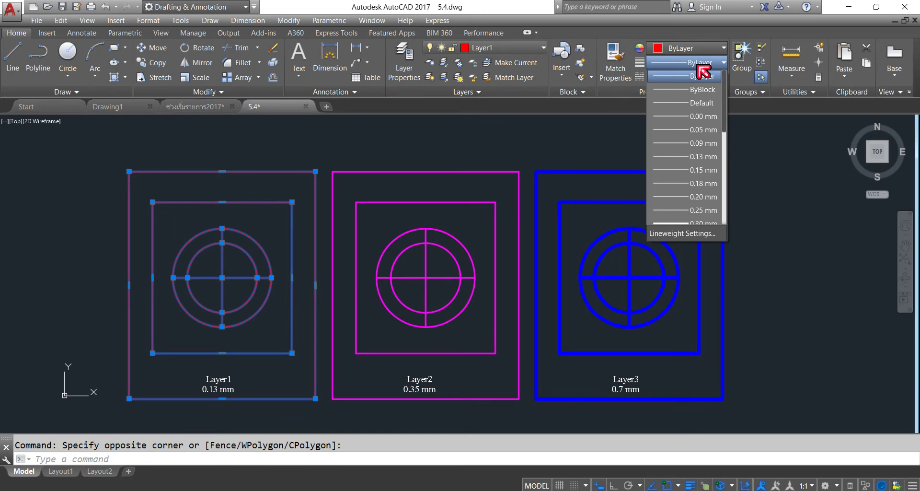
pyautogui.moveTo(725, 110); pyautogui.dragTo(736, 204)
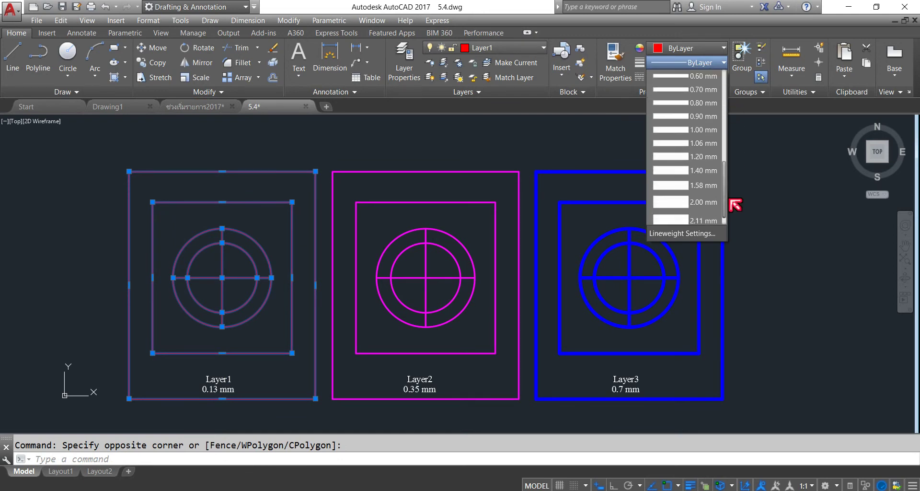
pyautogui.scroll(1, 667, 182)
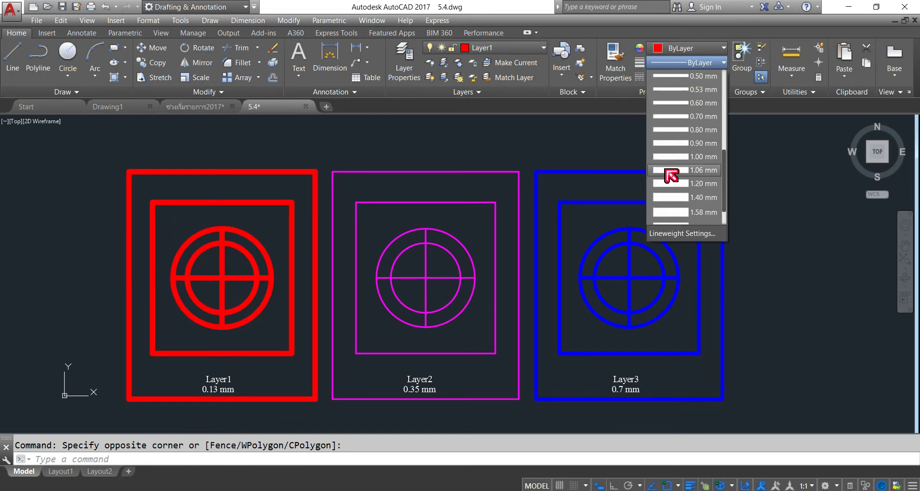
pyautogui.click(666, 169)
pyautogui.press('Escape')
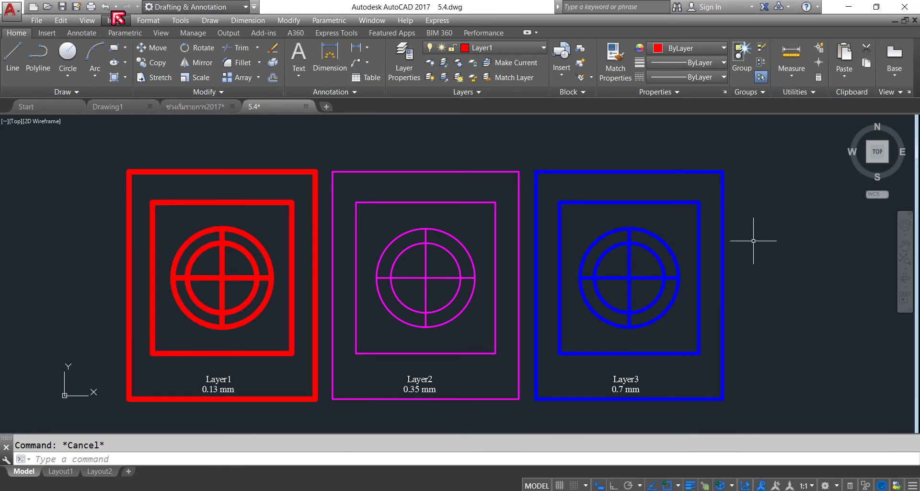
pyautogui.click(140, 20)
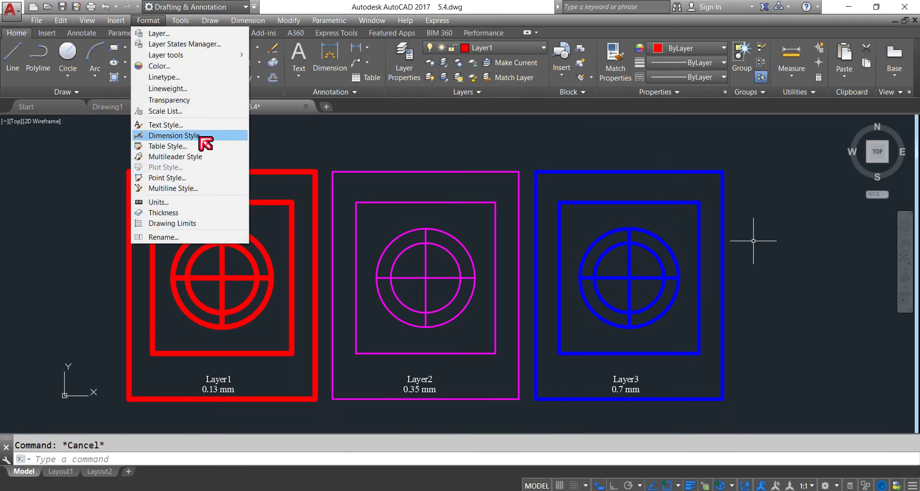
pyautogui.click(190, 88)
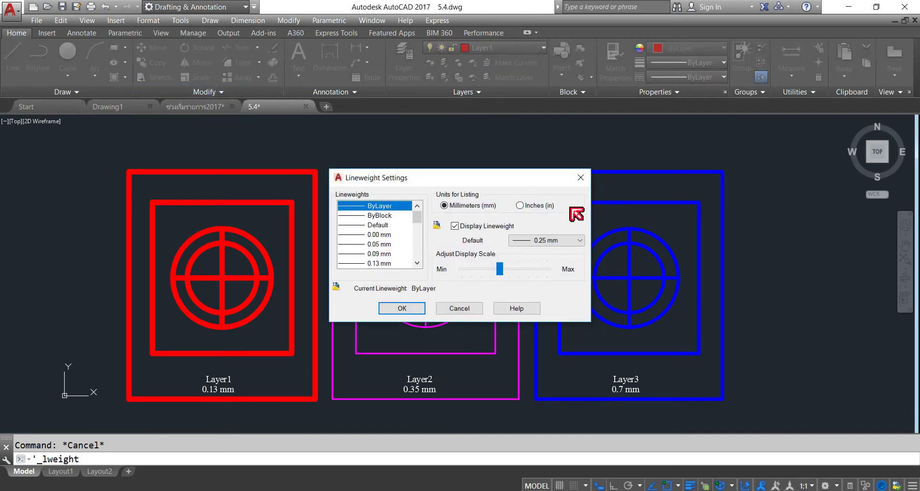
pyautogui.click(580, 177)
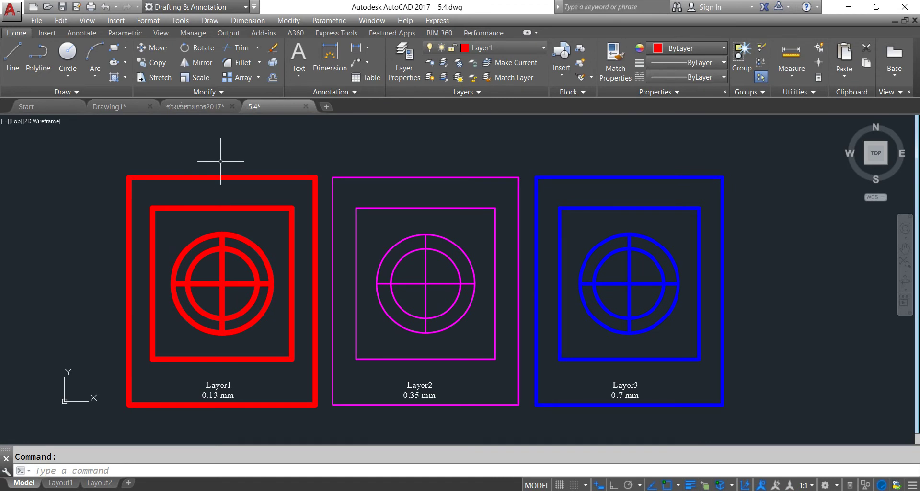
pyautogui.click(149, 21)
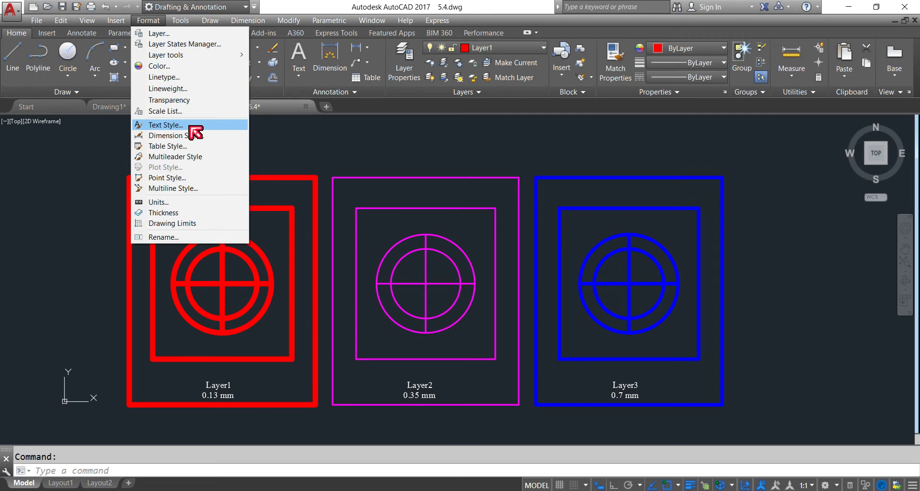
pyautogui.click(53, 177)
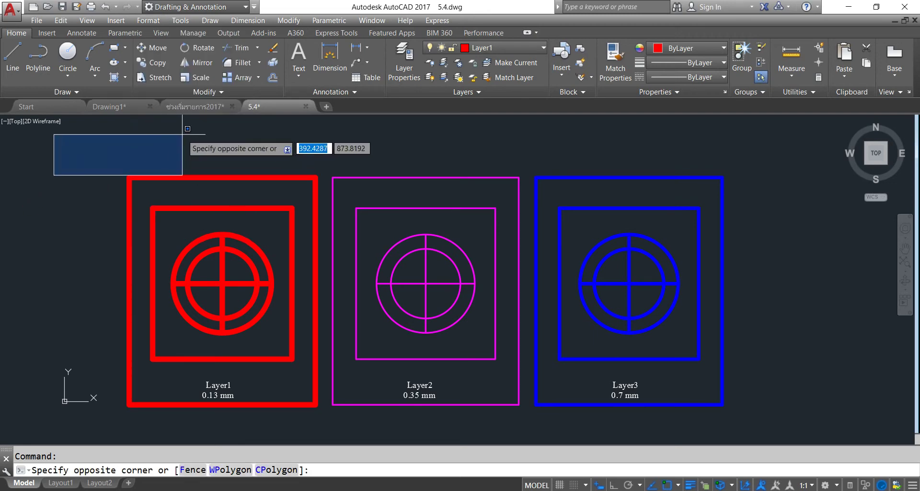
pyautogui.click(47, 7)
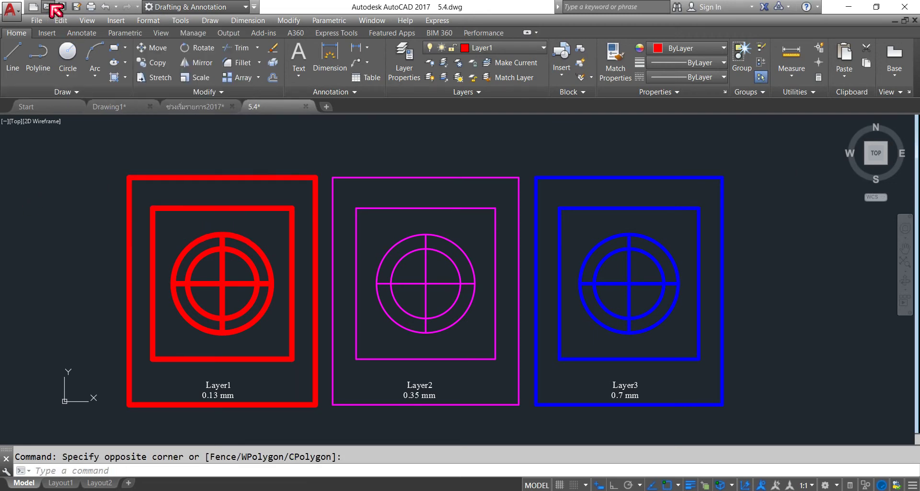
# - Open drawing 5.1 and fit the whole floor plan in the viewport
pyautogui.click(373, 153)
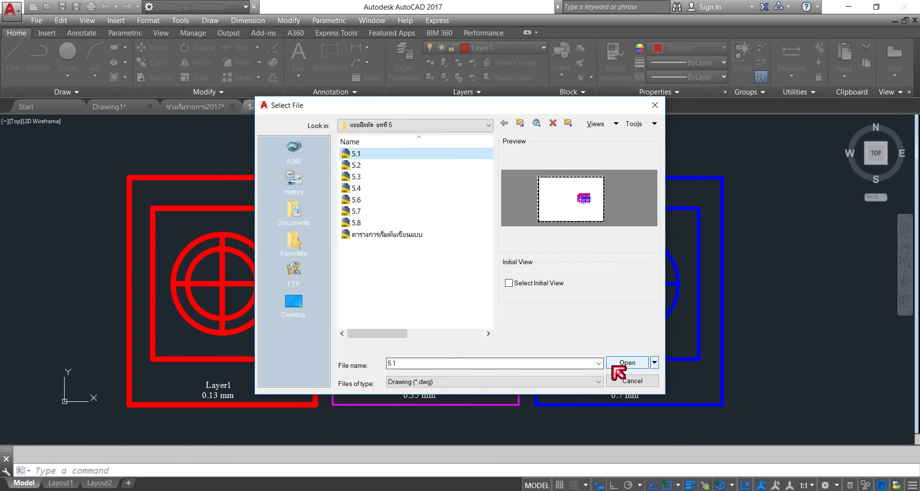
pyautogui.click(629, 364)
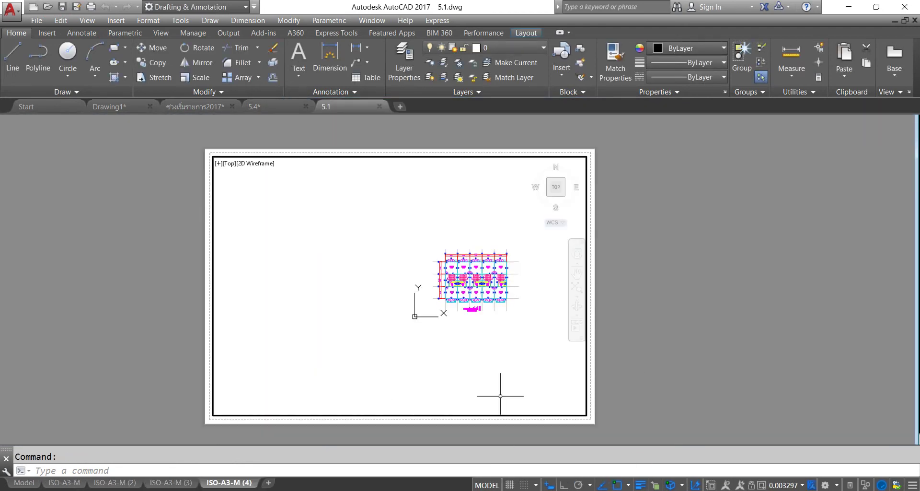
pyautogui.click(580, 290)
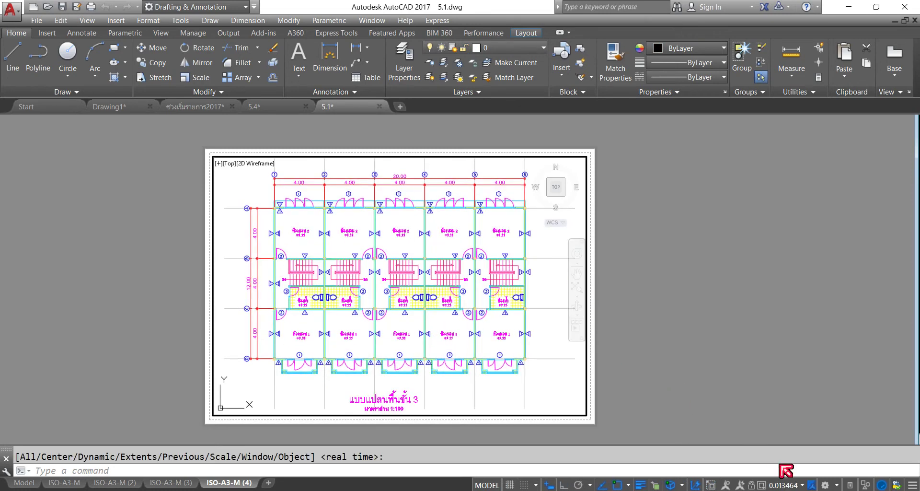
# - Try viewport scales 1:100 and 1:50, turn on Annotation Visibility, and return to 1:100
pyautogui.click(804, 485)
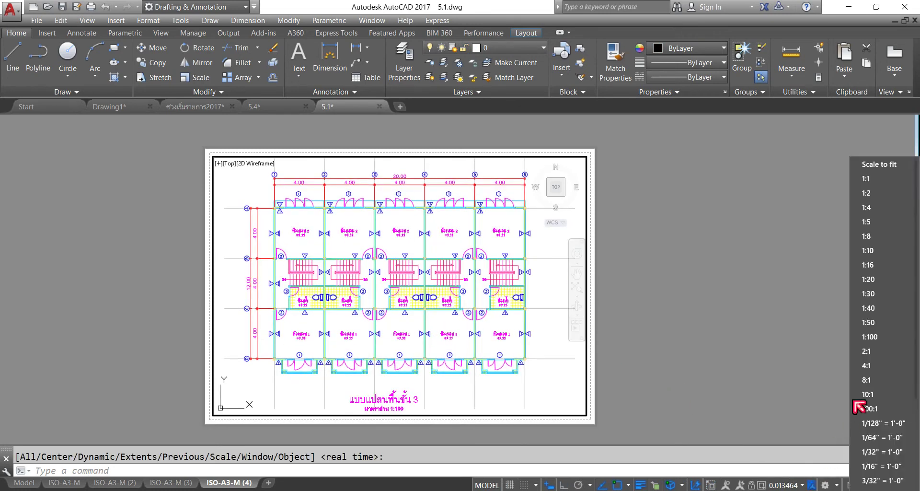
pyautogui.click(875, 337)
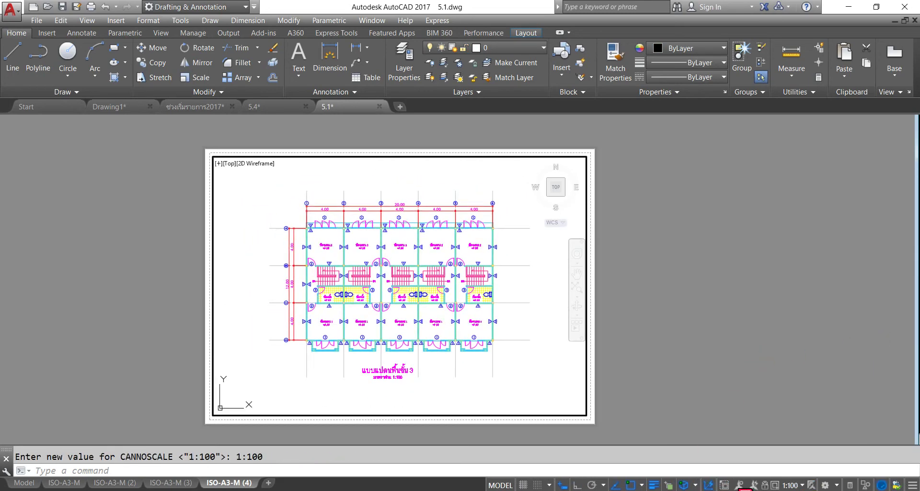
pyautogui.click(812, 487)
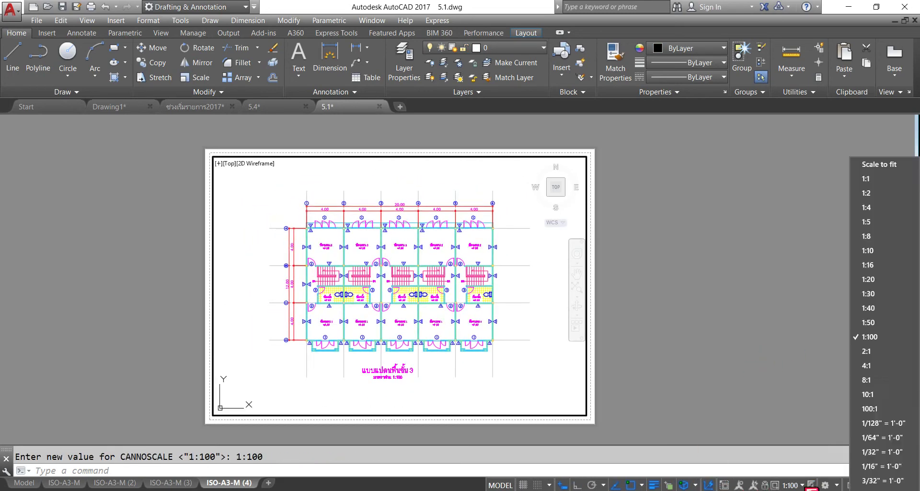
pyautogui.click(877, 323)
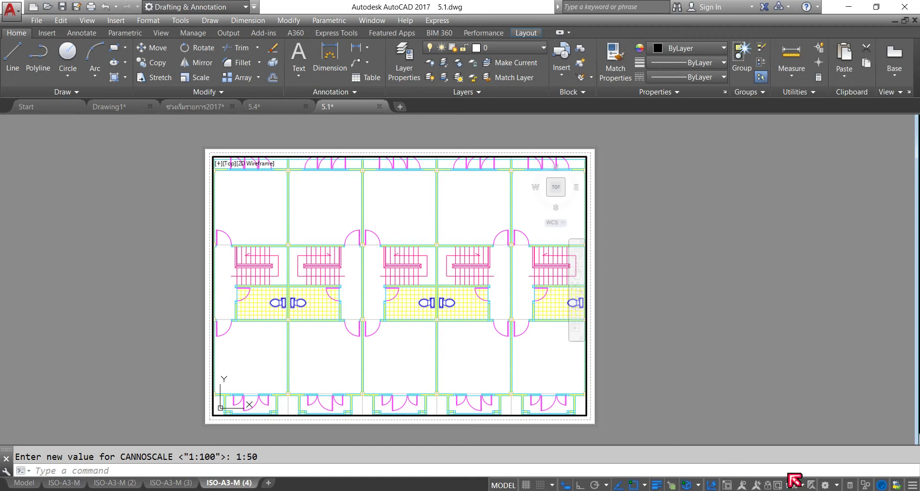
pyautogui.click(742, 485)
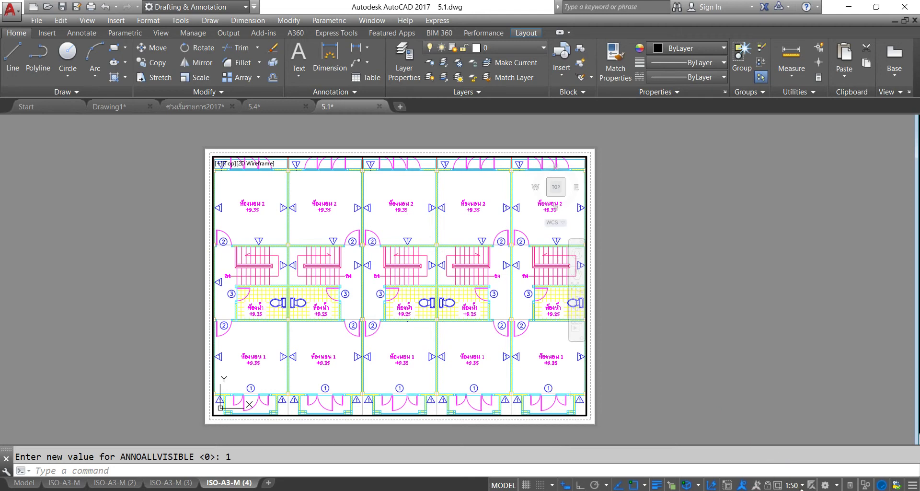
pyautogui.click(808, 487)
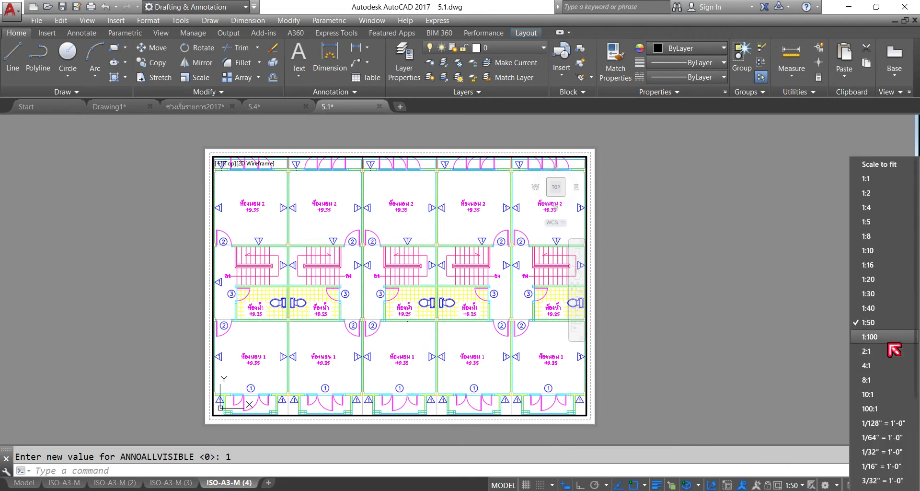
pyautogui.click(809, 345)
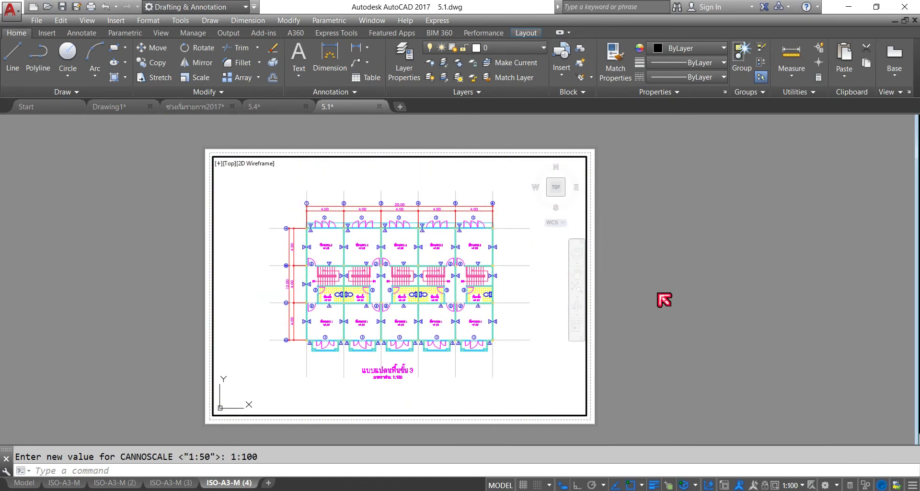
pyautogui.click(809, 487)
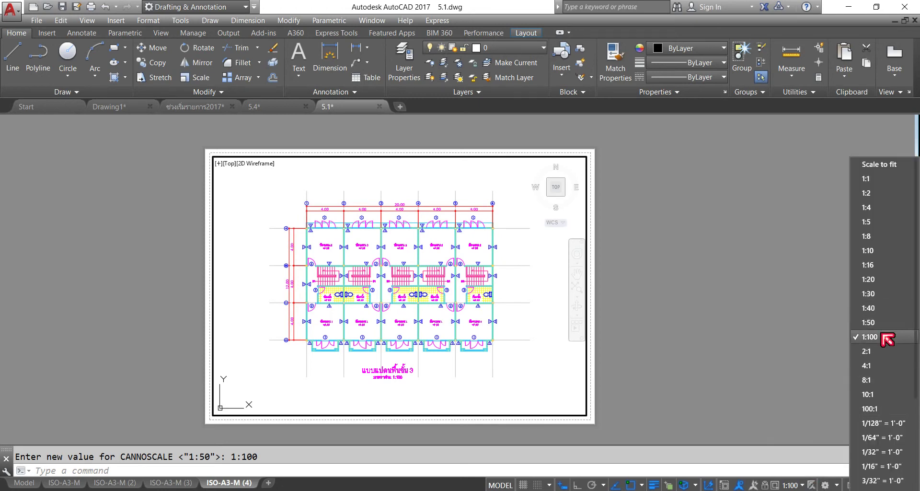
# - Add a custom 1:75 scale (1 paper unit = 75 drawing units) in the scale list editor
pyautogui.click(145, 20)
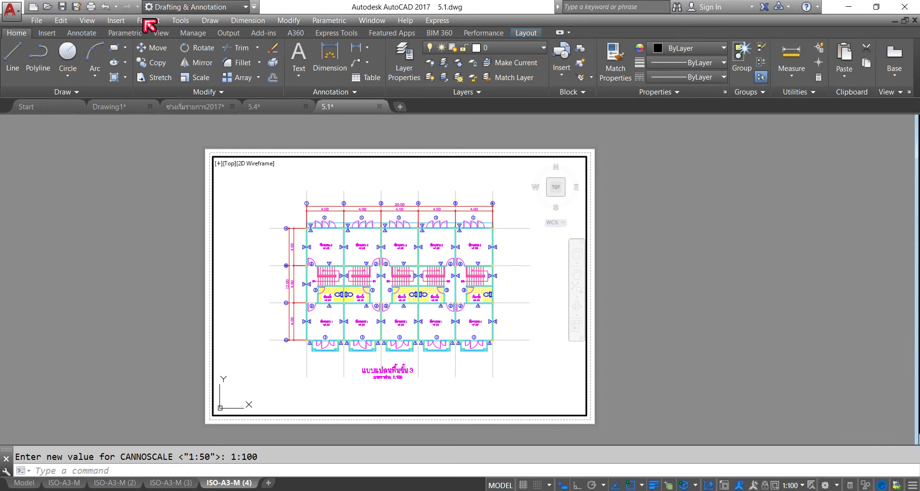
pyautogui.click(148, 20)
pyautogui.click(179, 113)
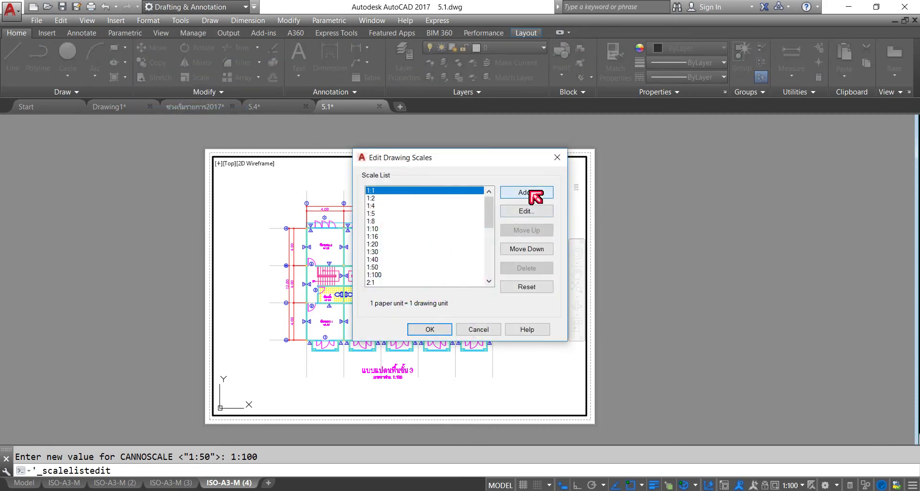
pyautogui.click(526, 192)
pyautogui.write('75')
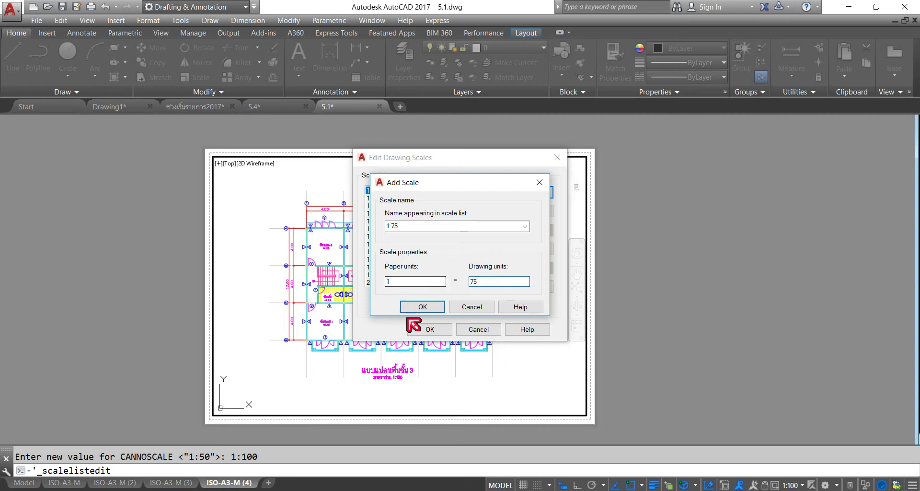
pyautogui.click(423, 307)
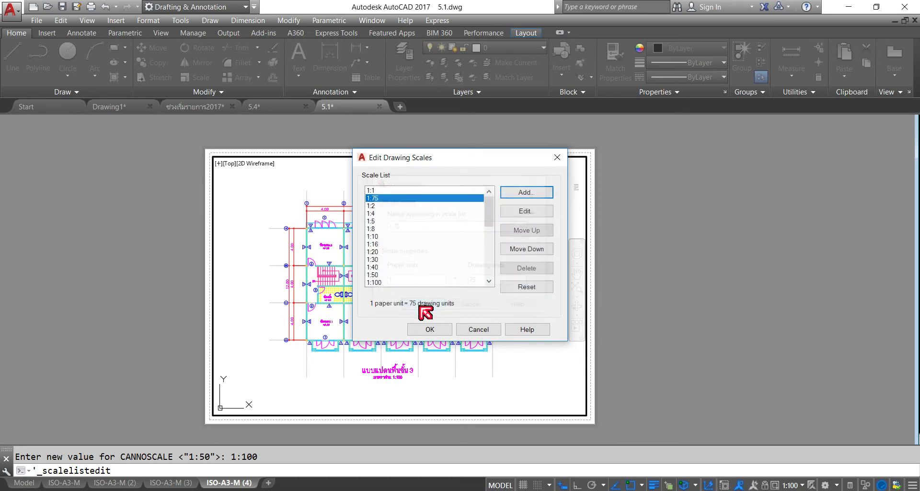
# - Move 1:75 down to sit just above 1:100 and save the scale list
pyautogui.click(532, 250)
pyautogui.click(532, 251)
pyautogui.click(532, 252)
pyautogui.tripleClick(532, 250)
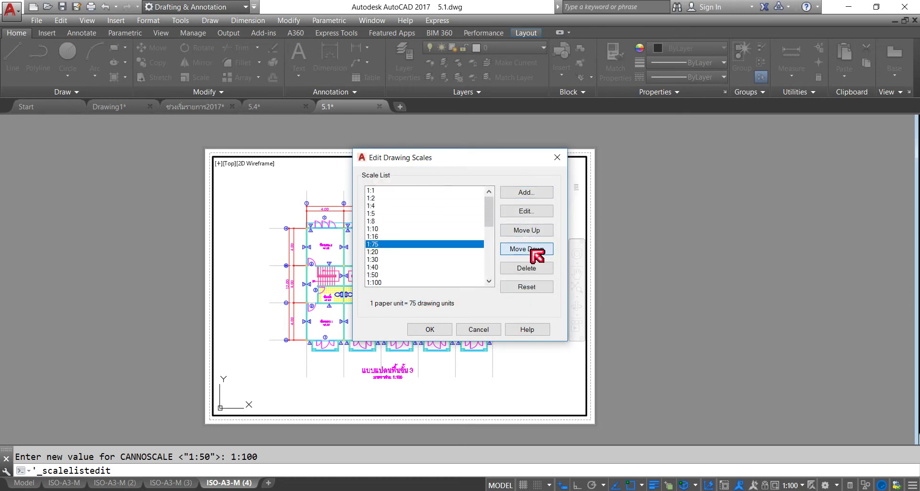
pyautogui.doubleClick(532, 251)
pyautogui.click(532, 250)
pyautogui.click(532, 250)
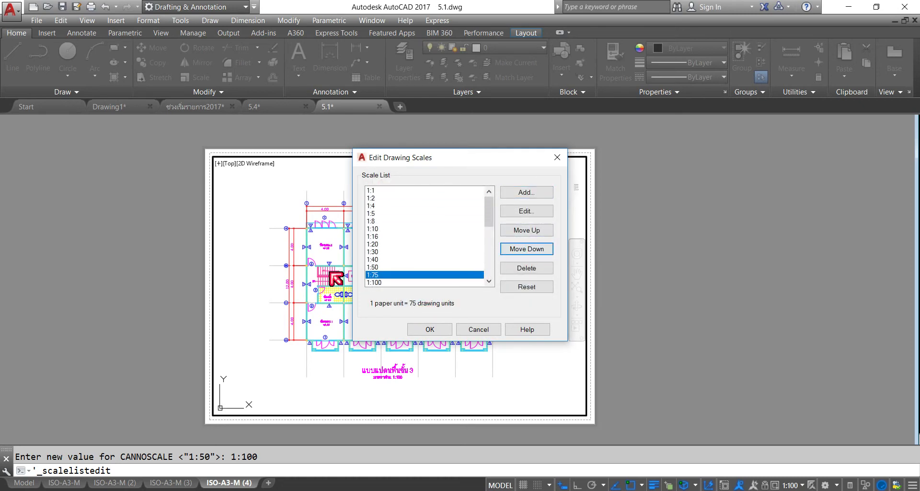
pyautogui.click(425, 330)
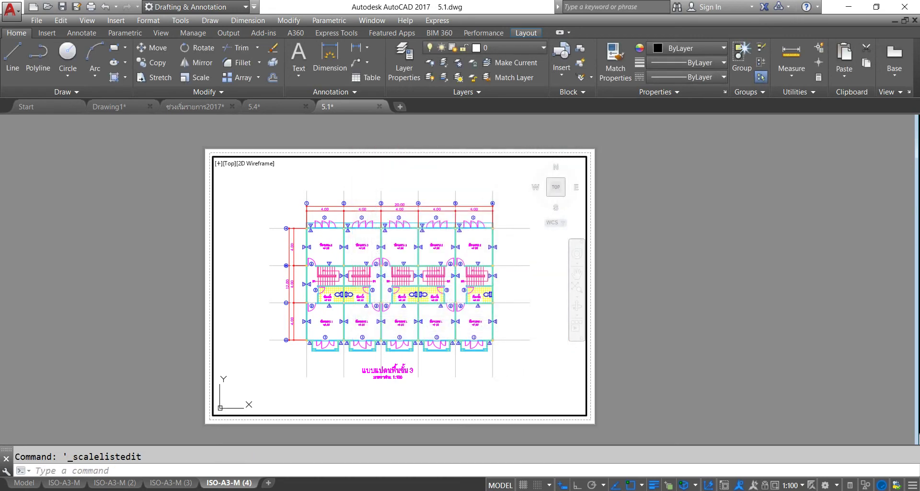
# - Set the viewport scale to 1:75, then return to paper space and shift the sheet
pyautogui.click(807, 487)
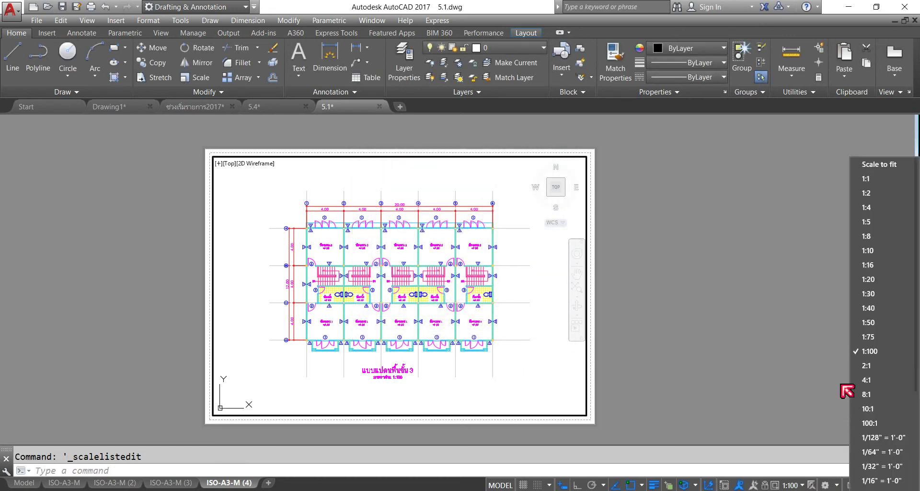
pyautogui.click(879, 337)
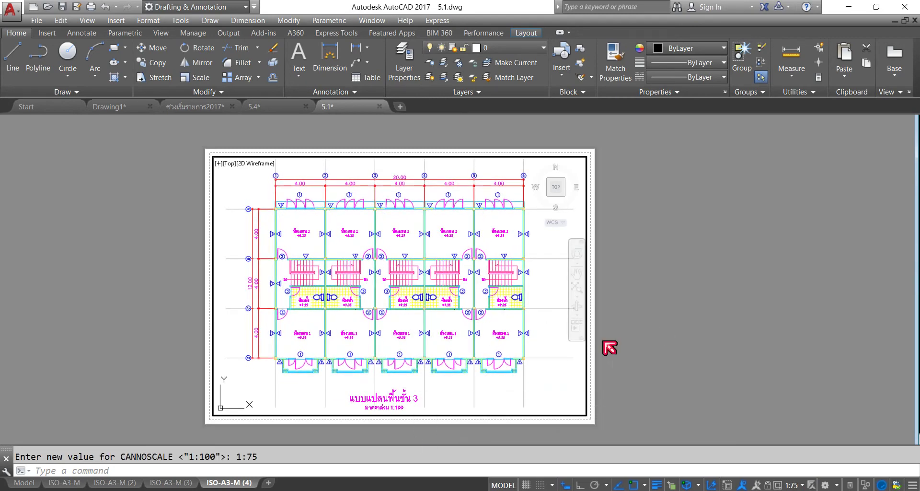
pyautogui.click(503, 485)
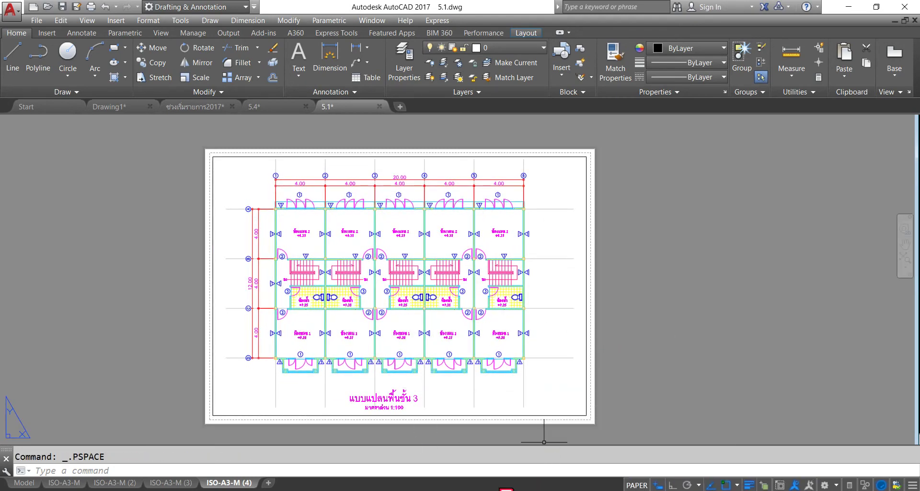
pyautogui.moveTo(447, 253)
pyautogui.mouseDown(button='middle')
pyautogui.moveTo(441, 232)
pyautogui.moveTo(467, 242)
pyautogui.moveTo(445, 247)
pyautogui.moveTo(465, 217)
pyautogui.moveTo(439, 222)
pyautogui.mouseUp(button='middle')
# - Reactivate the viewport, set its scale to 1:100, and switch to the Model tab
pyautogui.click(638, 485)
pyautogui.scroll(-3, 438, 222)
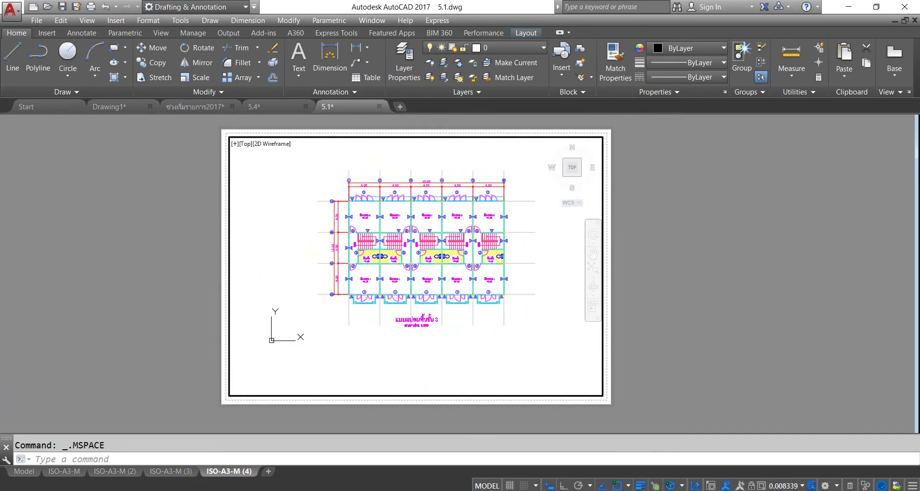
pyautogui.click(811, 486)
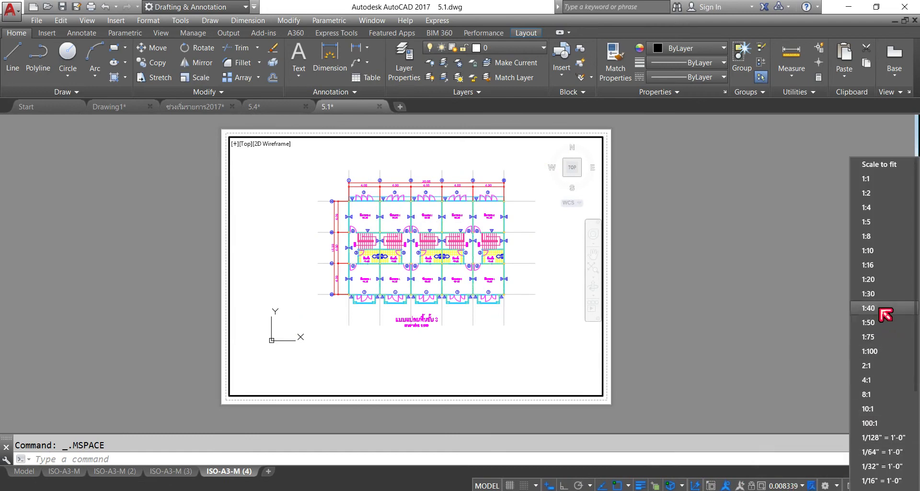
pyautogui.click(885, 350)
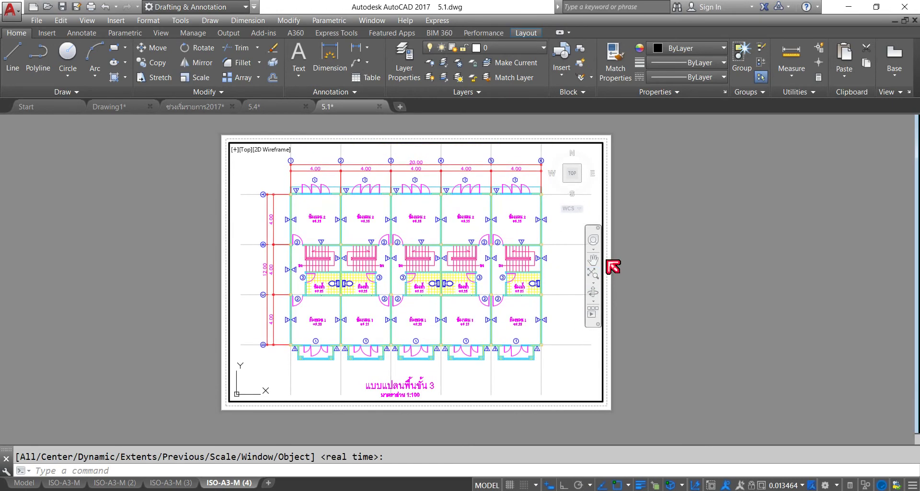
pyautogui.click(803, 485)
pyautogui.click(872, 338)
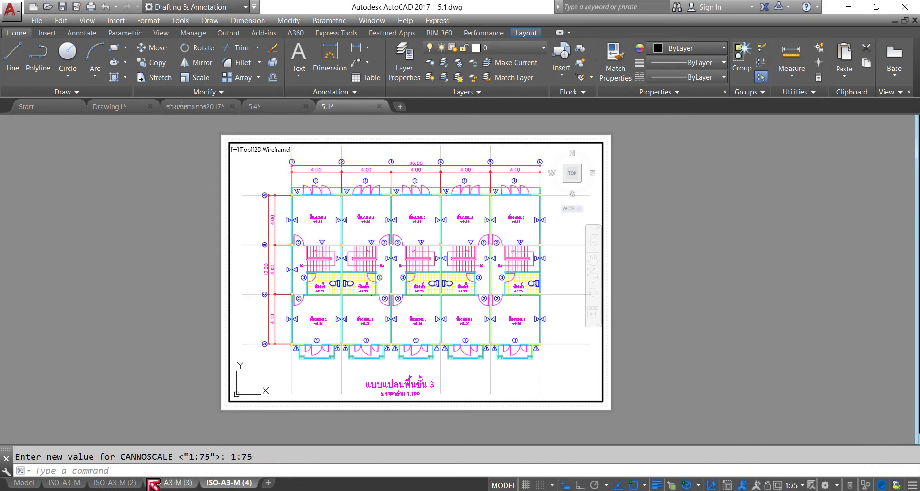
pyautogui.click(24, 482)
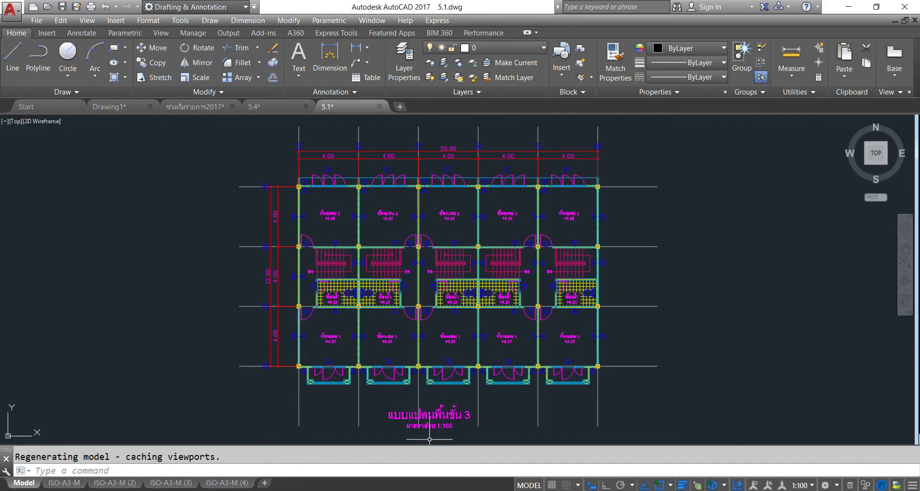
# - Change the floor plan title's scale note from 1:100 to 1:75 and go to the ISO-A3-M layout
pyautogui.scroll(6, 447, 326)
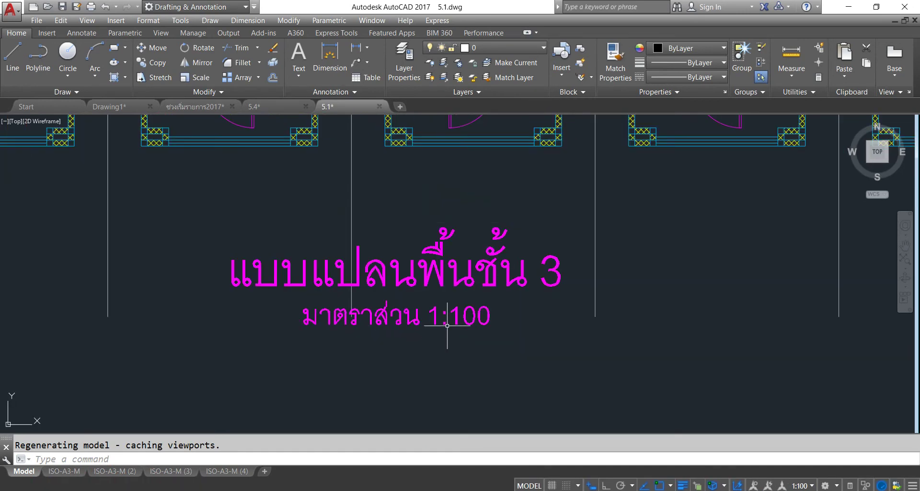
pyautogui.doubleClick(453, 321)
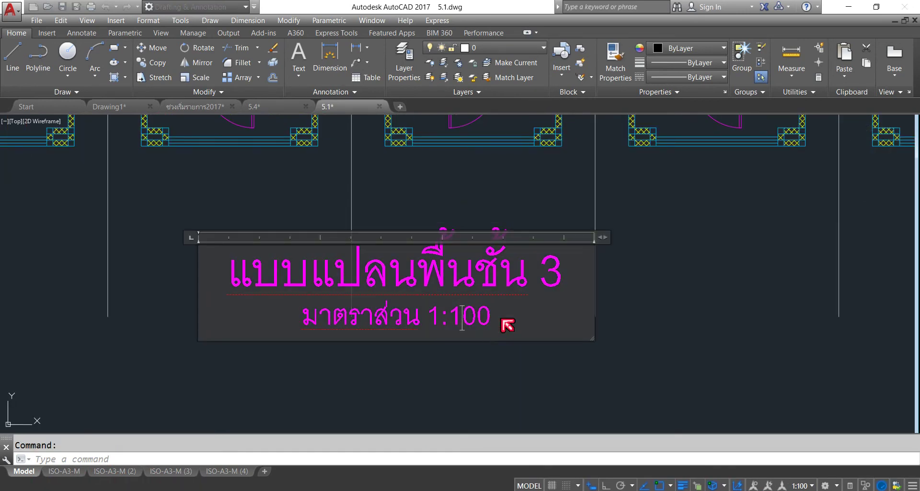
pyautogui.press('BackSpace')
pyautogui.press('BackSpace')
pyautogui.press('BackSpace')
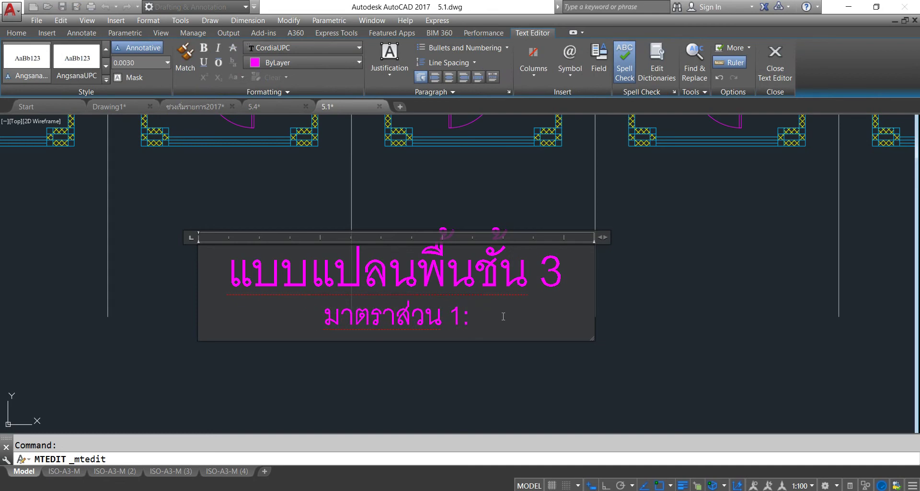
pyautogui.write('75')
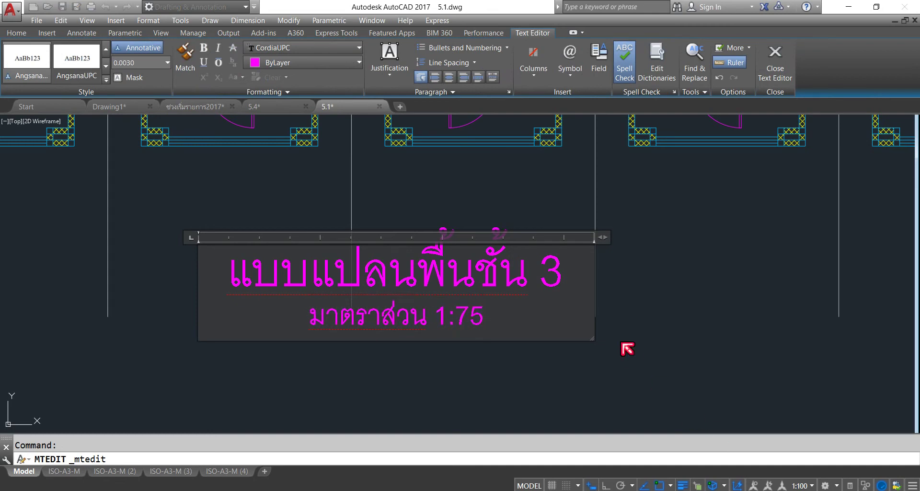
pyautogui.click(623, 344)
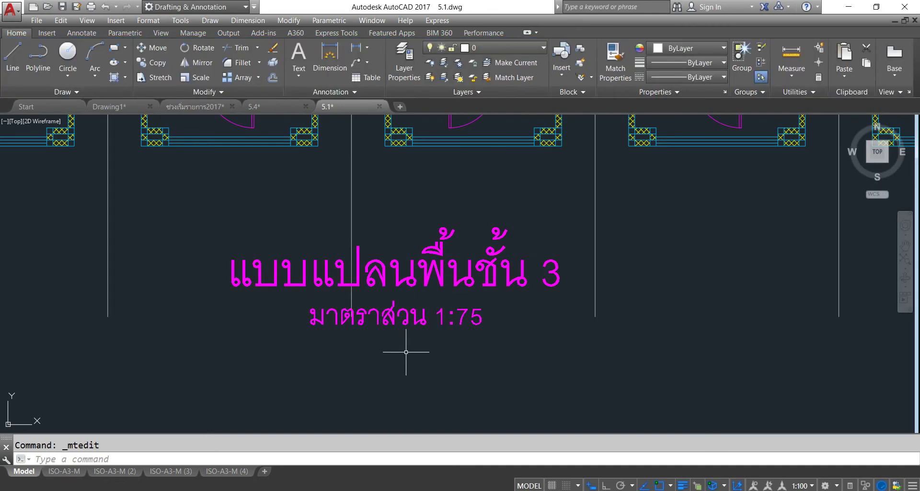
pyautogui.click(64, 471)
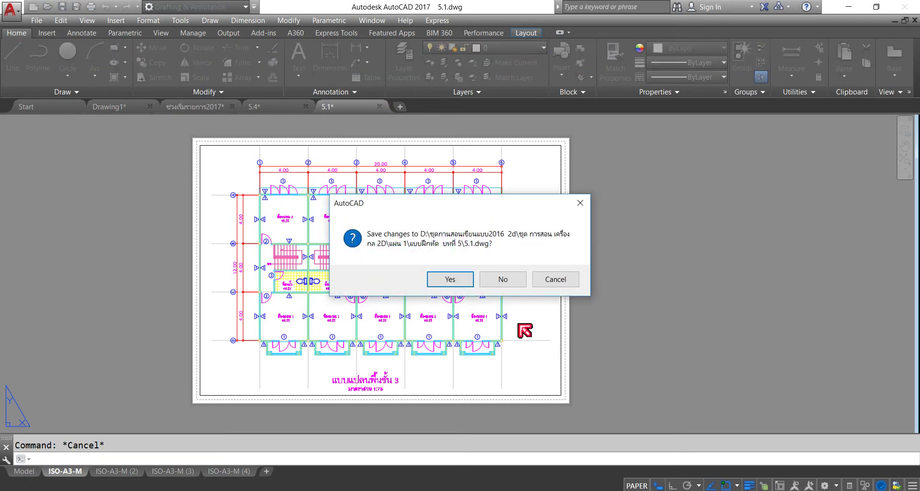
# - Close drawing 5.1 without saving and open drawing 5.6 from the Select File dialog
pyautogui.click(504, 281)
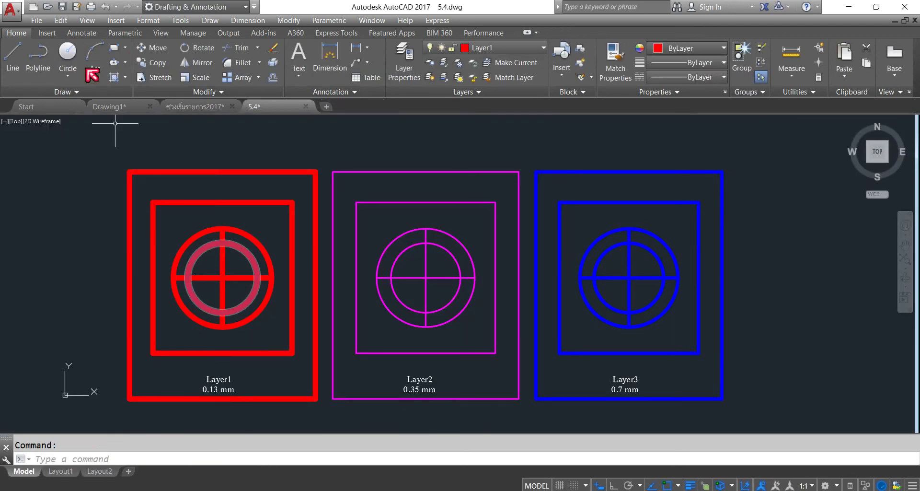
pyautogui.click(50, 6)
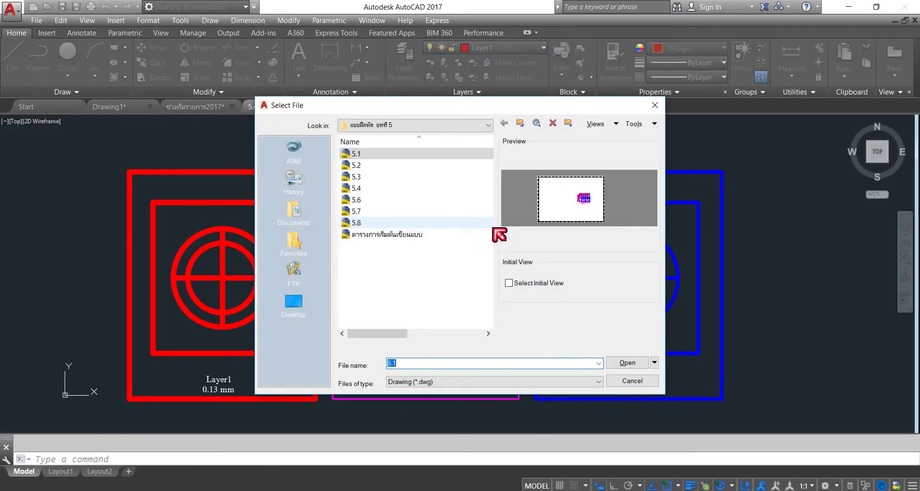
pyautogui.click(360, 200)
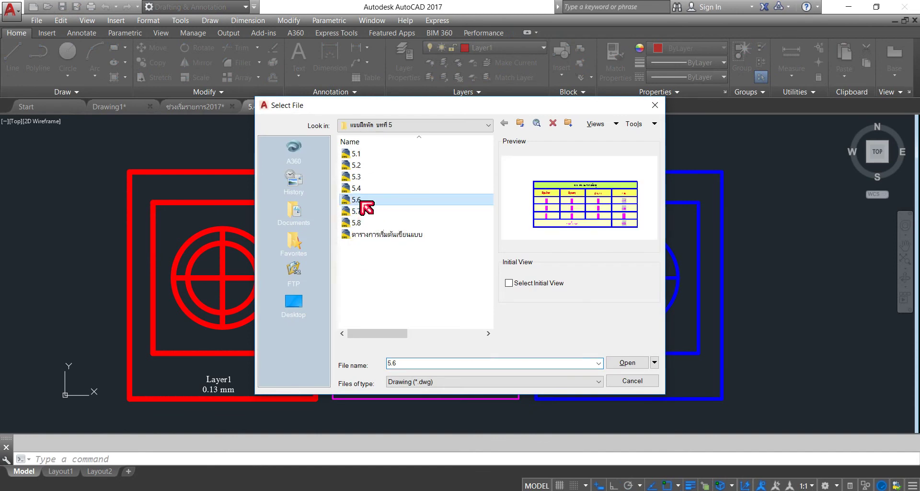
pyautogui.click(628, 363)
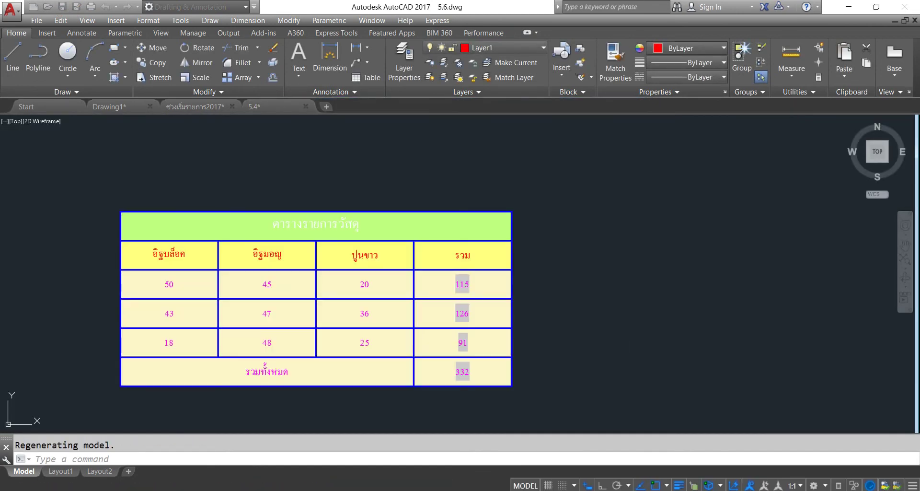
# - Pan the materials table, with its 332 grand total, toward the view centre and deselect it
pyautogui.moveTo(627, 366); pyautogui.dragTo(703, 344, button='middle')
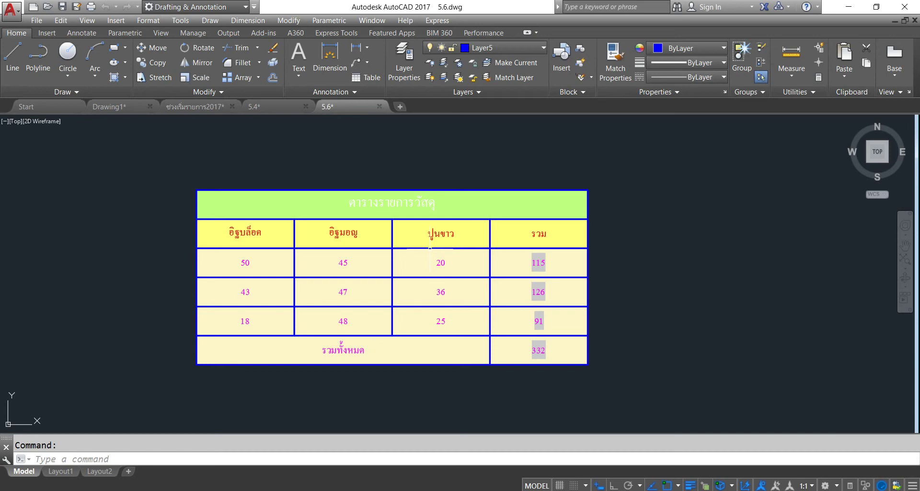
pyautogui.click(430, 248)
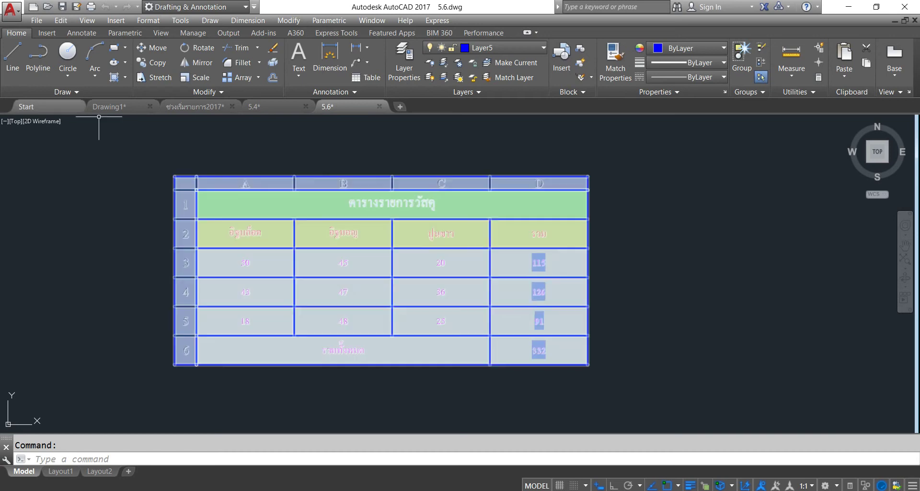
pyautogui.press('Escape')
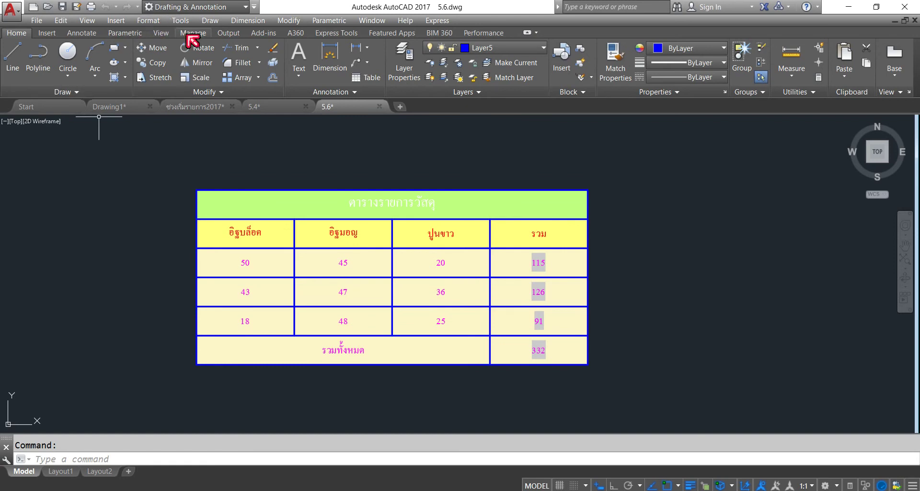
pyautogui.click(214, 21)
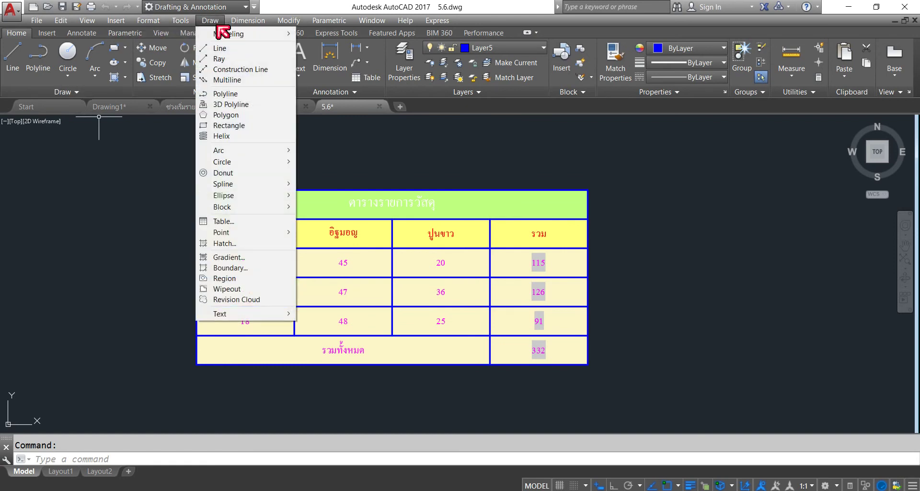
# - Start a table insertion using the Mytable style, then begin a new table style copied from Standard
pyautogui.click(237, 222)
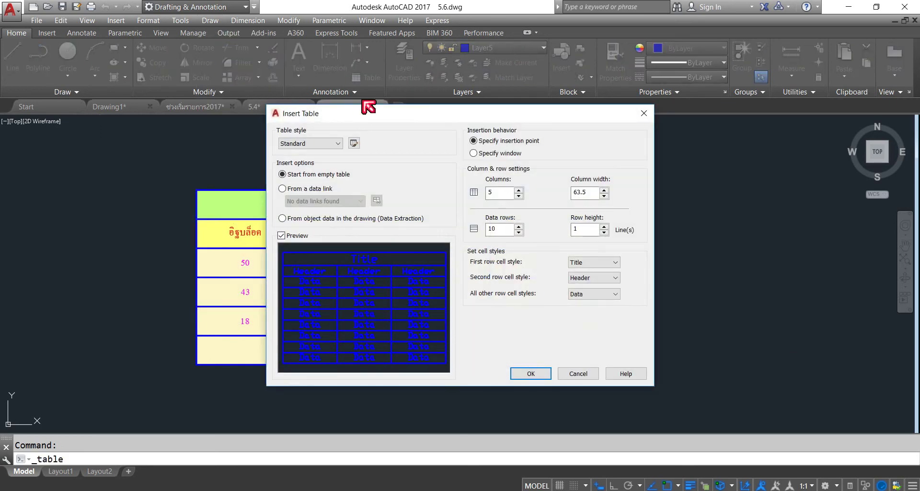
pyautogui.click(338, 143)
pyautogui.click(290, 153)
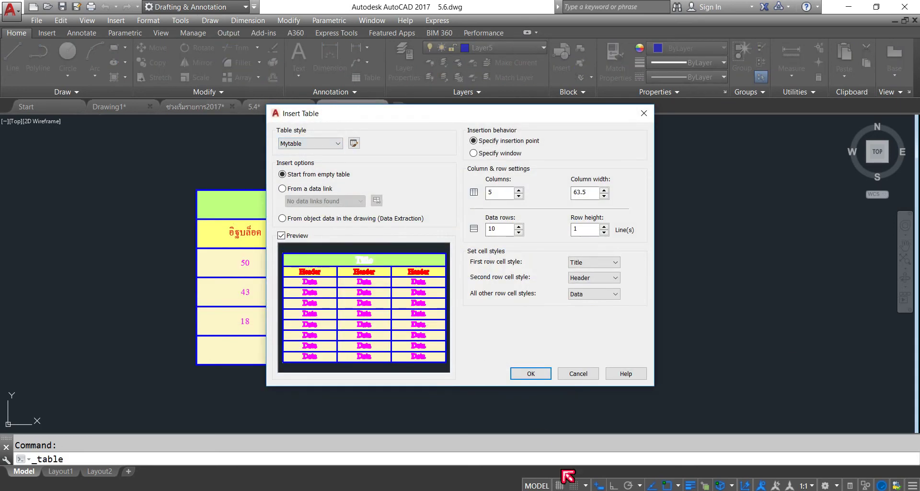
pyautogui.click(334, 139)
pyautogui.click(333, 141)
pyautogui.click(332, 142)
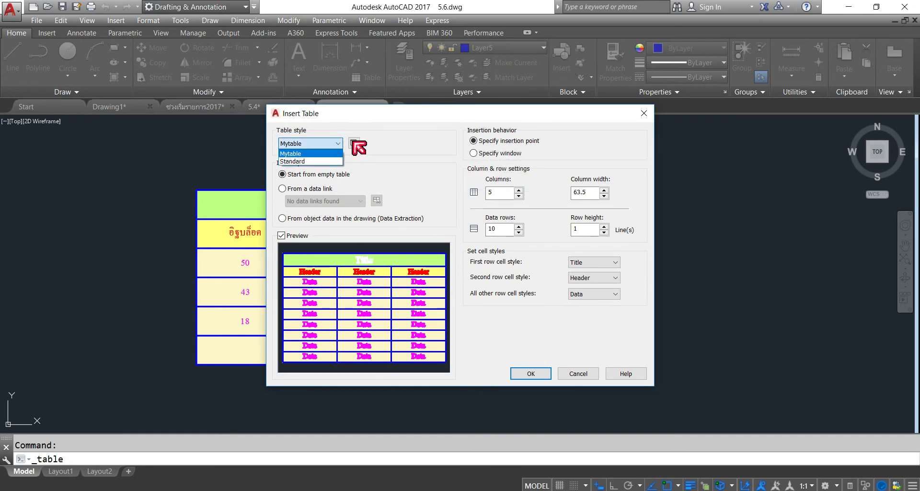
pyautogui.click(352, 142)
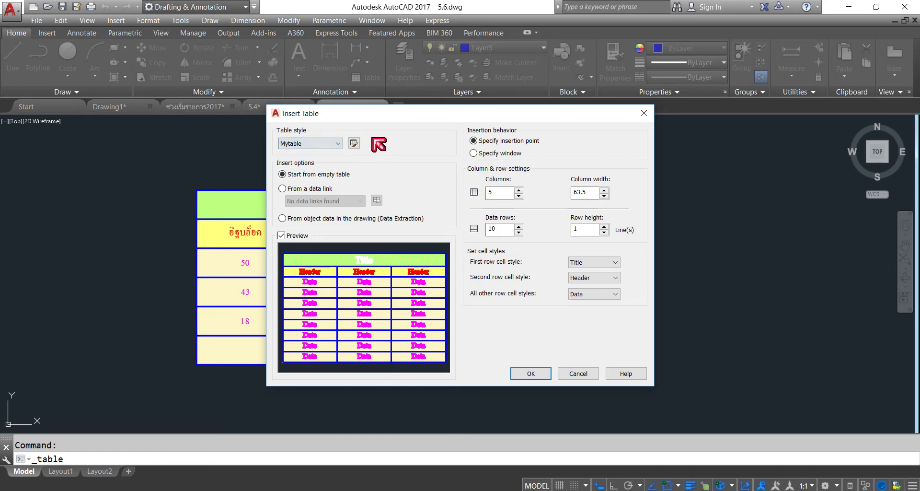
pyautogui.click(353, 143)
pyautogui.click(595, 212)
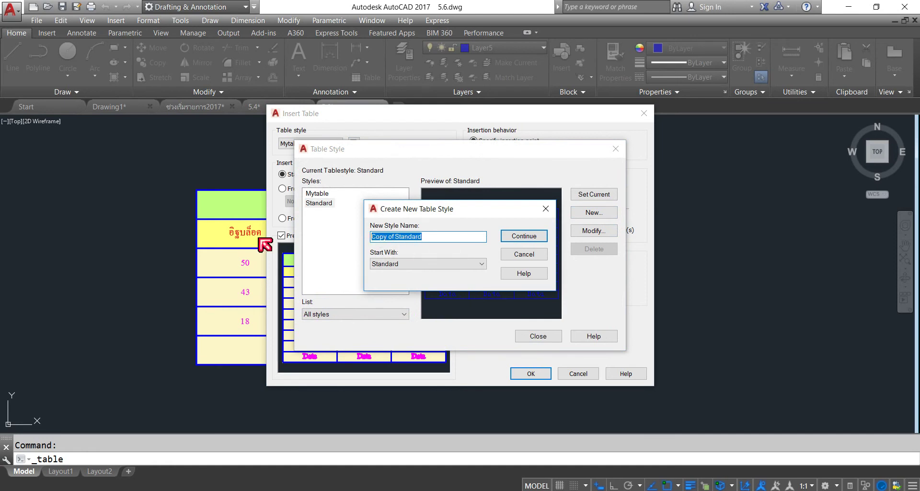
# - Name the new style 20107 and give its Title cells fill colour 165
pyautogui.write('107')
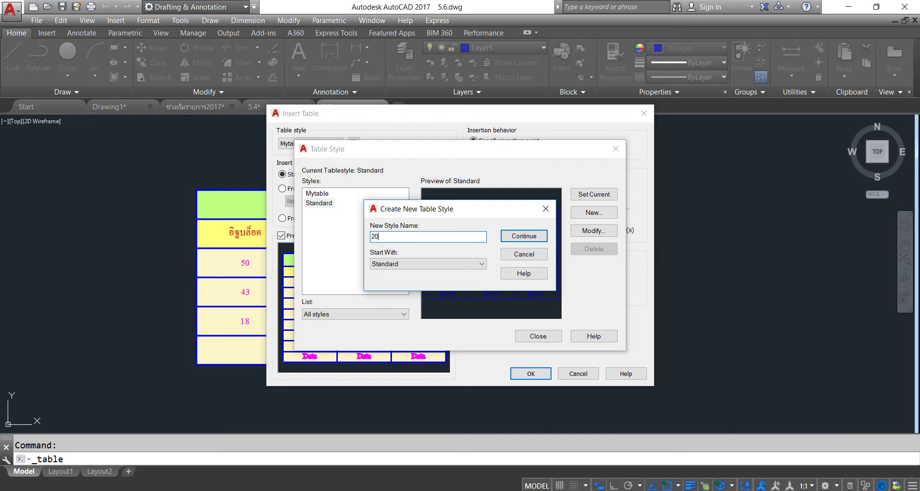
pyautogui.click(536, 238)
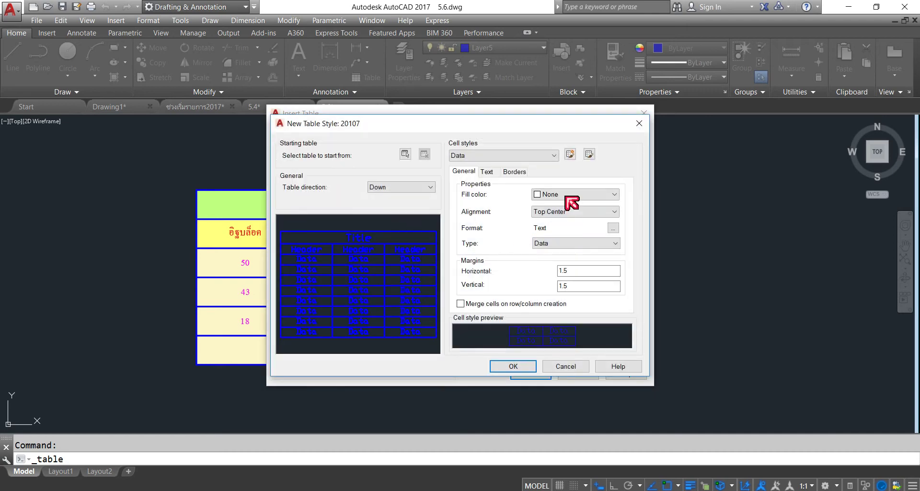
pyautogui.click(505, 155)
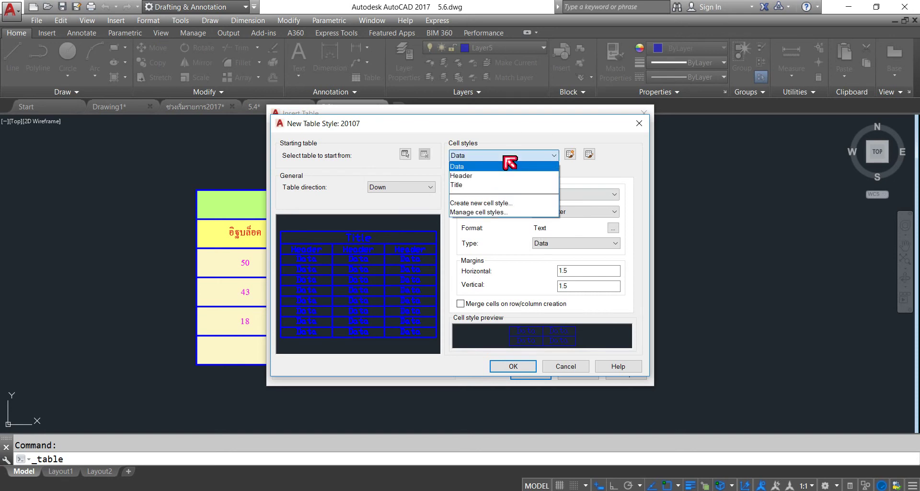
pyautogui.click(502, 184)
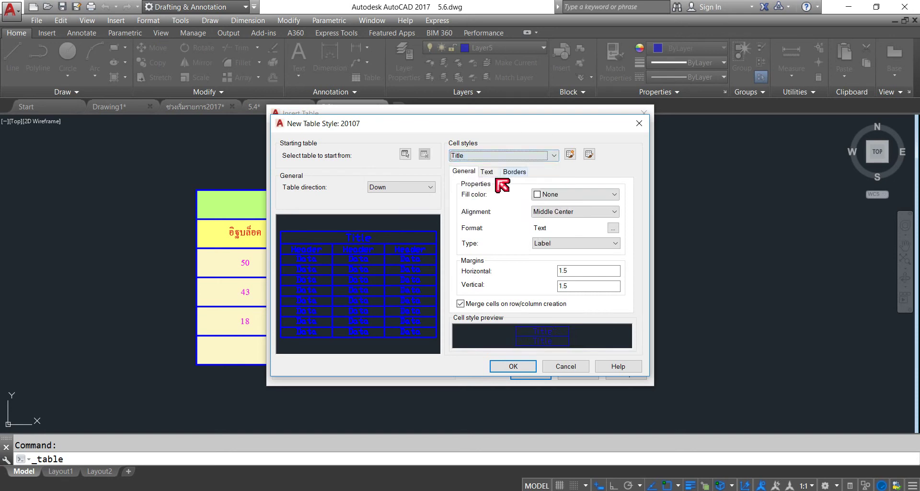
pyautogui.click(565, 195)
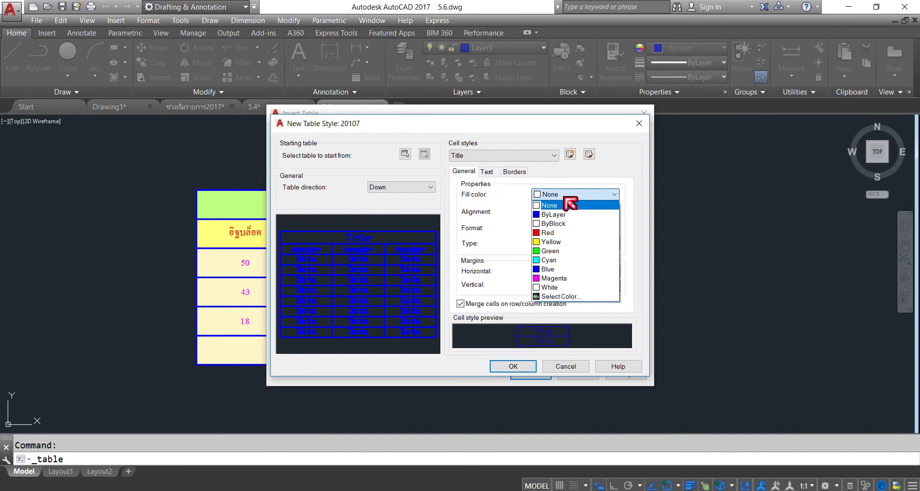
pyautogui.click(558, 296)
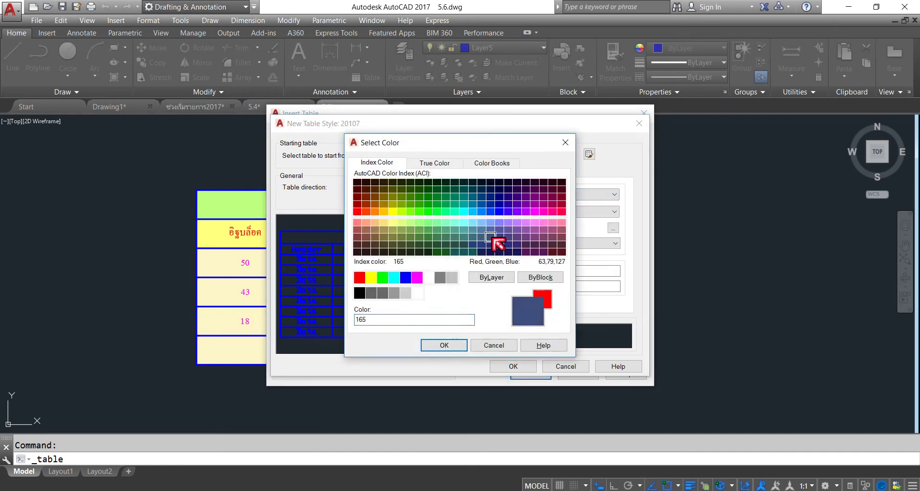
pyautogui.click(445, 346)
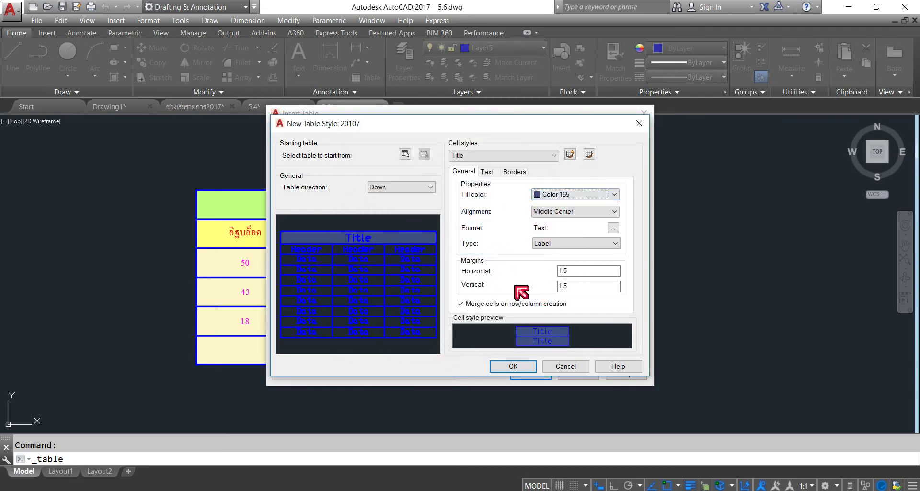
# - Set the Title cell text colour to red
pyautogui.click(487, 171)
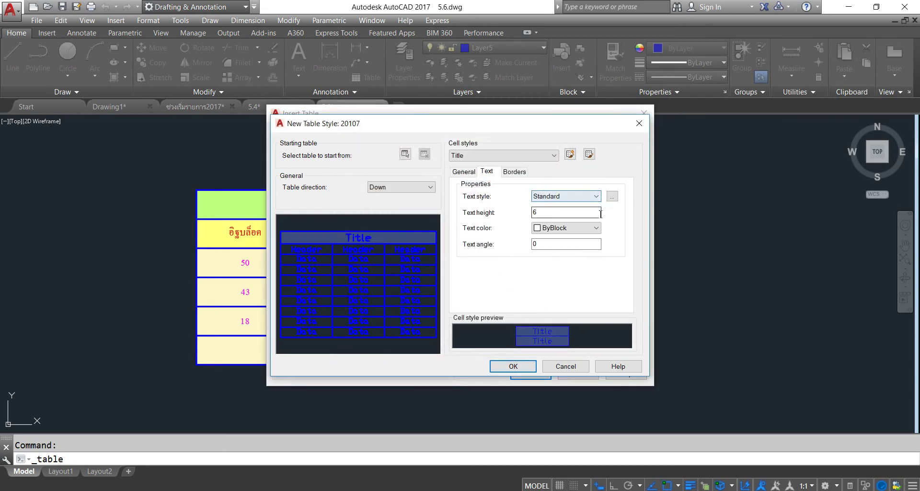
pyautogui.click(597, 227)
pyautogui.click(557, 265)
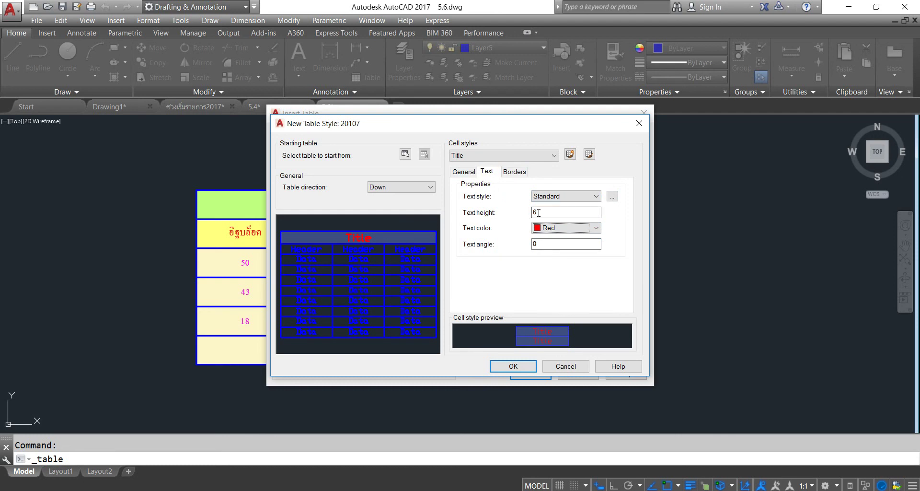
pyautogui.click(511, 155)
pyautogui.click(489, 175)
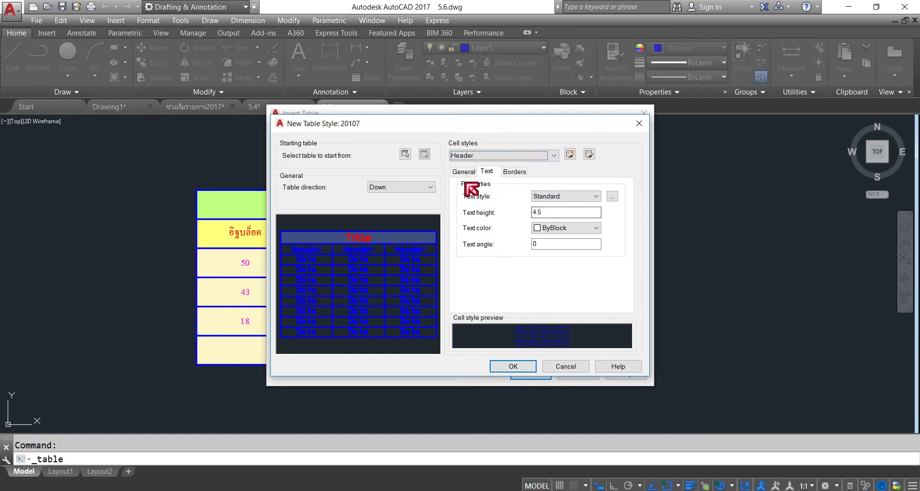
# - Give the Header cells of style 20107 a cyan fill and yellow text
pyautogui.click(464, 171)
pyautogui.click(573, 196)
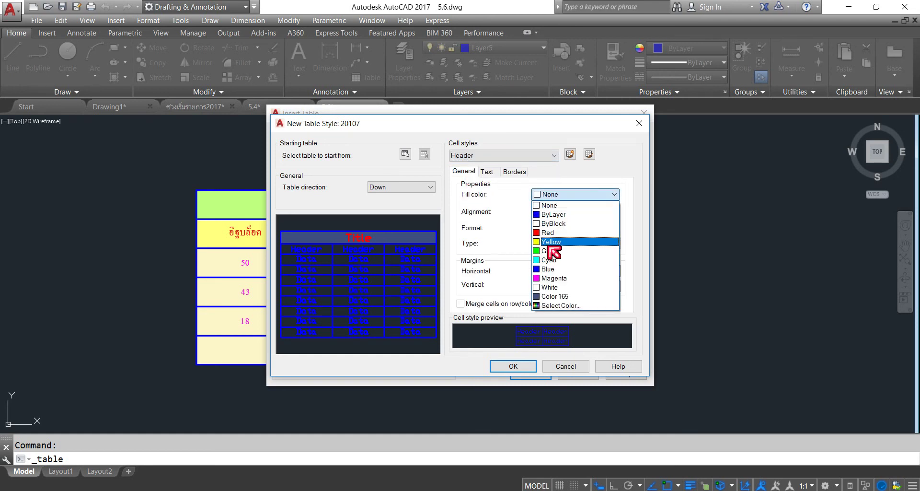
pyautogui.click(551, 262)
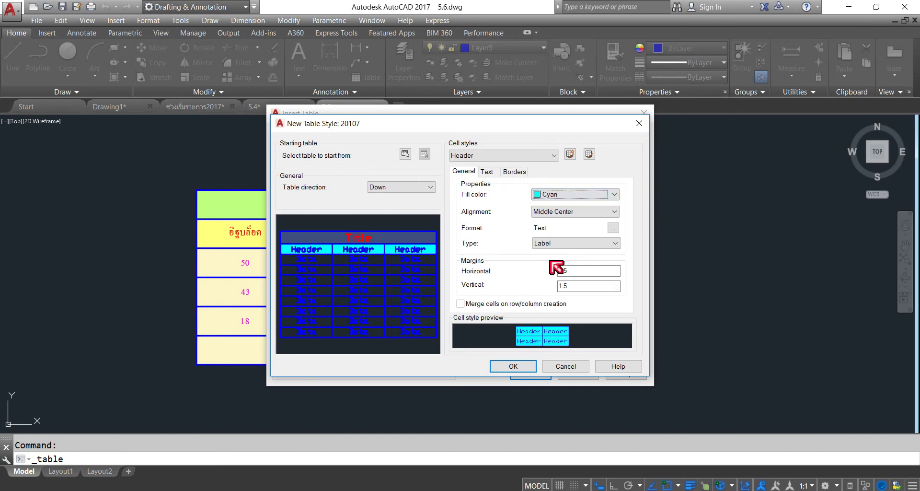
pyautogui.click(488, 171)
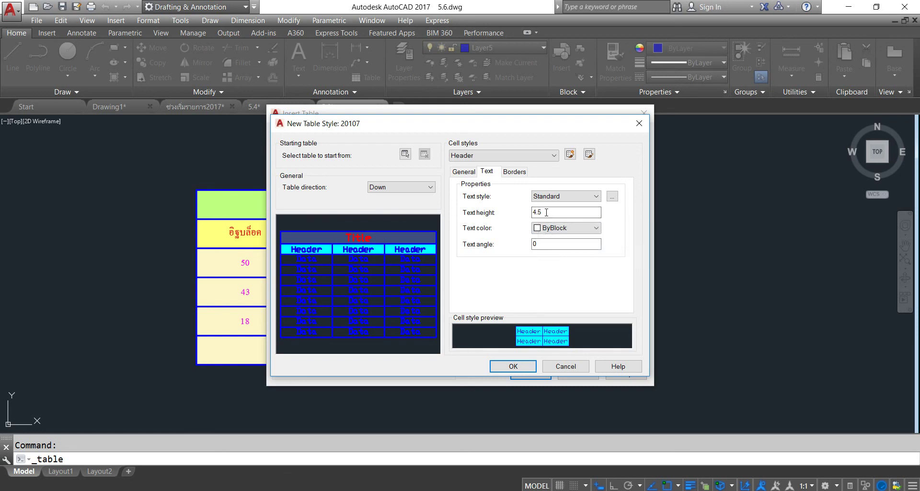
pyautogui.click(580, 228)
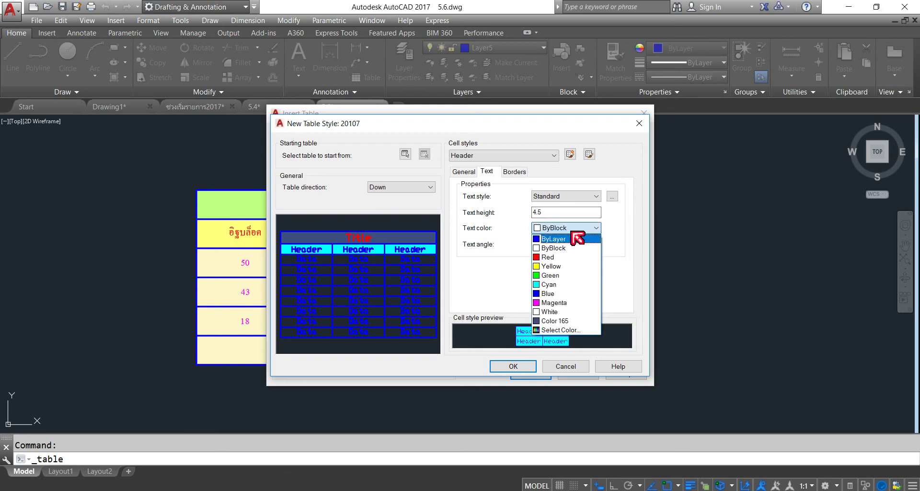
pyautogui.click(550, 267)
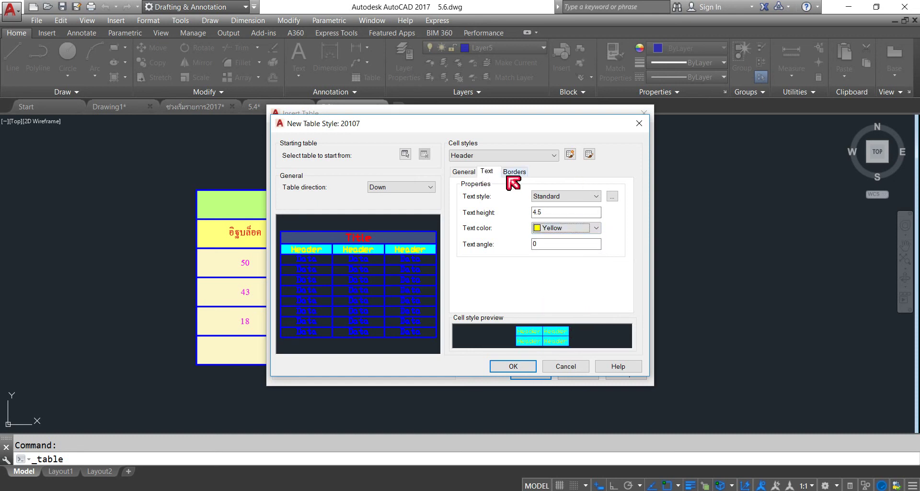
pyautogui.click(530, 156)
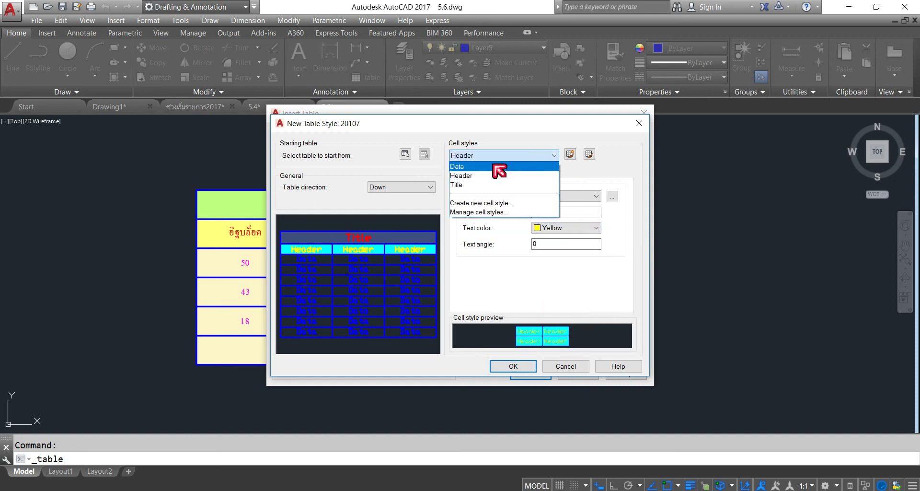
# - Fill the Data cells with DIC 146 purple from the DIC colour book
pyautogui.click(494, 167)
pyautogui.click(465, 172)
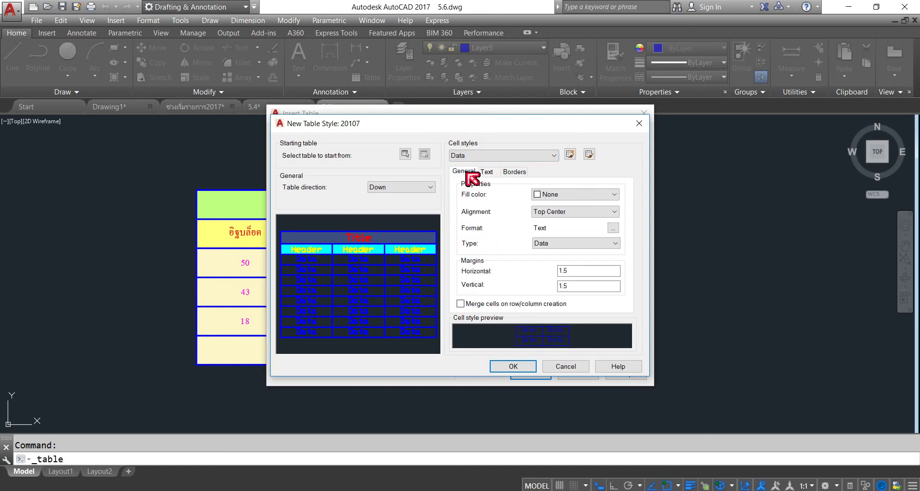
pyautogui.click(591, 194)
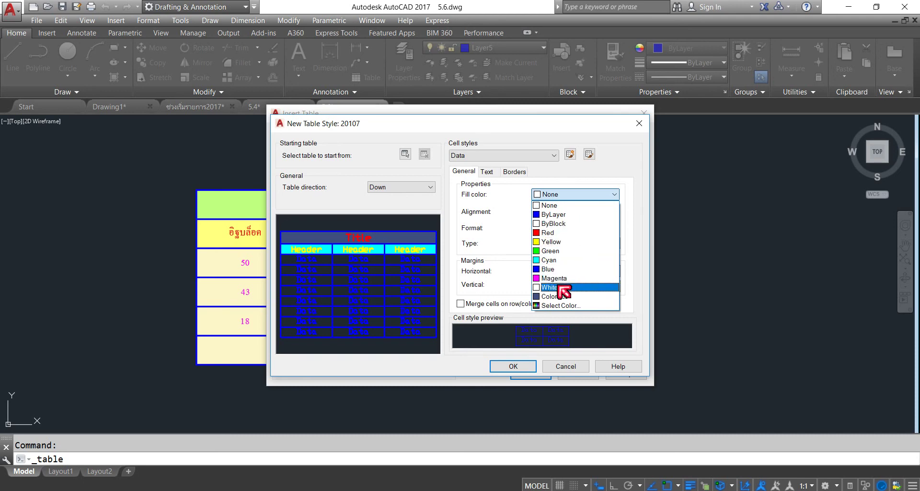
pyautogui.click(560, 305)
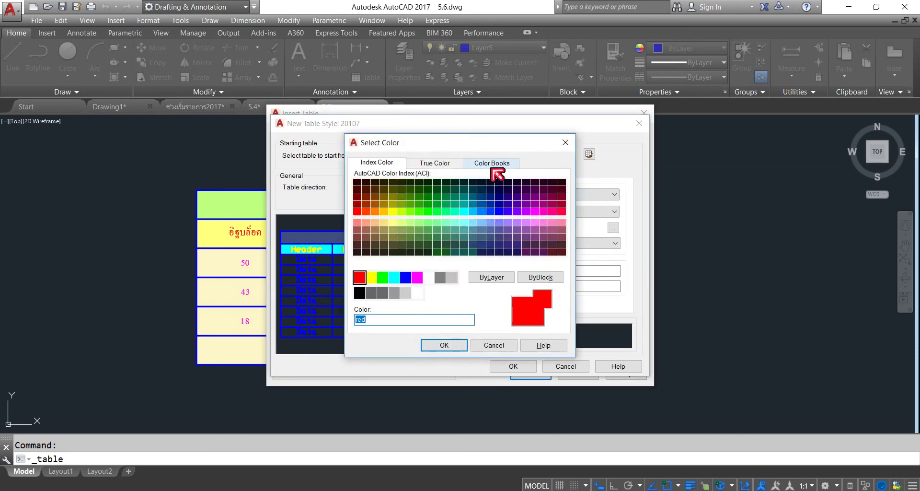
pyautogui.click(492, 163)
pyautogui.click(492, 222)
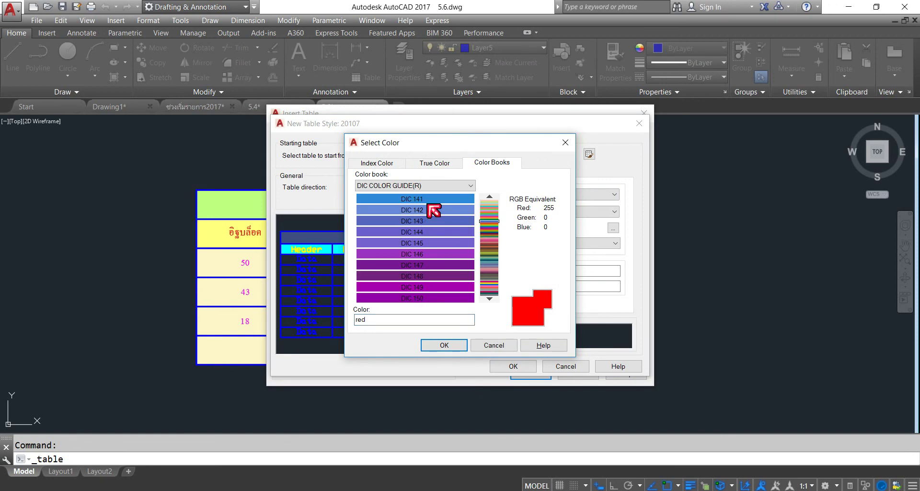
pyautogui.click(443, 256)
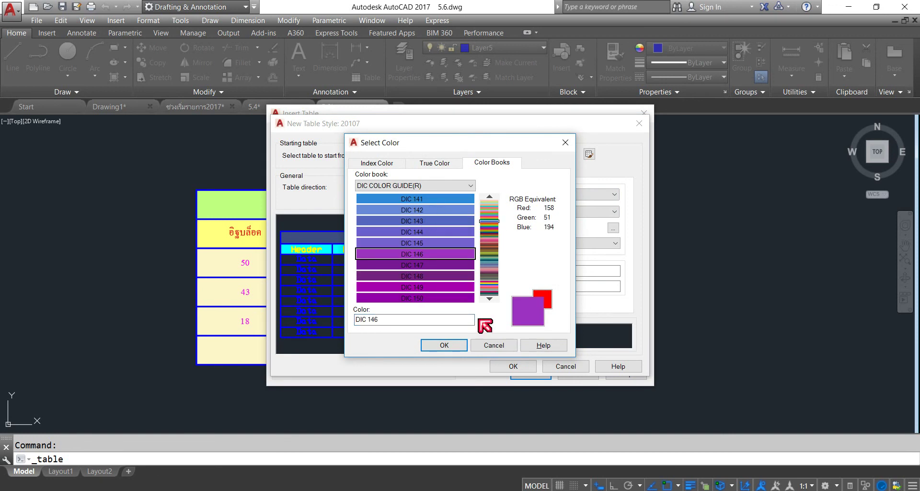
pyautogui.click(446, 346)
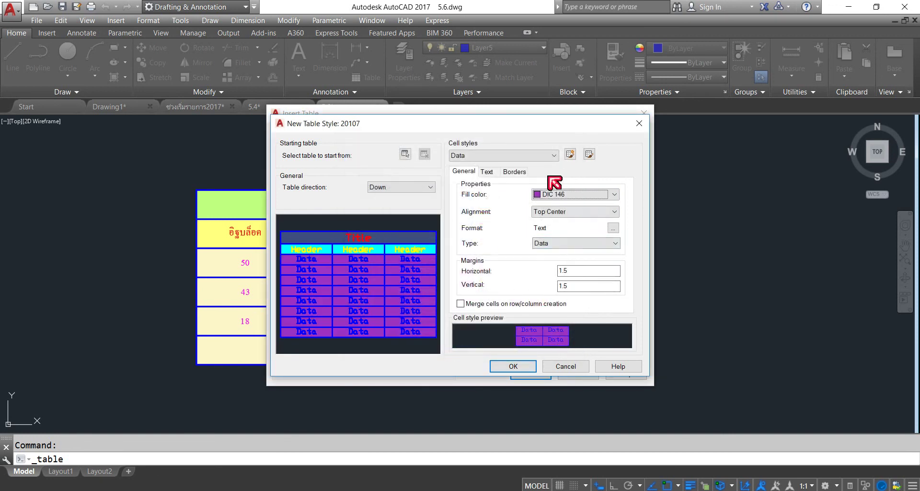
# - Set the Data text colour to green and save the 20107 table style
pyautogui.click(488, 171)
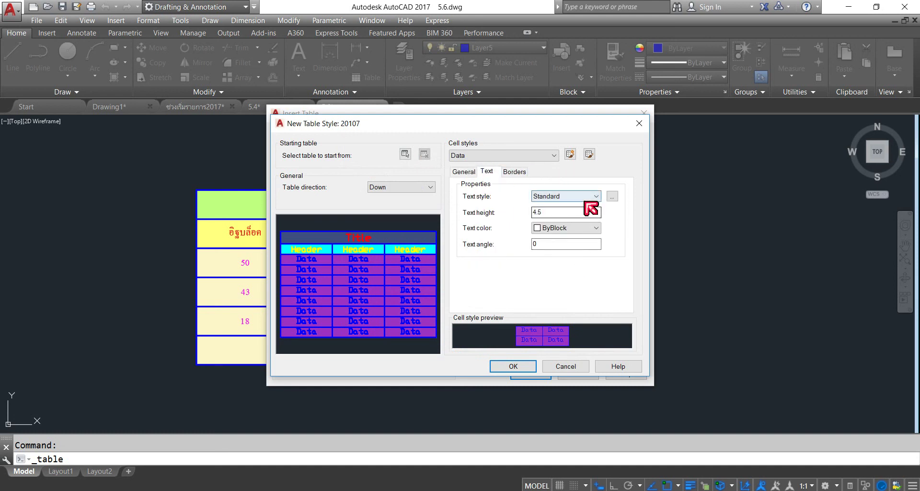
pyautogui.click(595, 228)
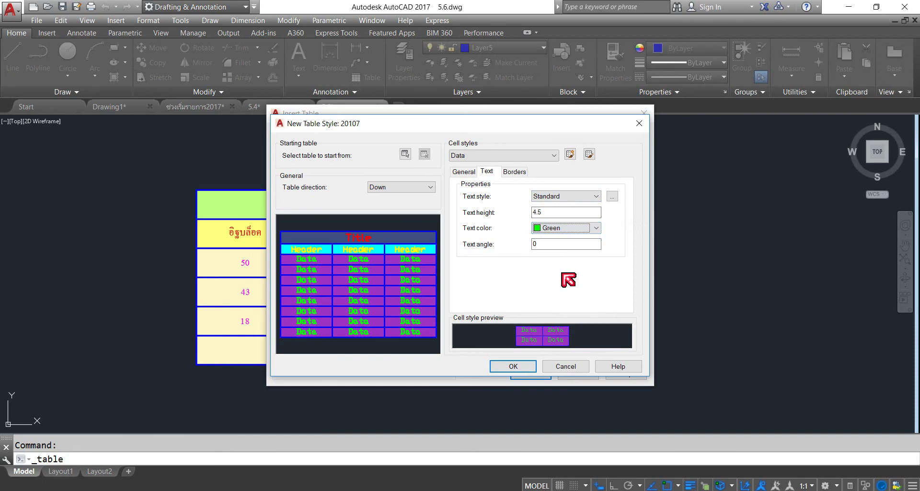
pyautogui.click(519, 372)
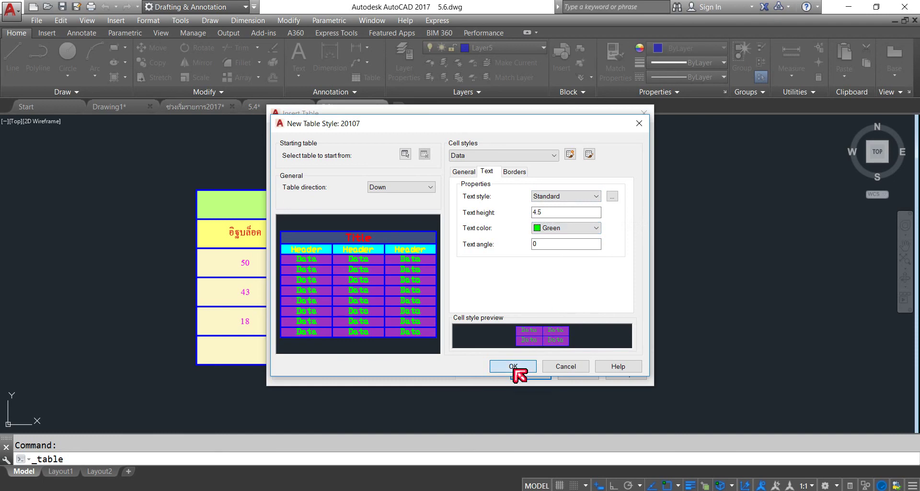
# - Insert an empty five-column table in style 20107 to the right of the materials table
pyautogui.click(541, 338)
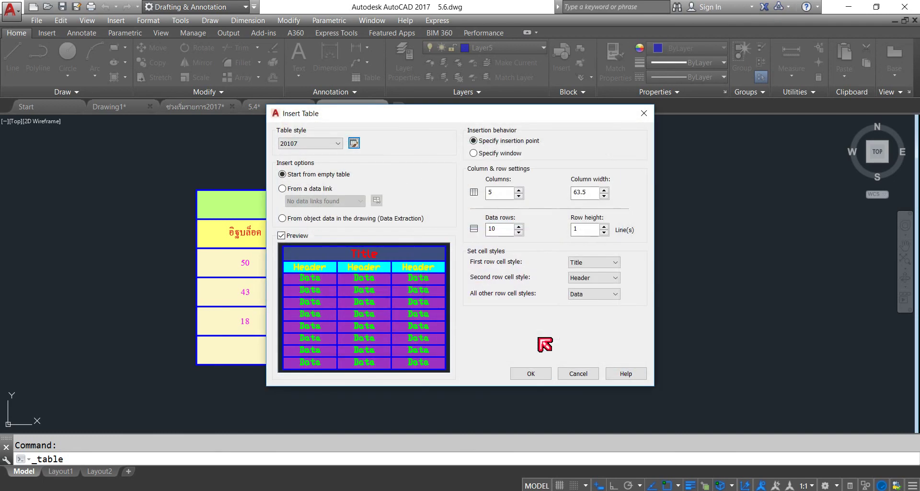
pyautogui.click(536, 375)
pyautogui.moveTo(556, 285); pyautogui.dragTo(398, 288, button='middle')
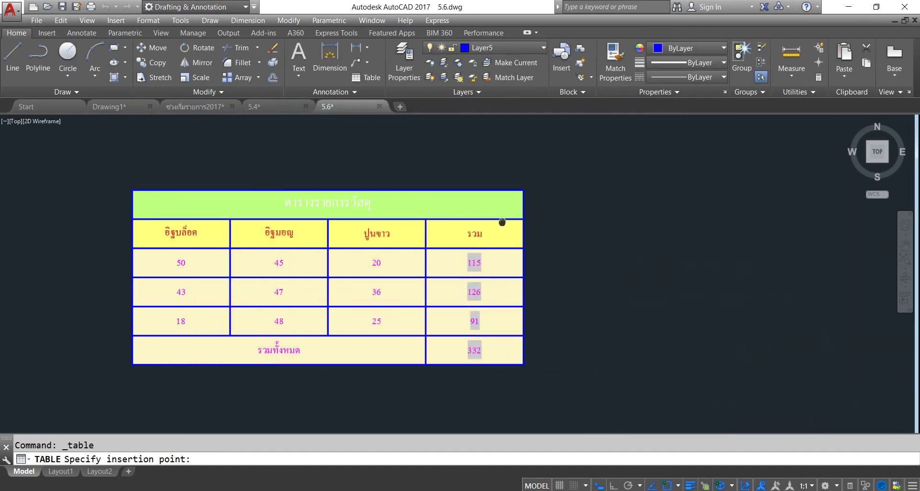
pyautogui.click(498, 190)
pyautogui.scroll(-2, 466, 294)
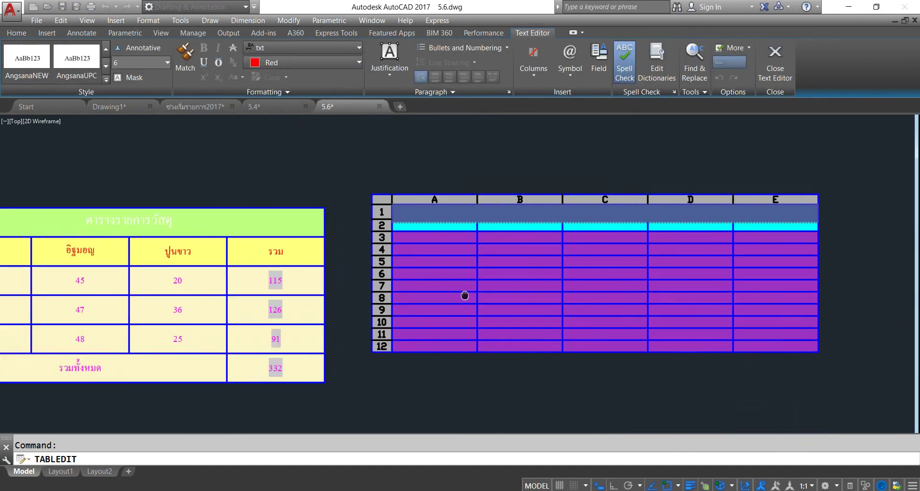
pyautogui.scroll(-2, 411, 249)
pyautogui.click(556, 172)
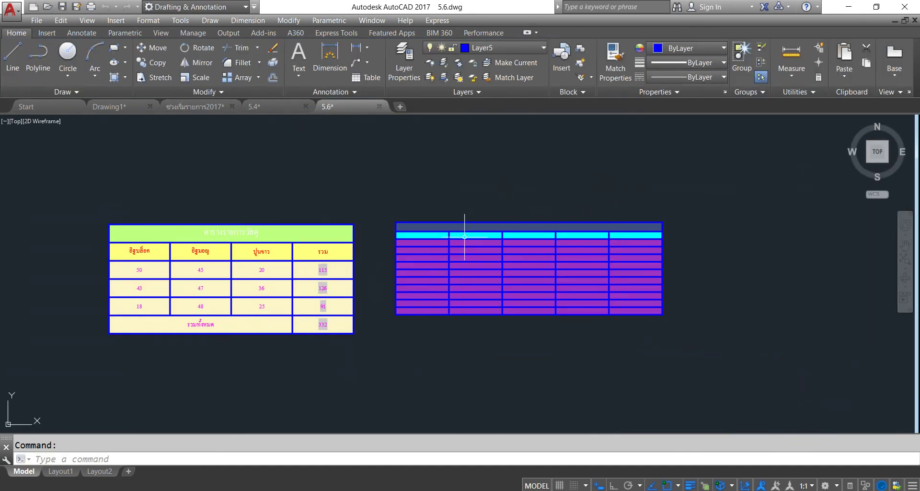
pyautogui.scroll(5, 474, 205)
pyautogui.scroll(-3, 479, 199)
pyautogui.press('Escape')
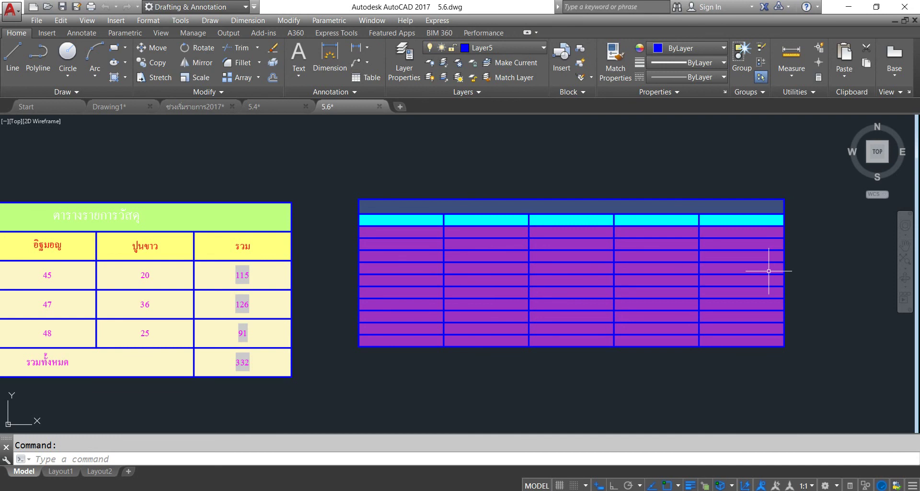
# - Switch to the open drawing showing the AutoCADLT 2017 live-course title banner
pyautogui.click(184, 93)
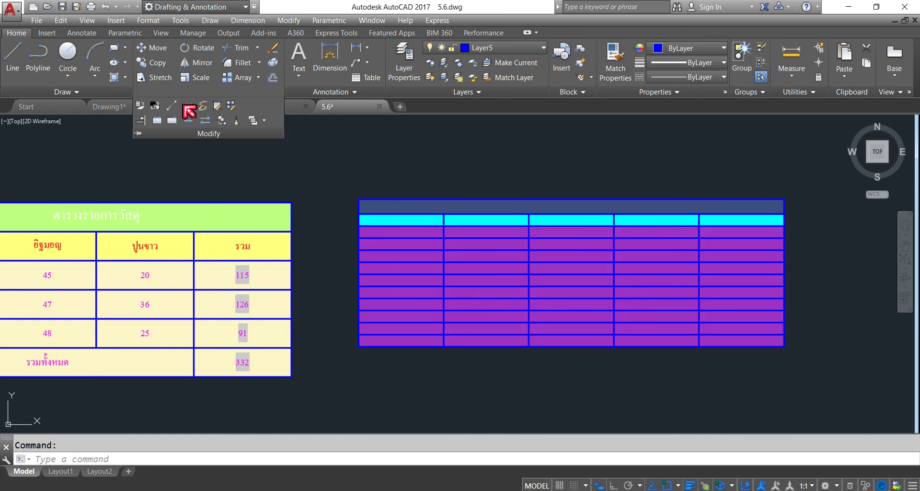
pyautogui.click(111, 158)
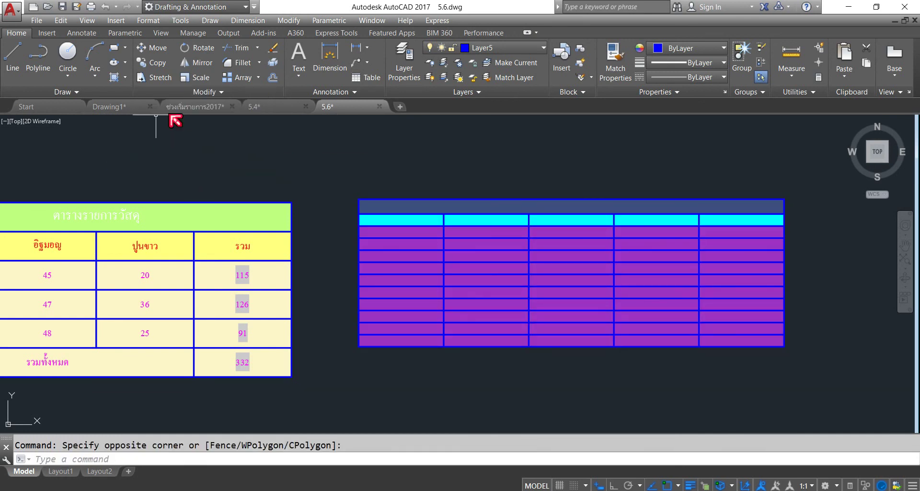
pyautogui.click(192, 107)
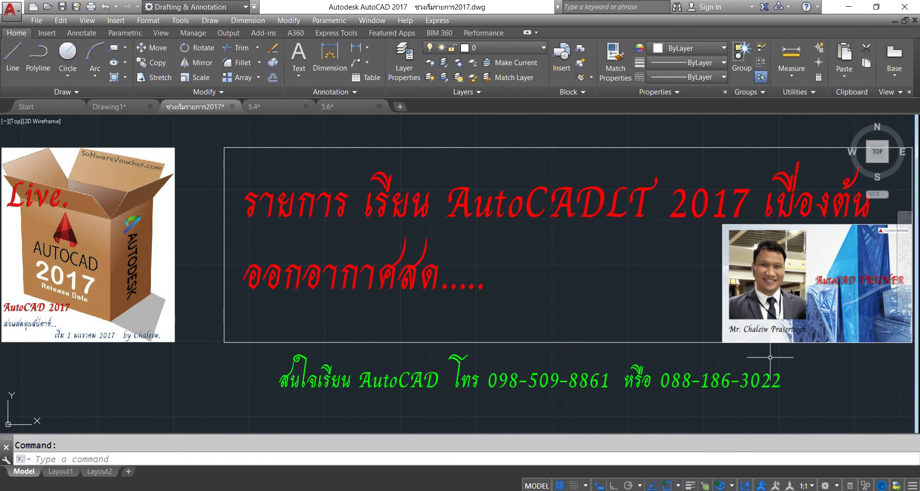